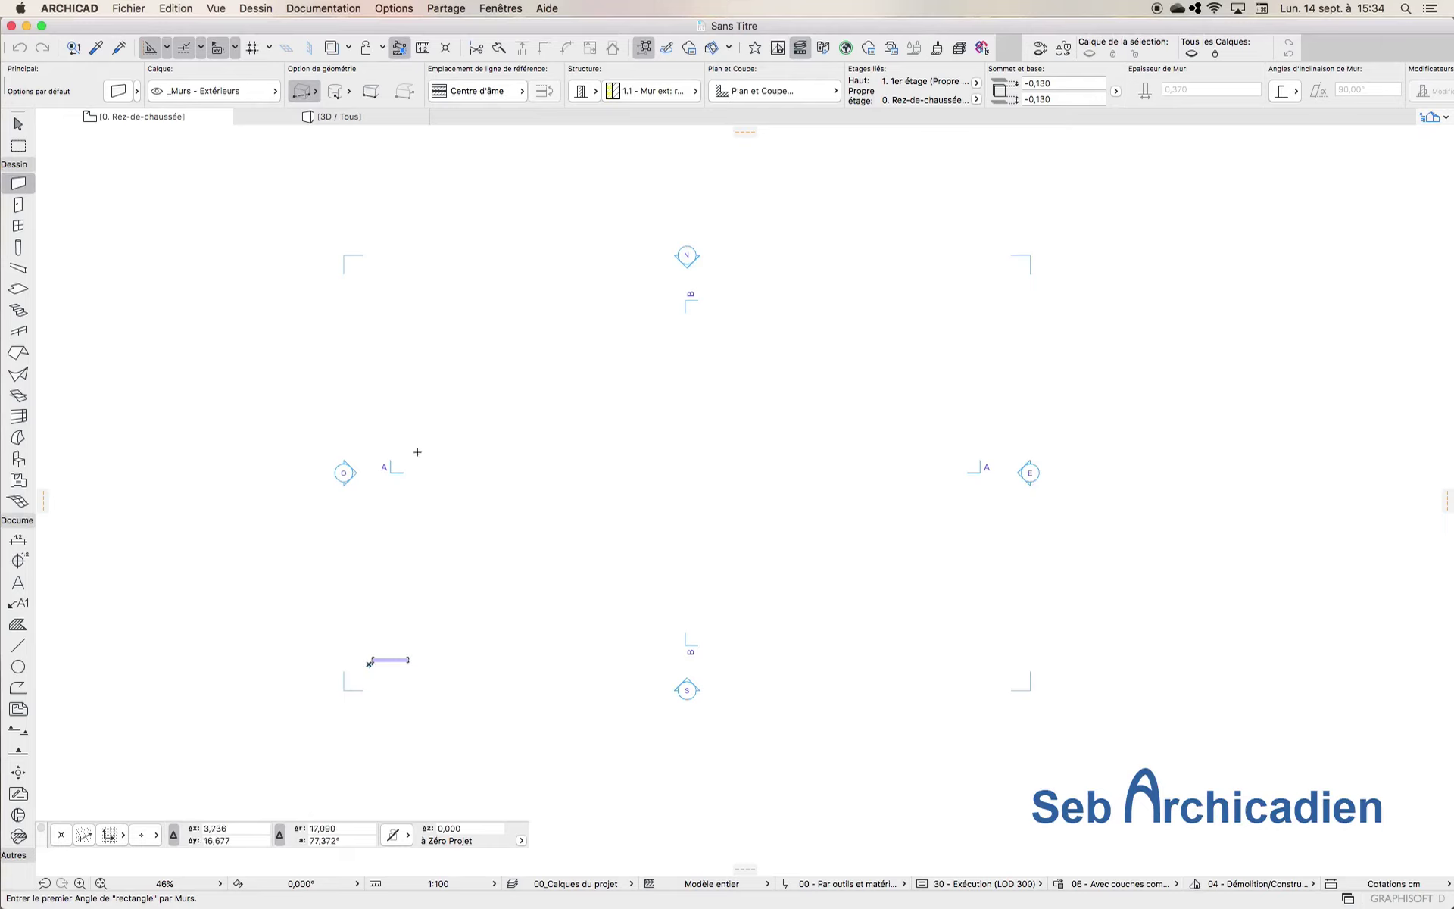
Step: Draw a rectangle of exterior walls about 31.3 by 16.2 m between the four elevation markers
scroll(462, 462, up, 2)
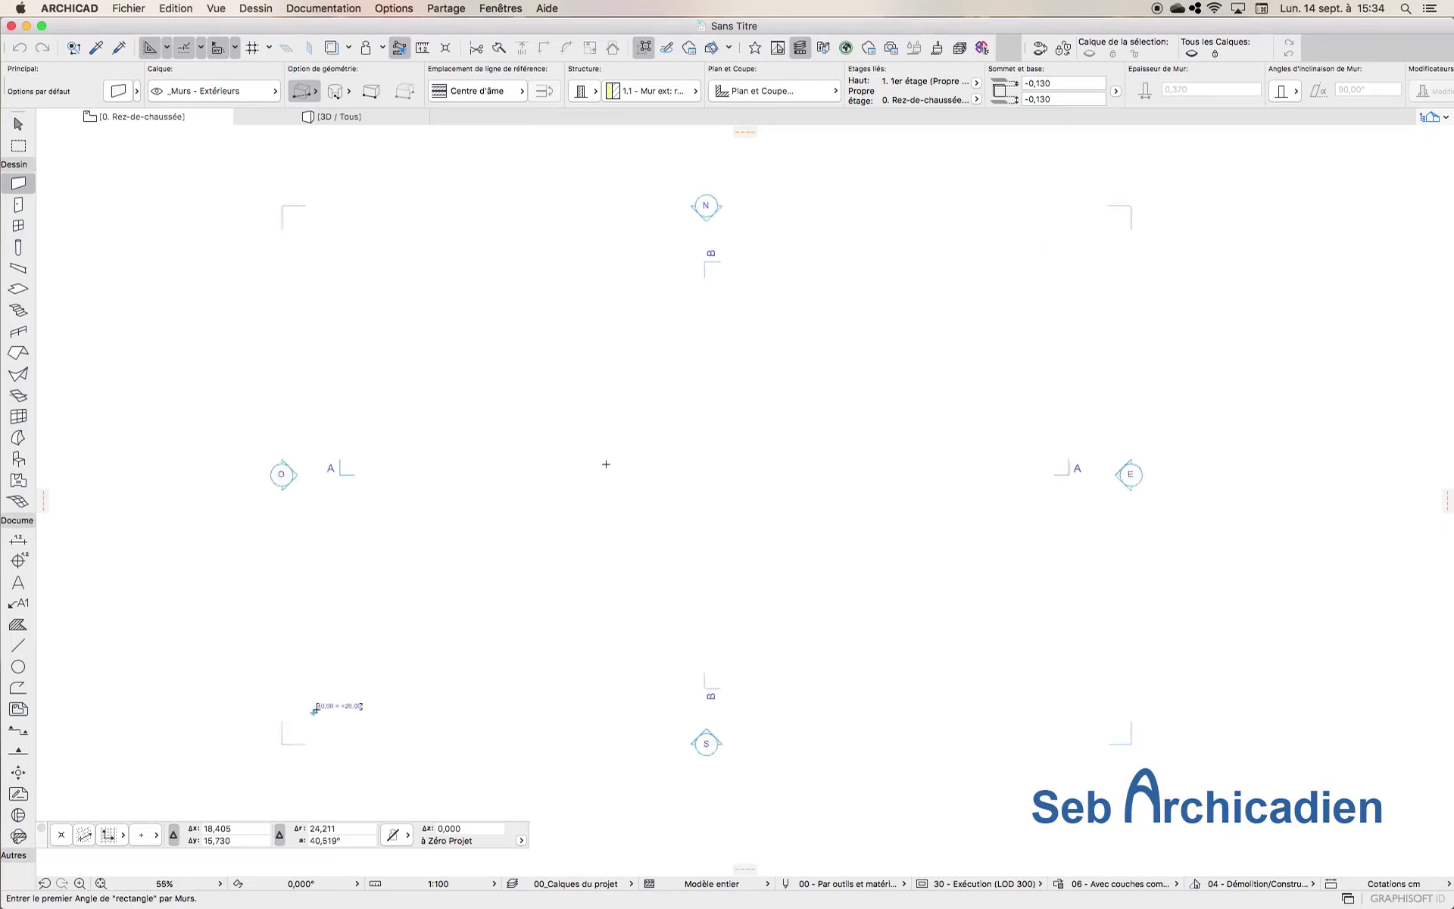
scroll(507, 462, down, 4)
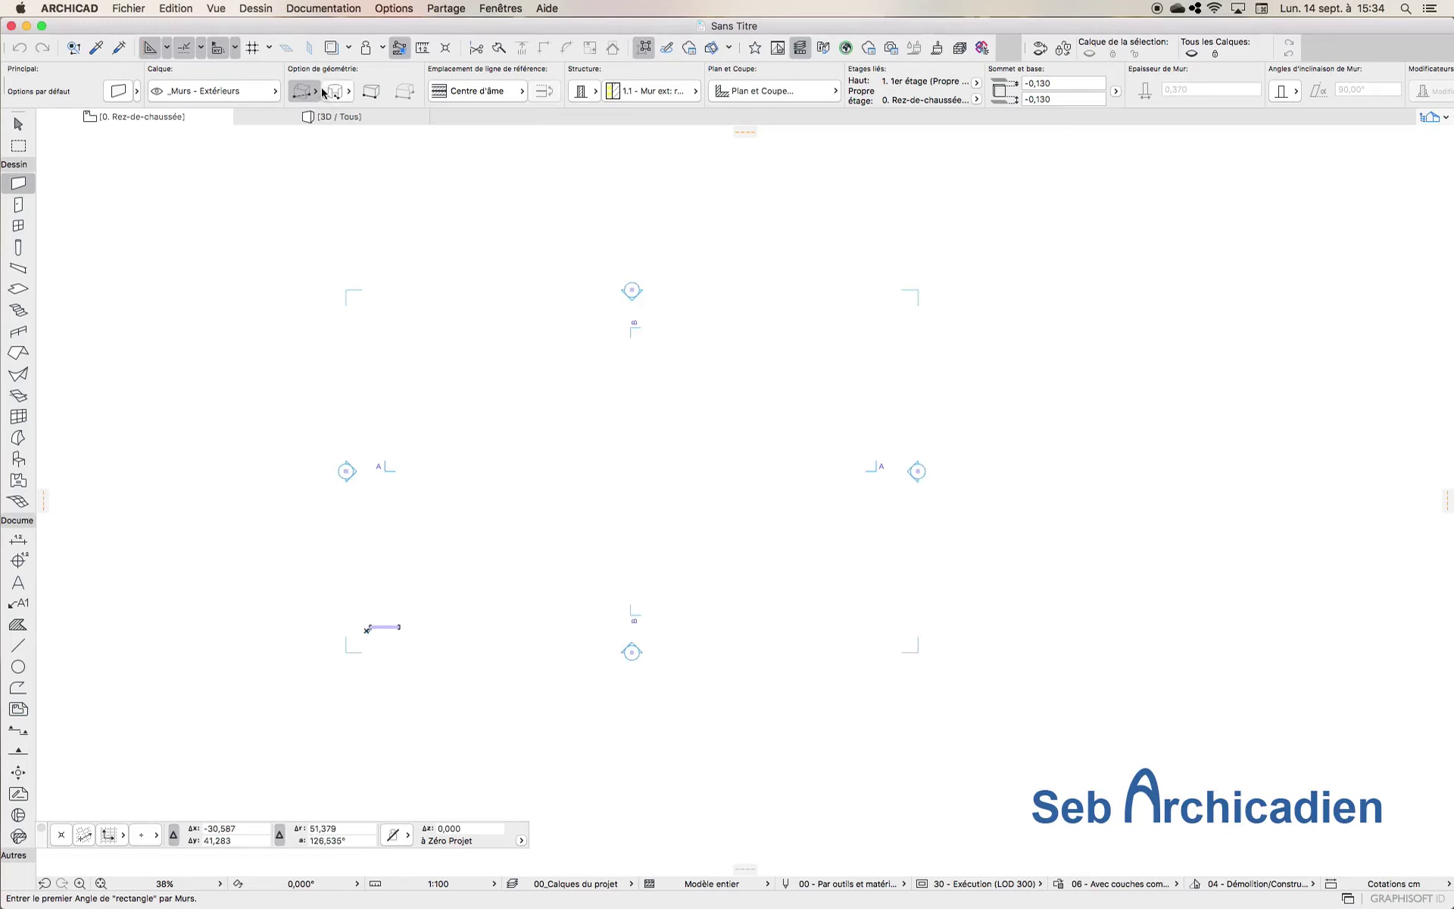
click(455, 389)
click(792, 562)
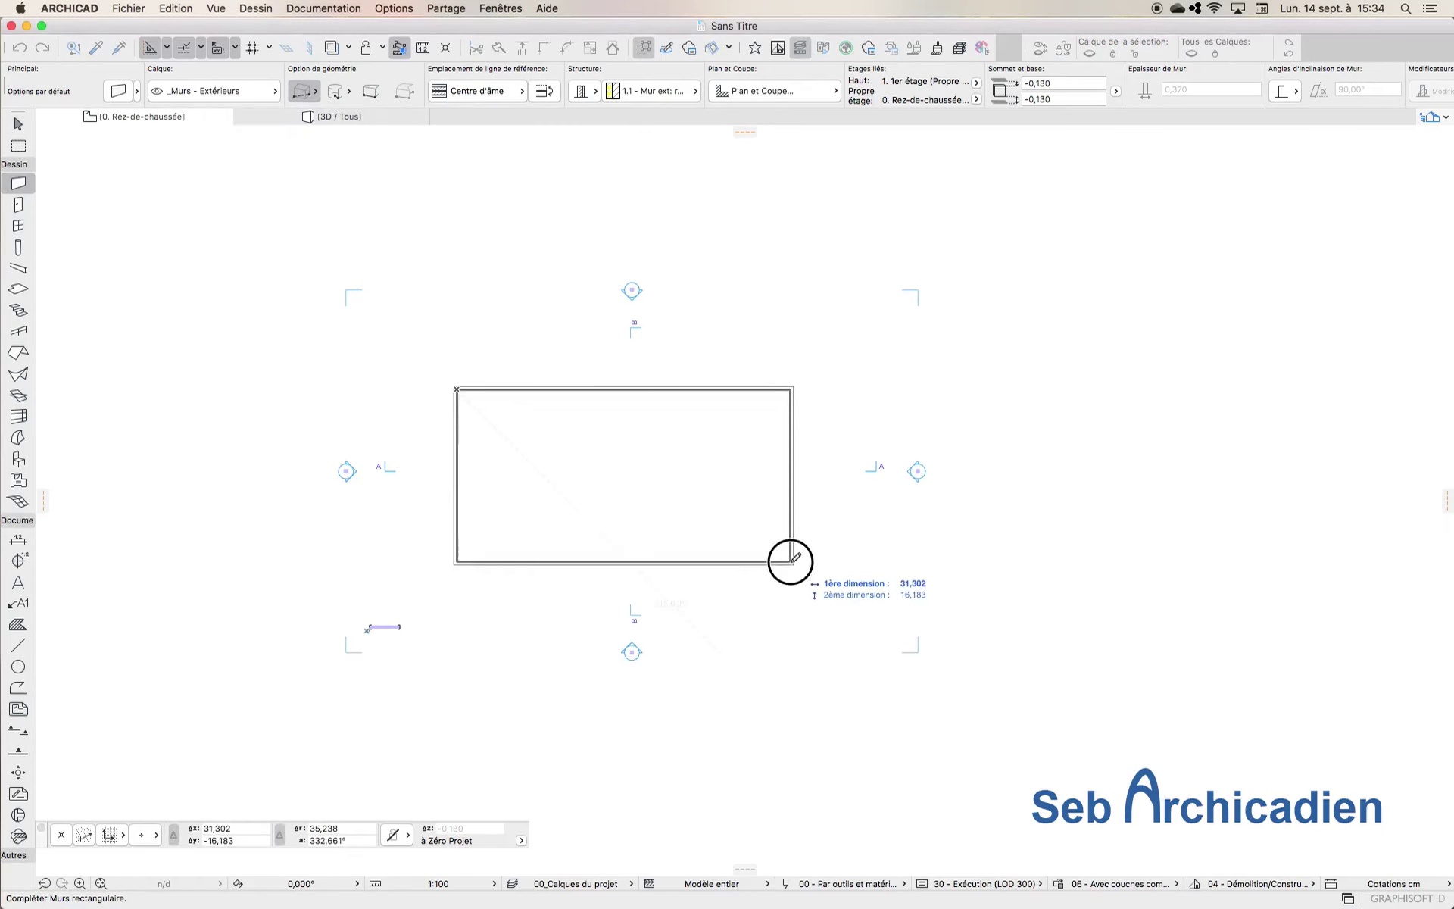
Step: Place three 0.9 by 1.5 m windows (Fenêtre 22) spaced along the north wall
scroll(453, 413, up, 5)
scroll(455, 364, down, 3)
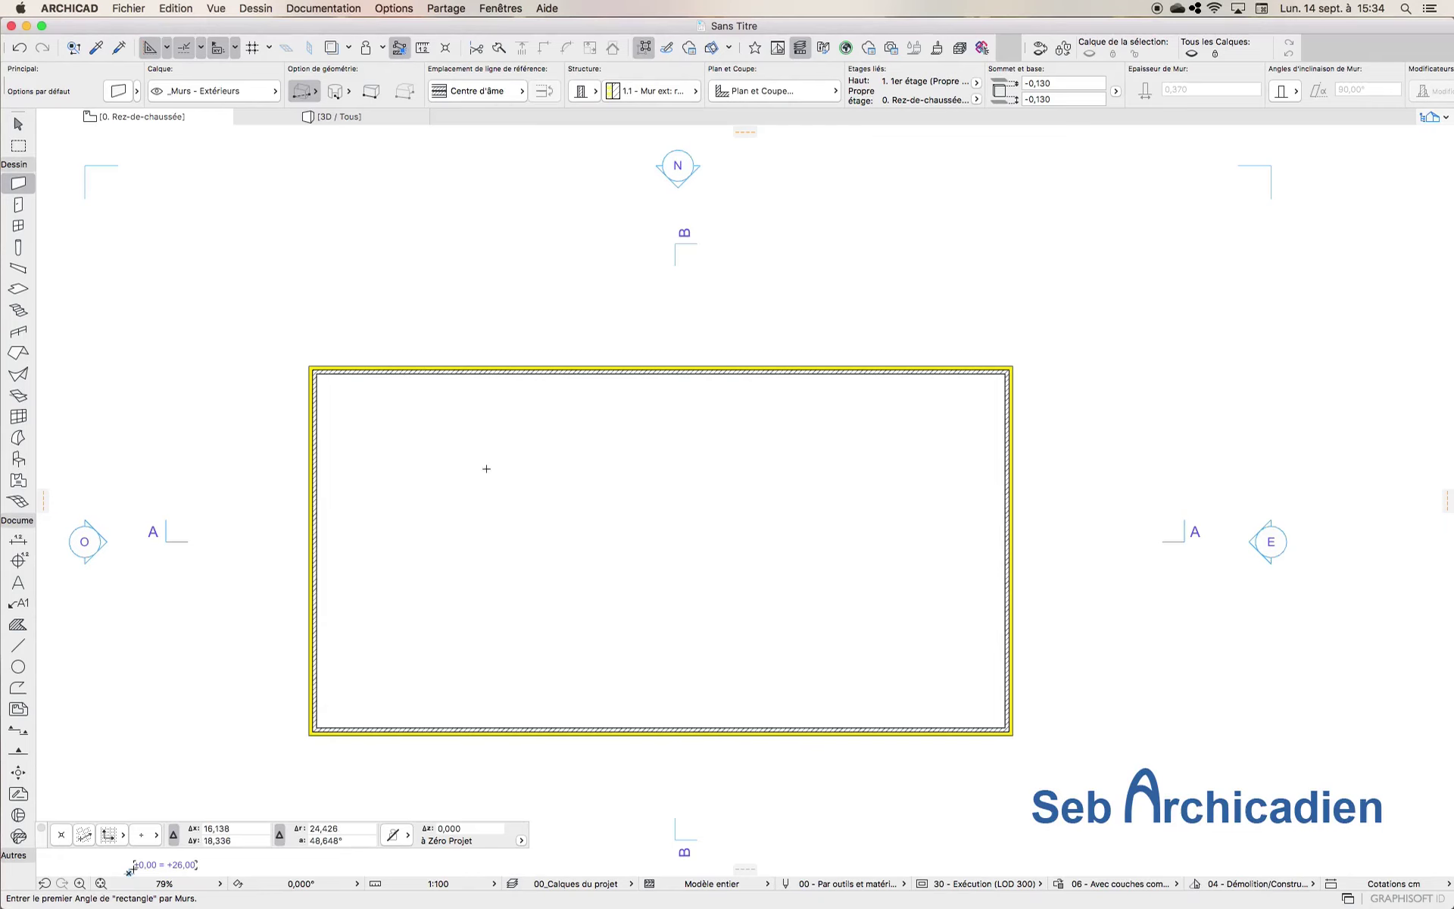
click(18, 226)
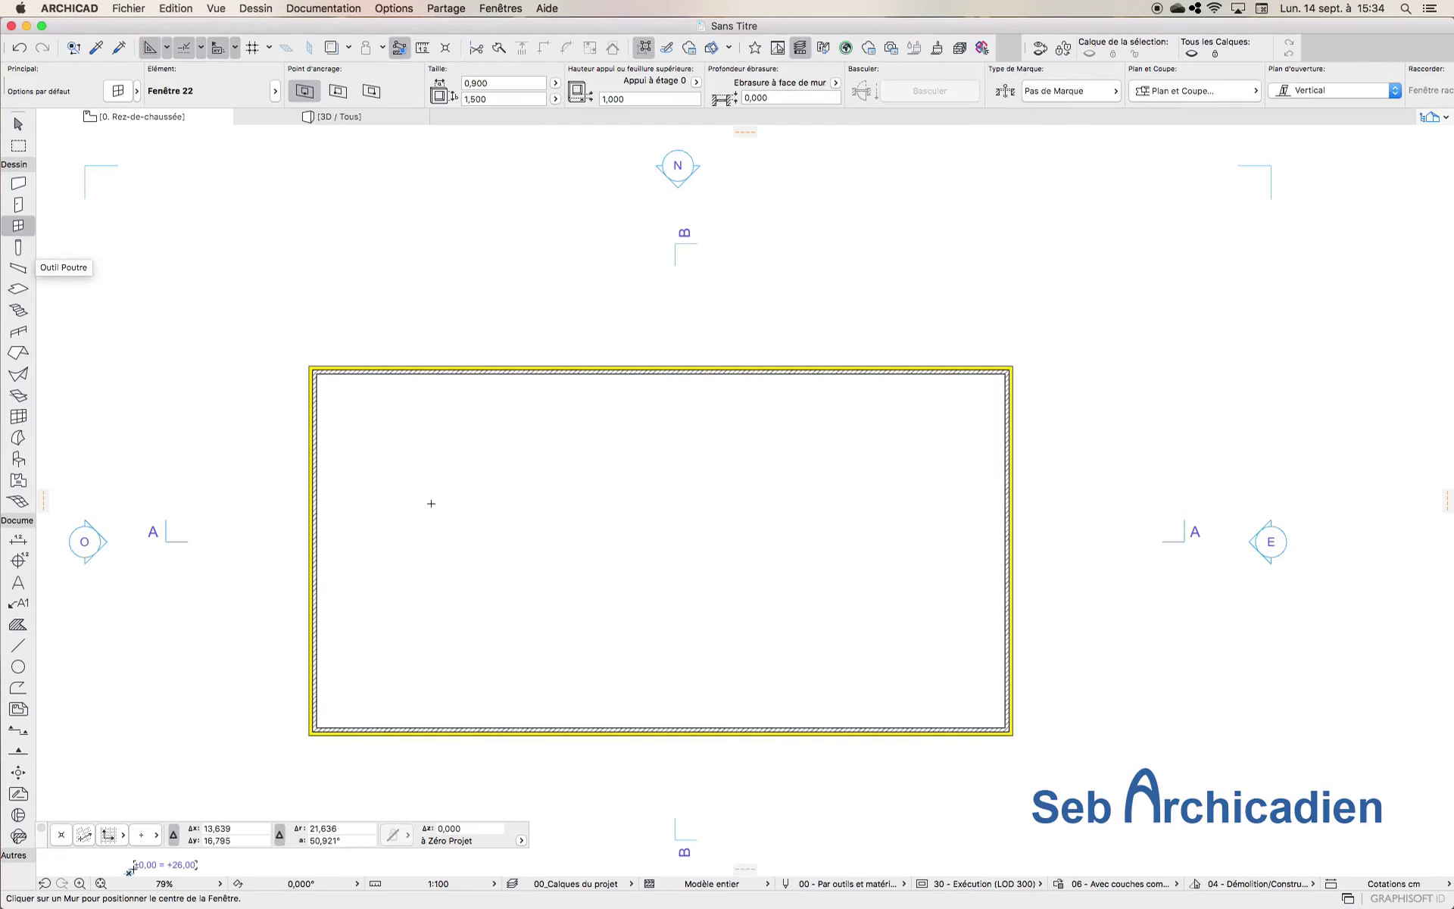
scroll(379, 394, up, 3)
scroll(425, 392, down, 5)
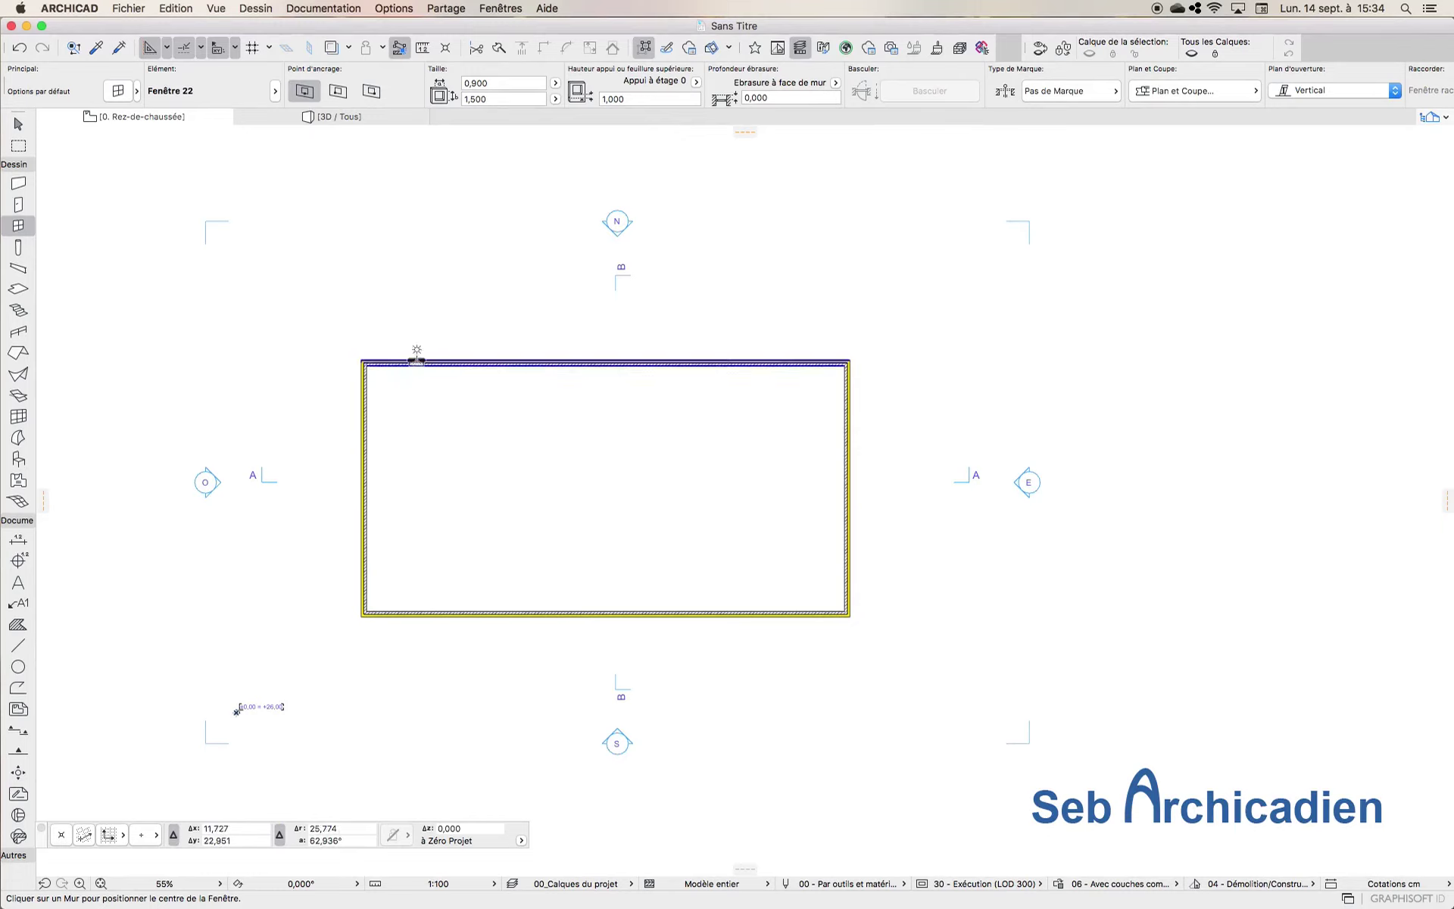
click(418, 363)
click(449, 285)
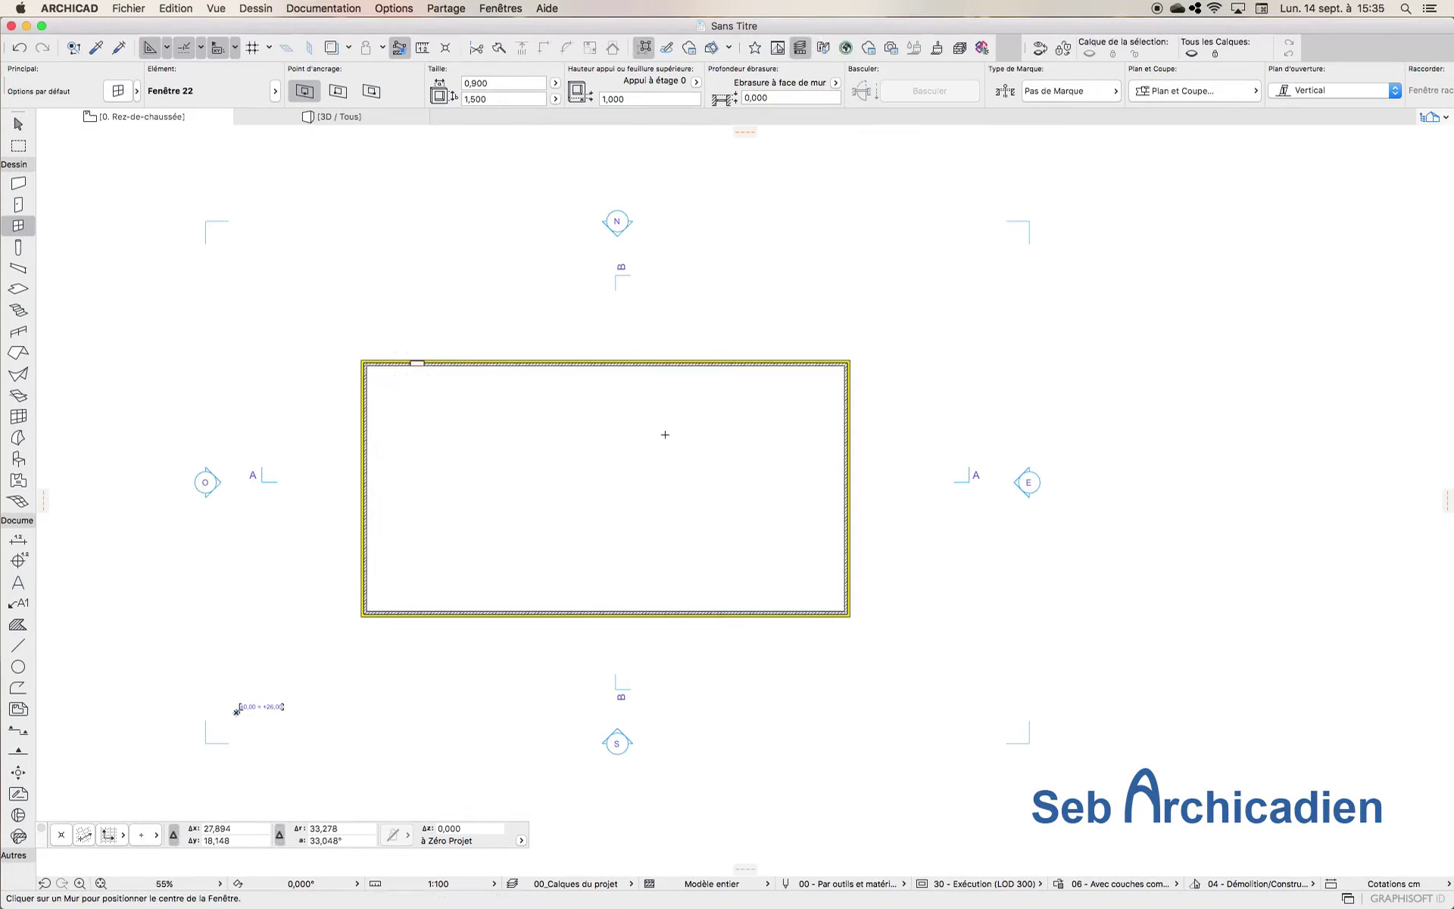
click(535, 363)
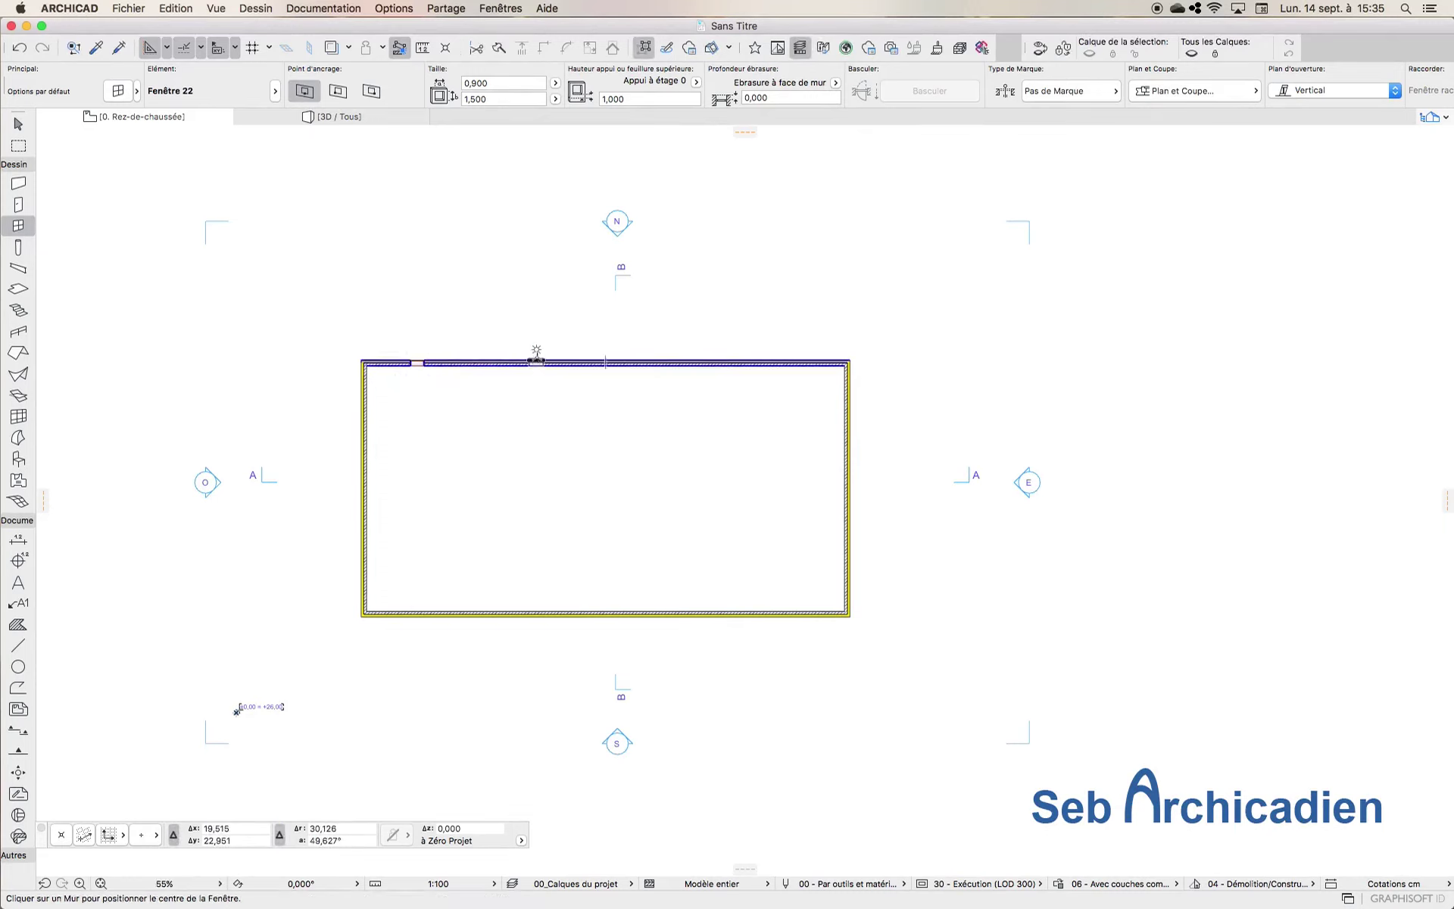
click(535, 294)
click(694, 363)
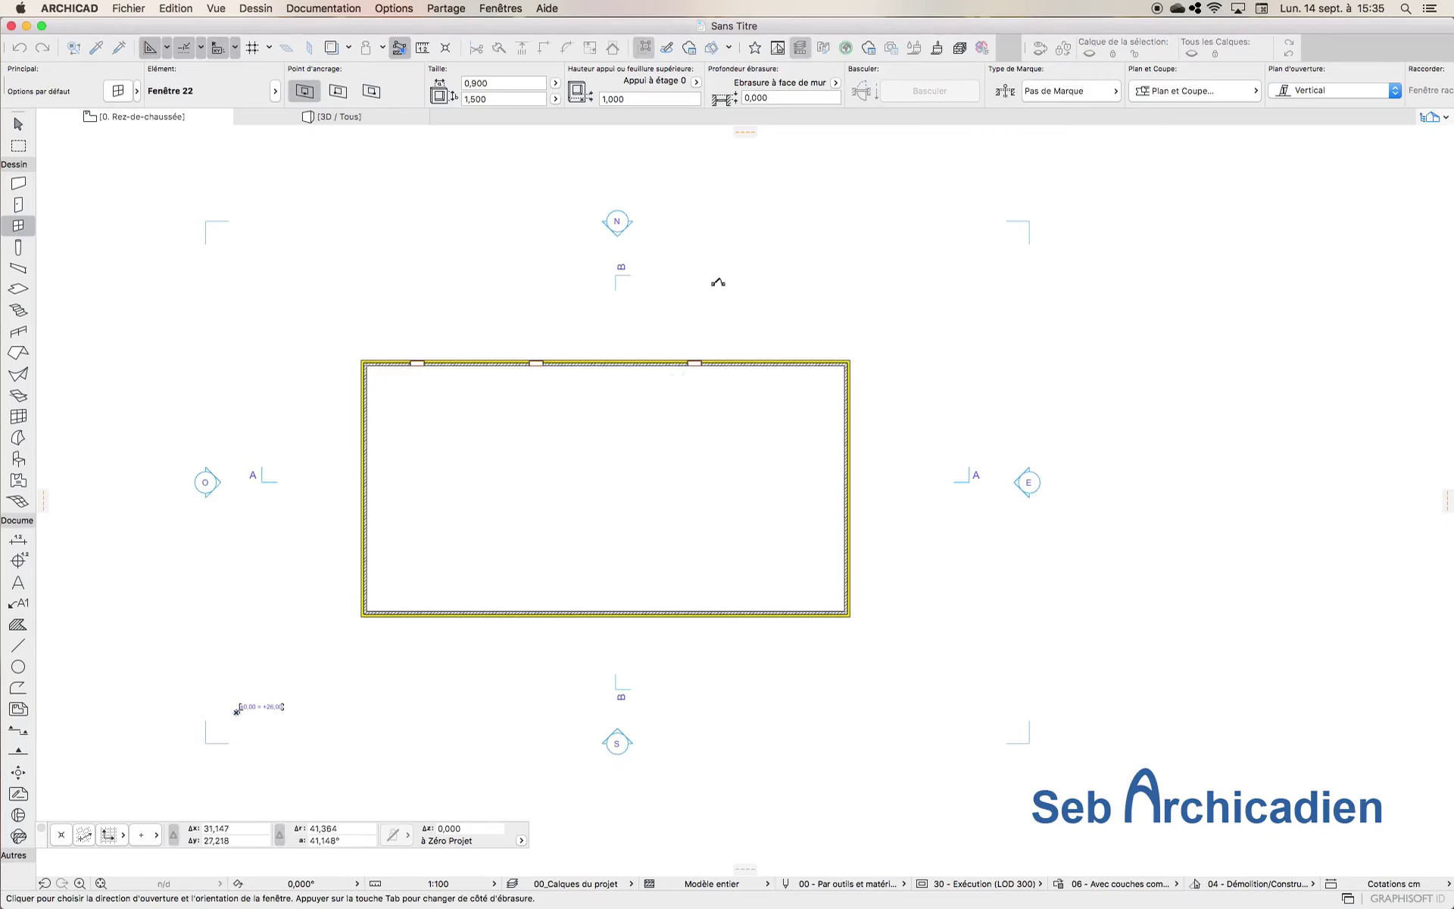
click(711, 292)
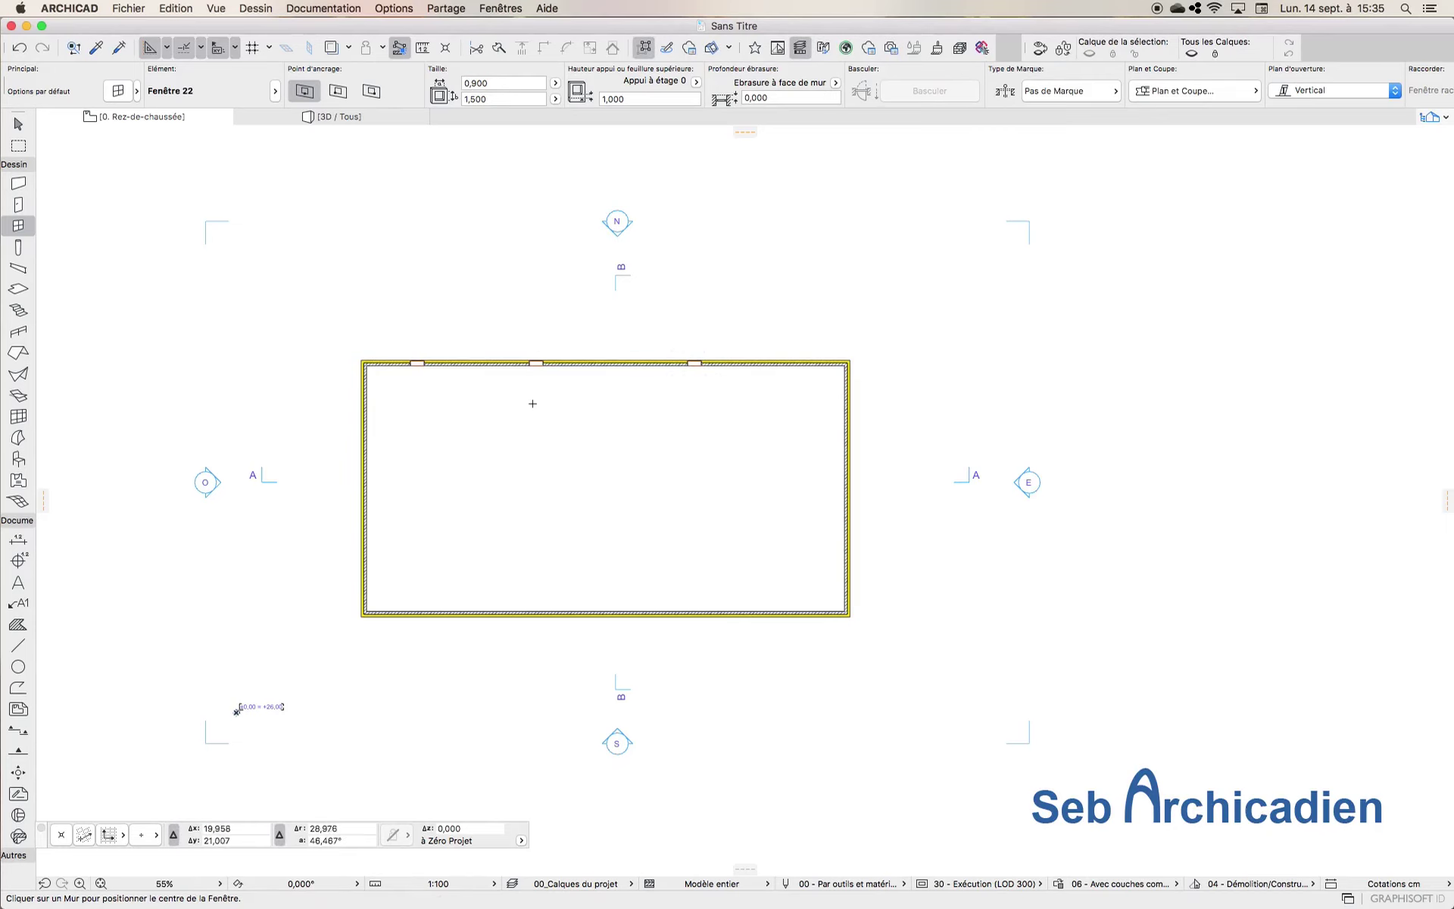
Step: Place one 0.9 by 1.5 m window in each of the west, south and east walls
scroll(522, 401, up, 5)
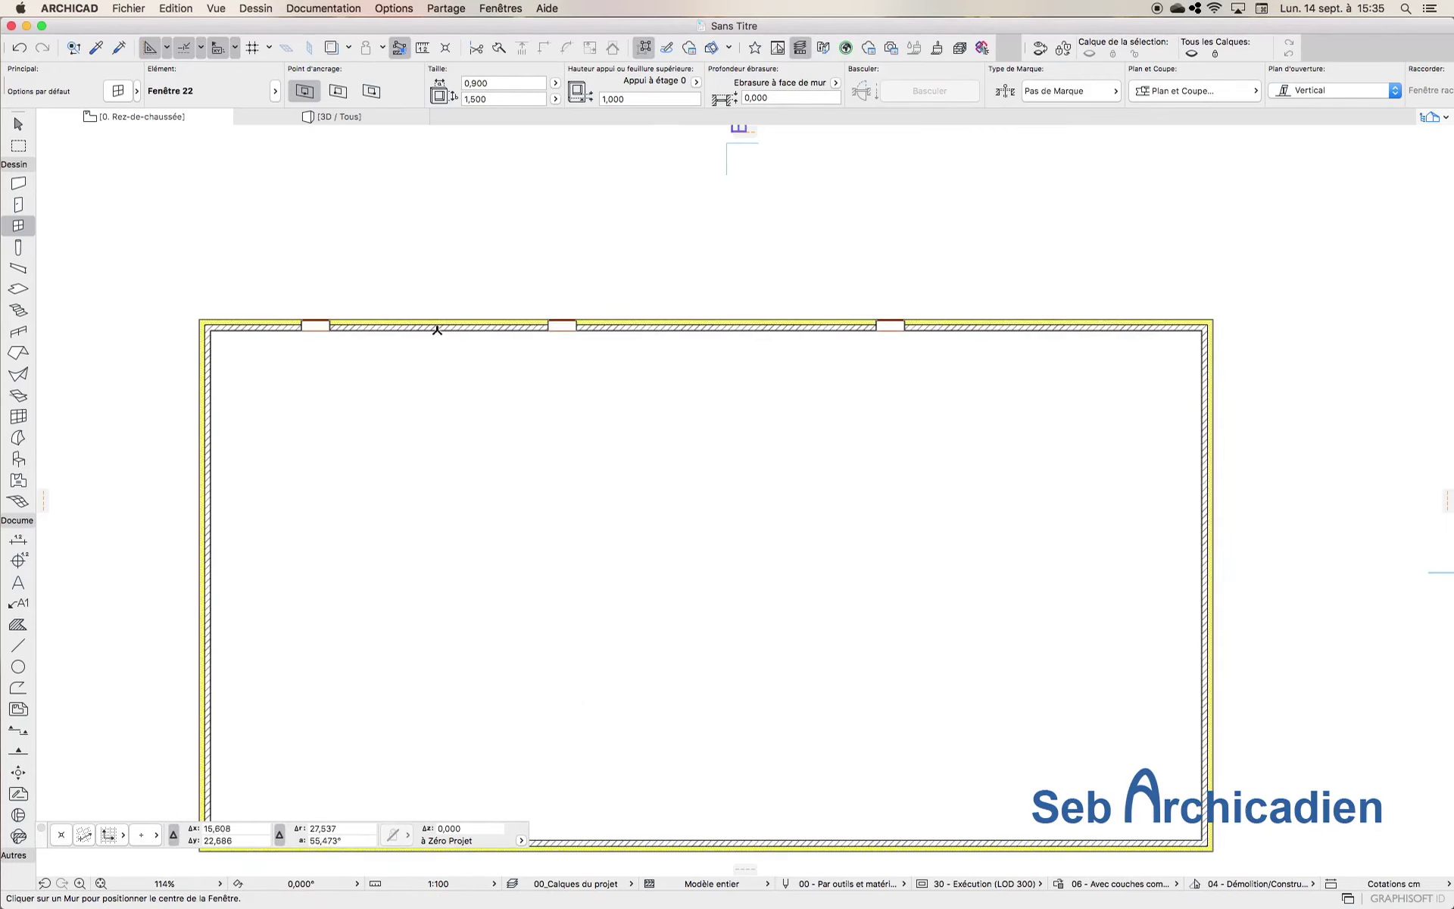
scroll(482, 228, down, 4)
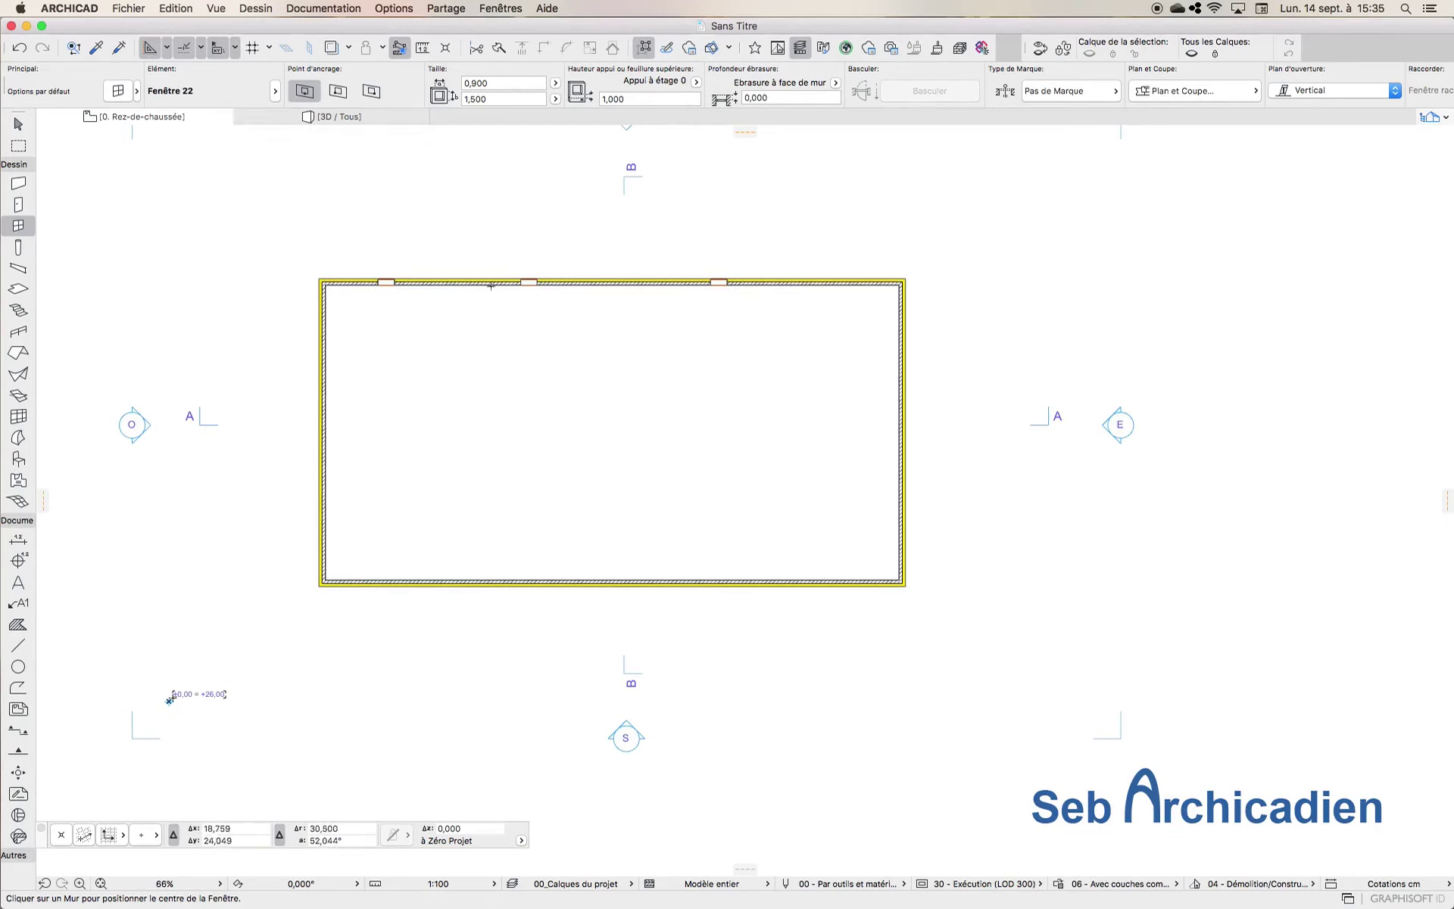
click(318, 417)
click(256, 399)
click(585, 583)
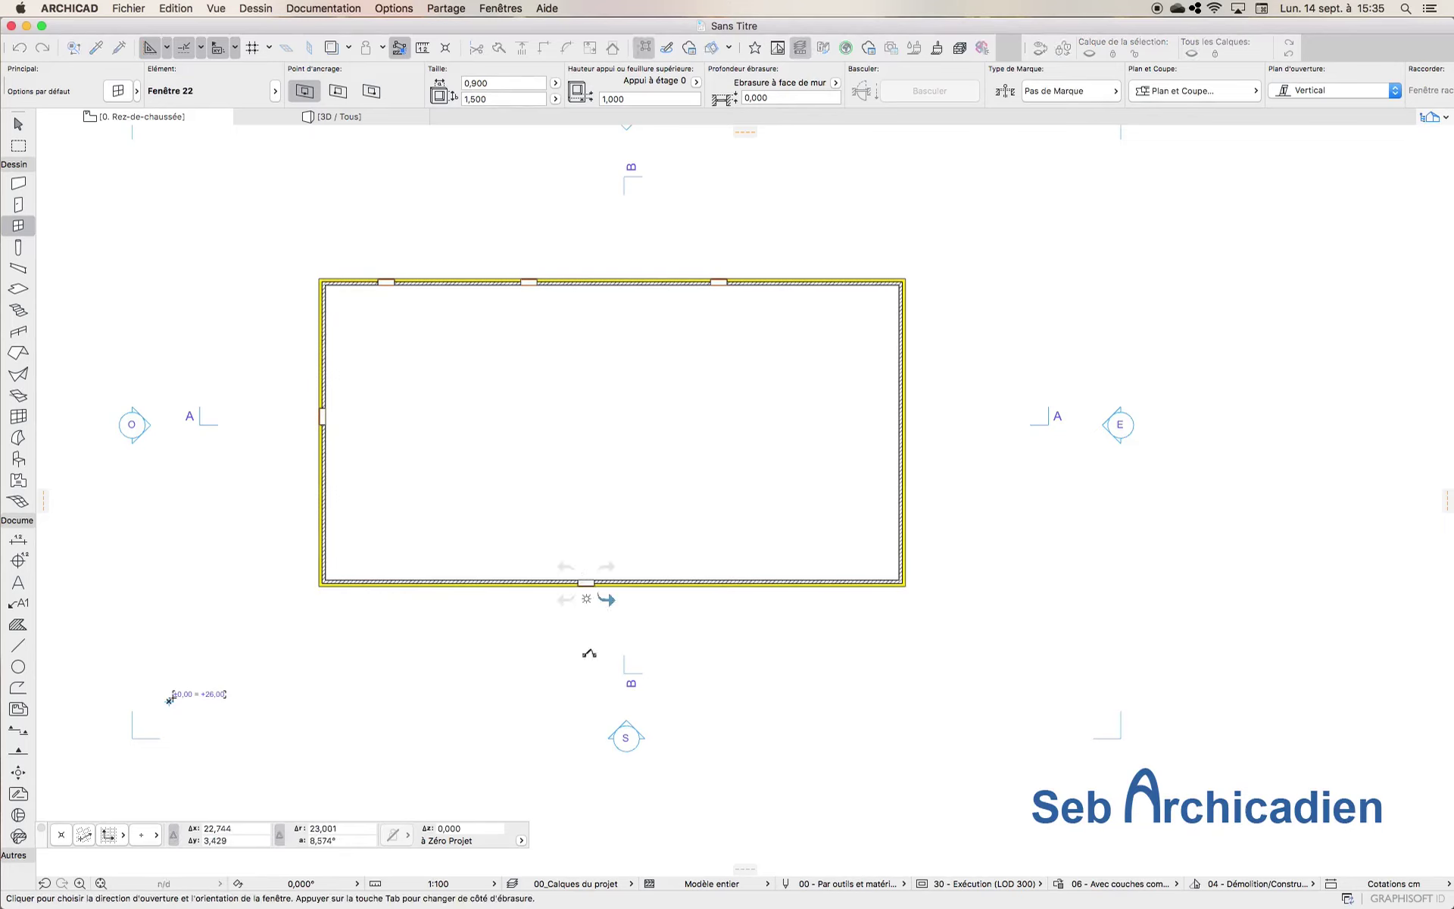
click(589, 652)
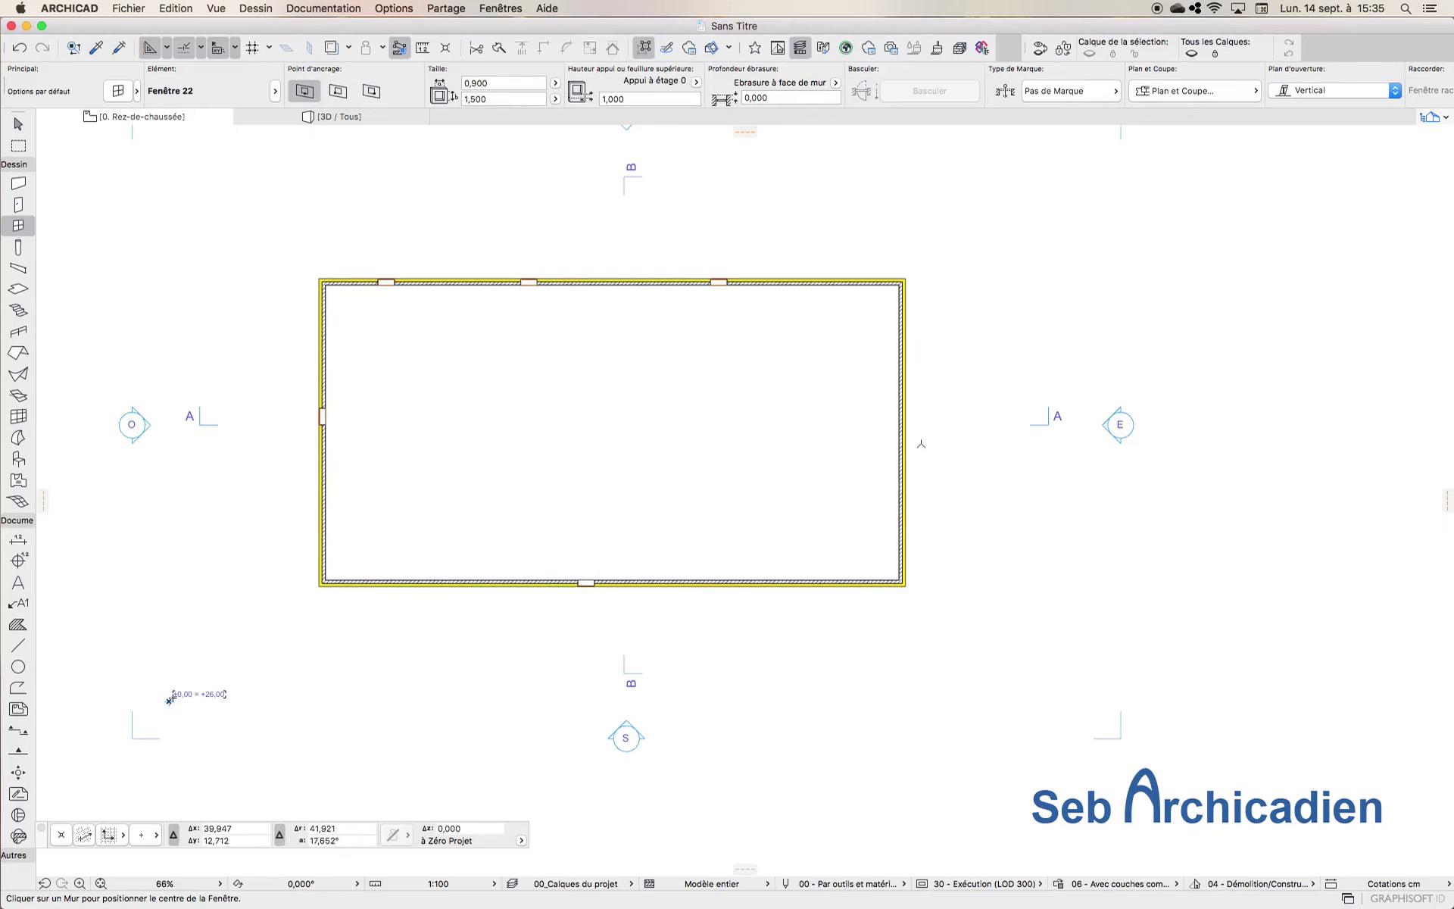
click(901, 468)
click(976, 370)
Step: Set the window width to 2 m and place three windows of that size between and beside the small ones in the north wall
click(506, 82)
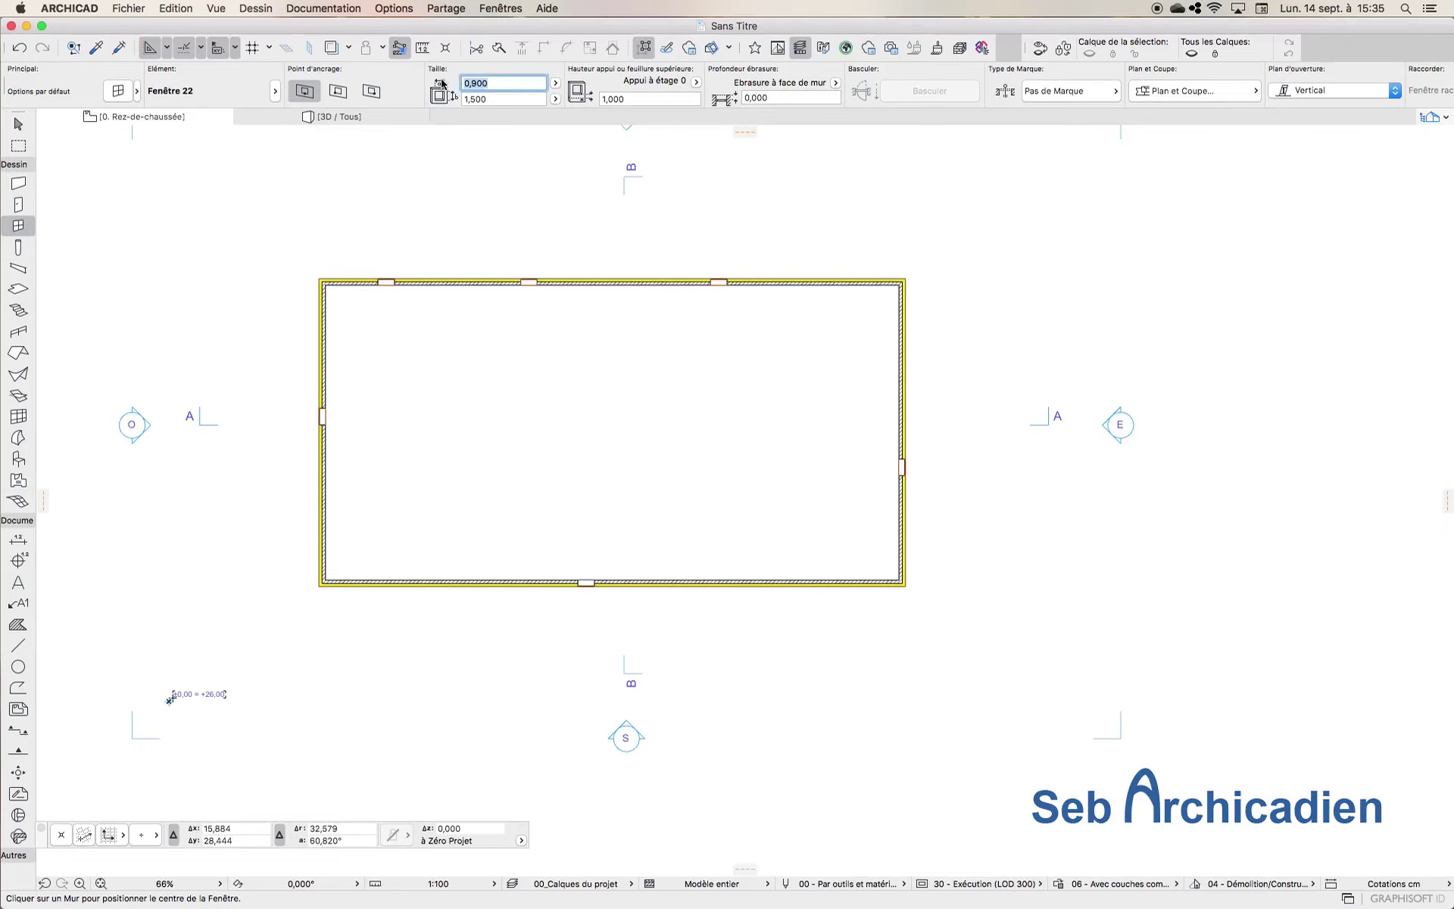
text(2)
click(460, 277)
click(471, 209)
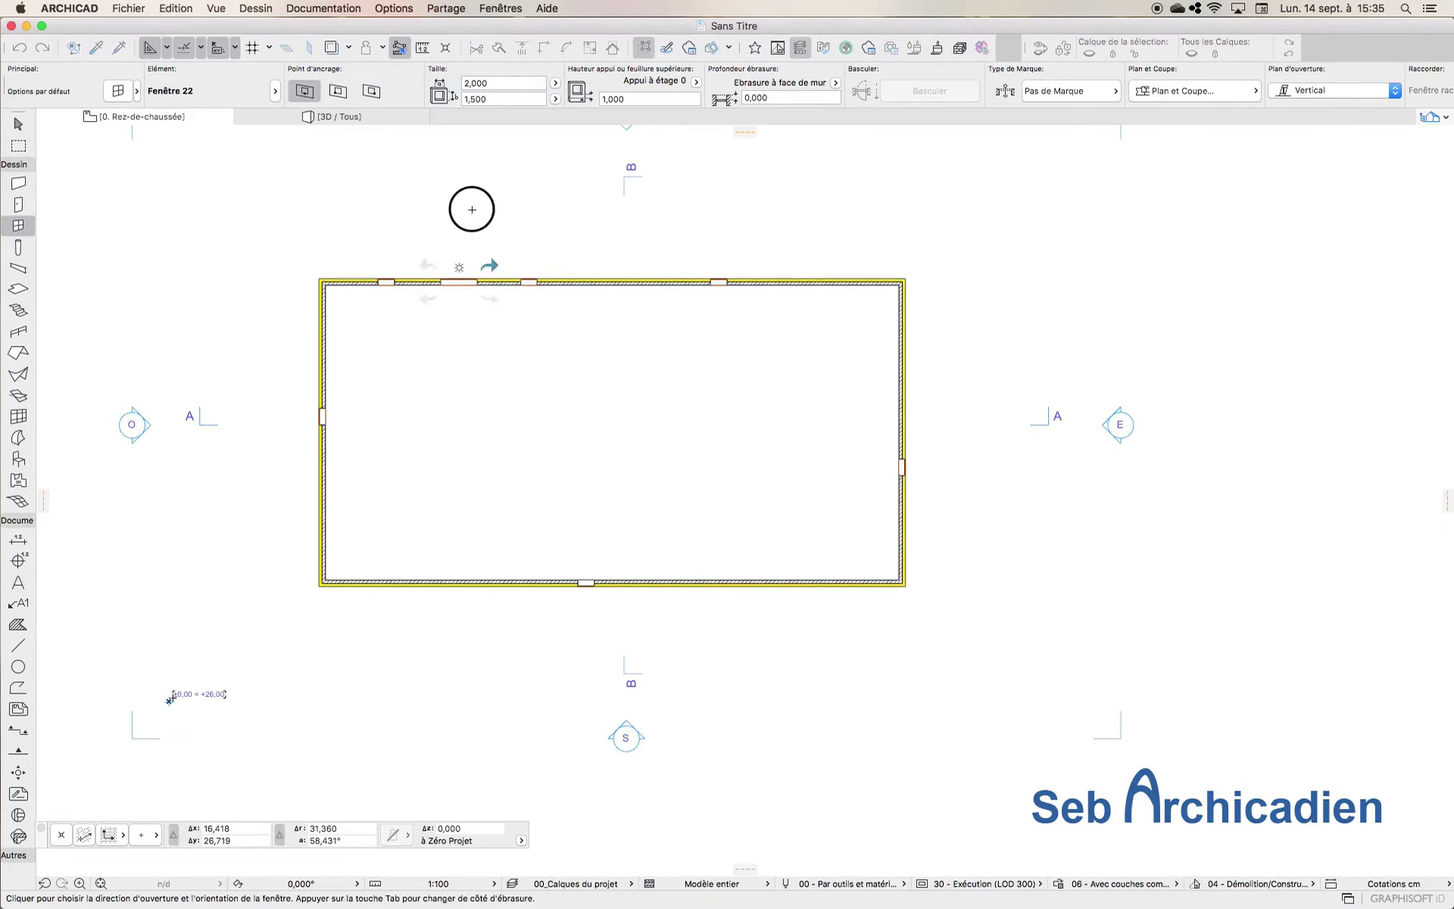
click(636, 216)
click(805, 277)
click(834, 233)
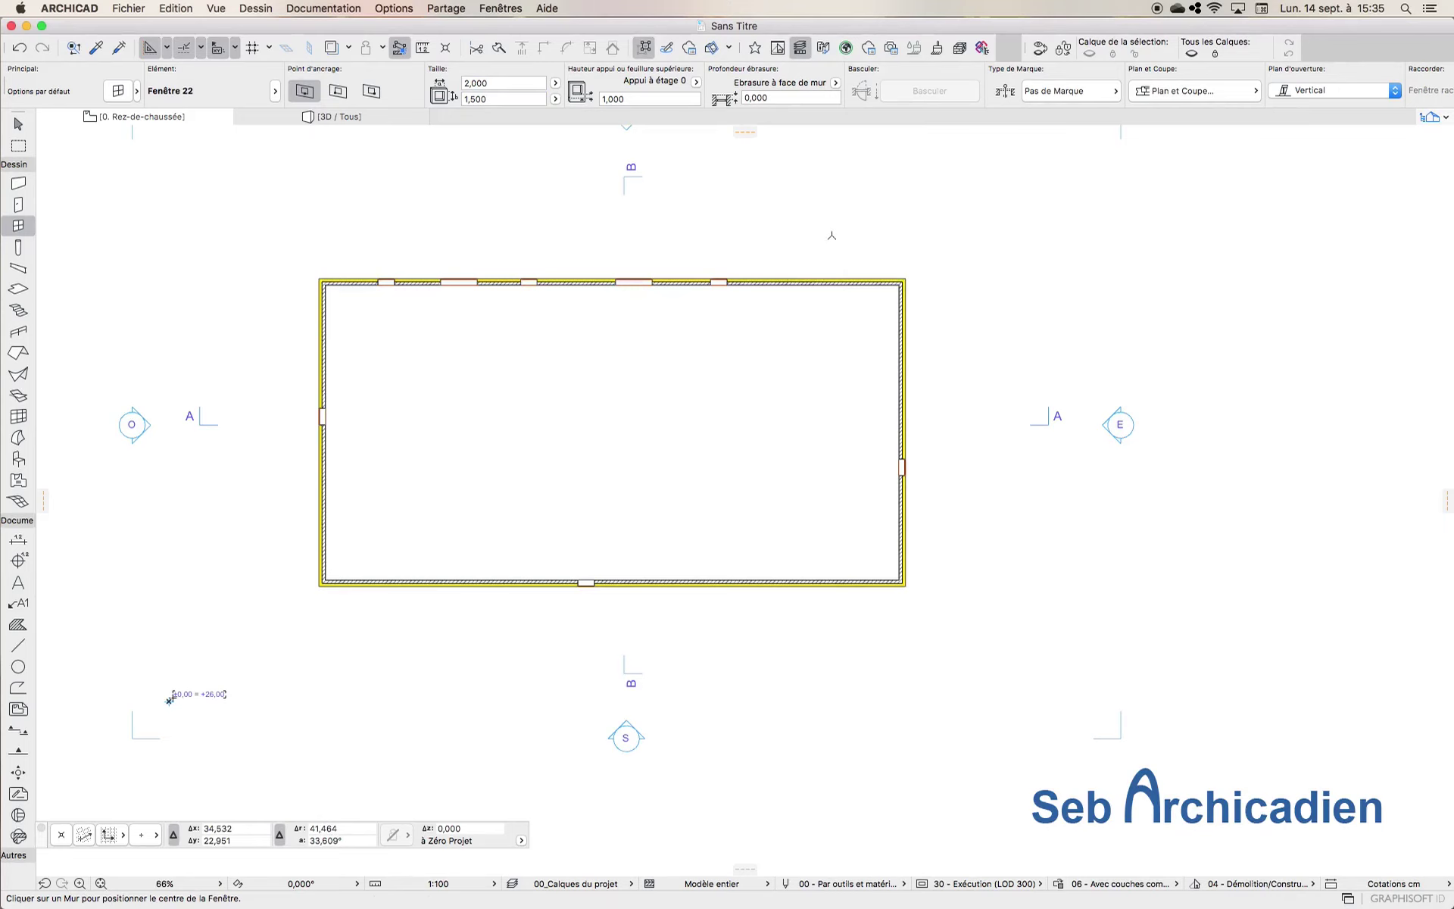
Step: Place more 2 m wide windows: one in the east wall, two in the south wall and two in the west wall
click(902, 410)
click(925, 539)
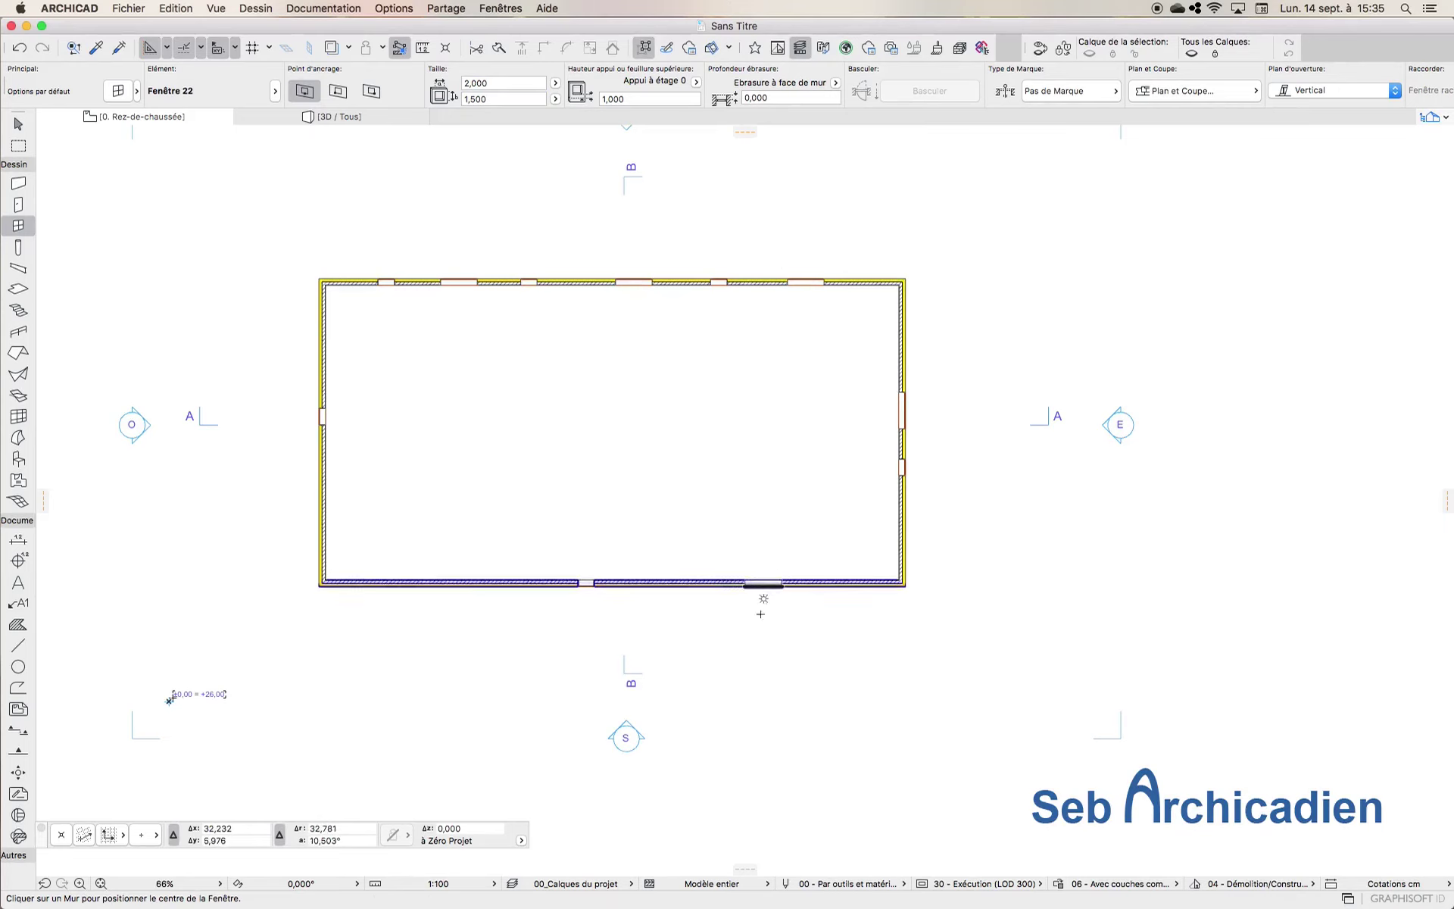
click(763, 585)
click(764, 634)
click(424, 585)
click(444, 662)
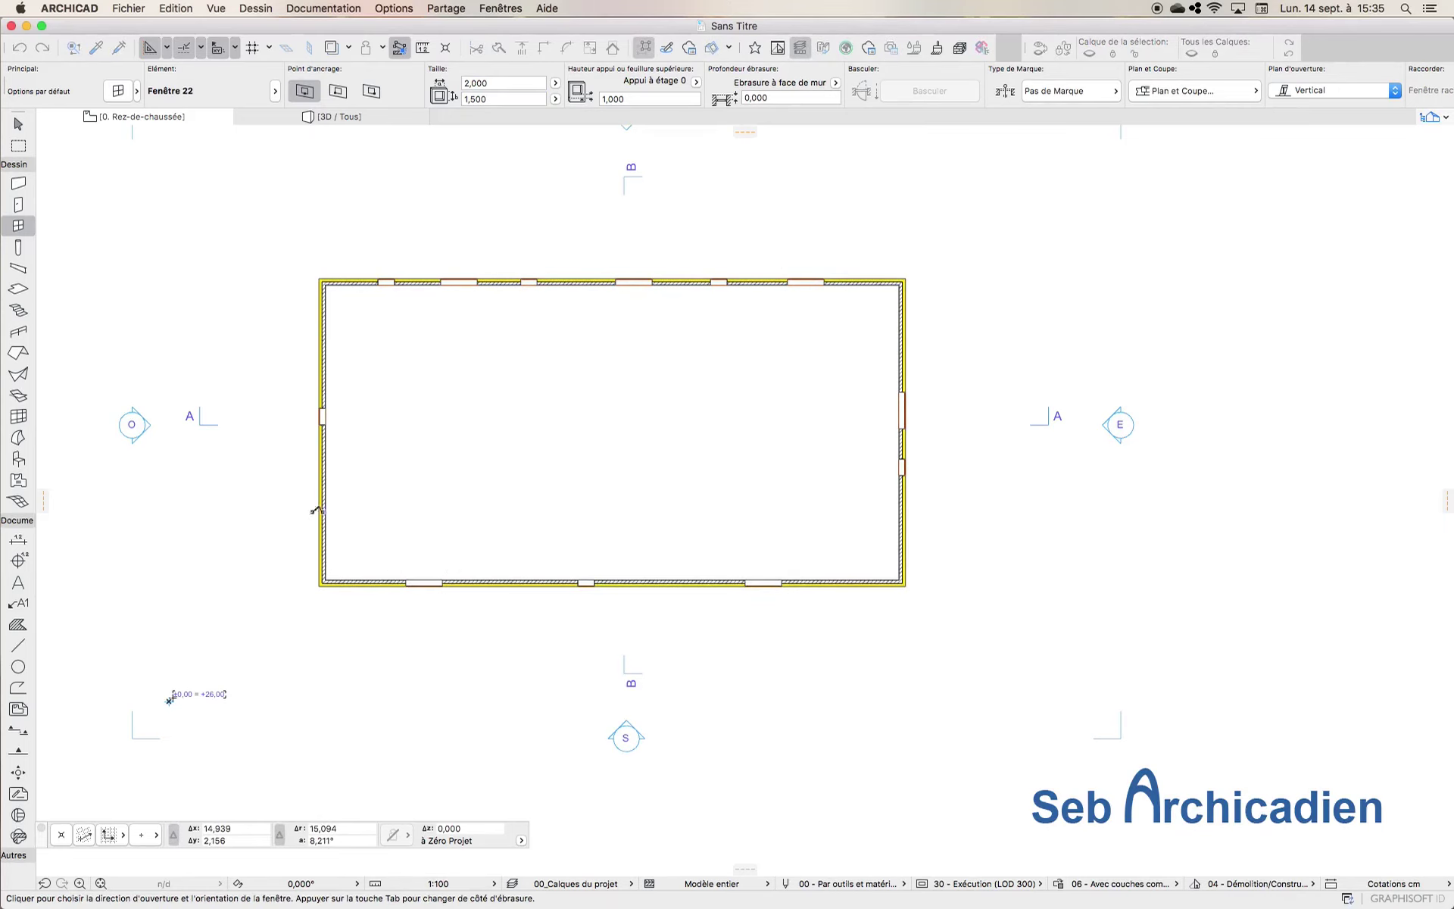
click(259, 487)
click(311, 339)
click(265, 334)
Step: Set the window width to 5 m and place two windows in the south wall, one on each side of the small central window
click(477, 83)
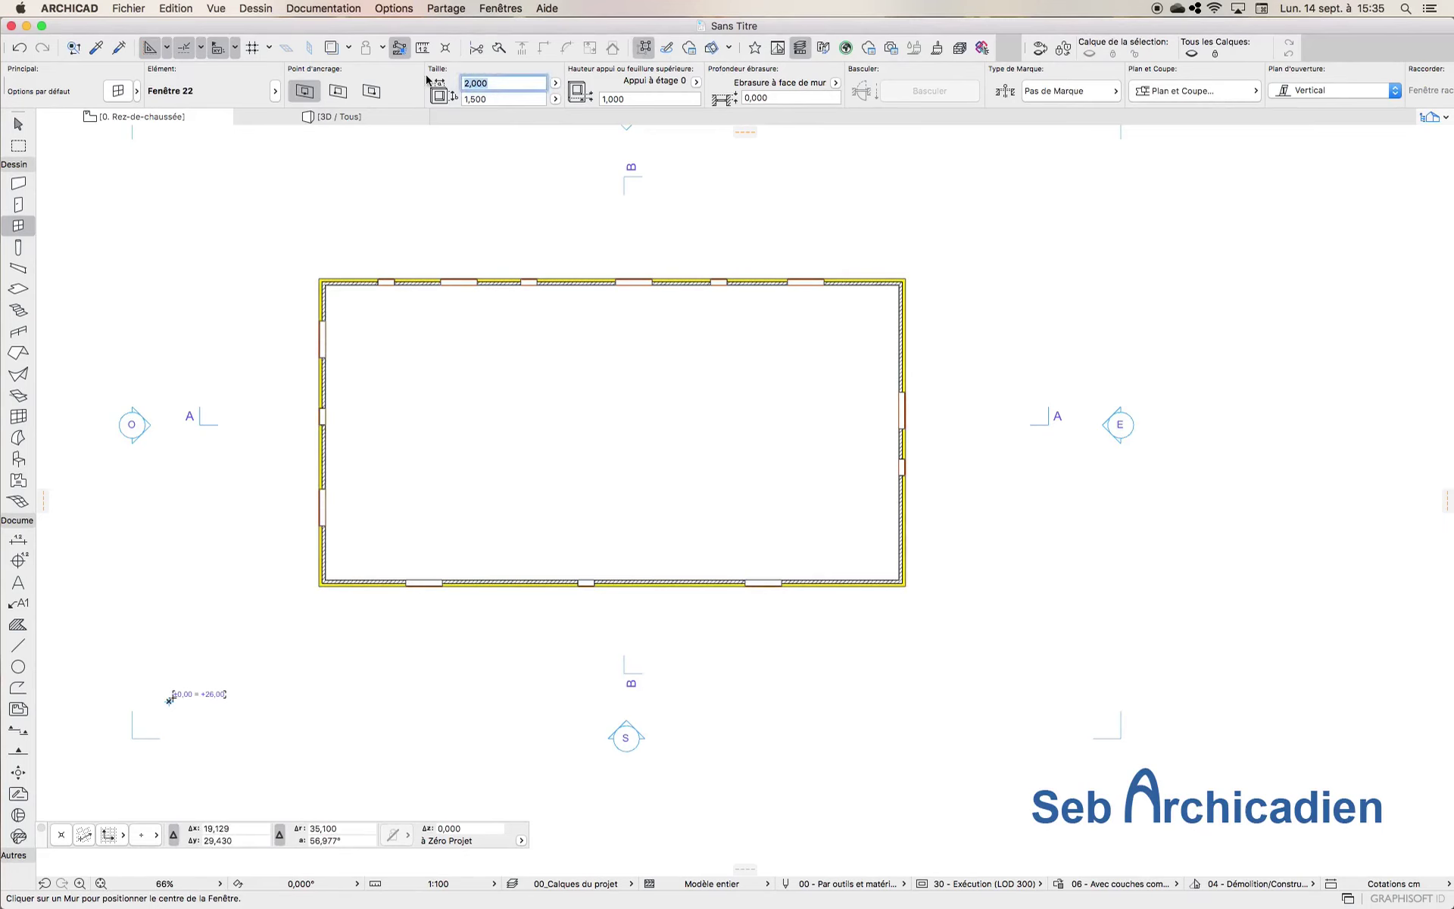
text(5,000)
key(Return)
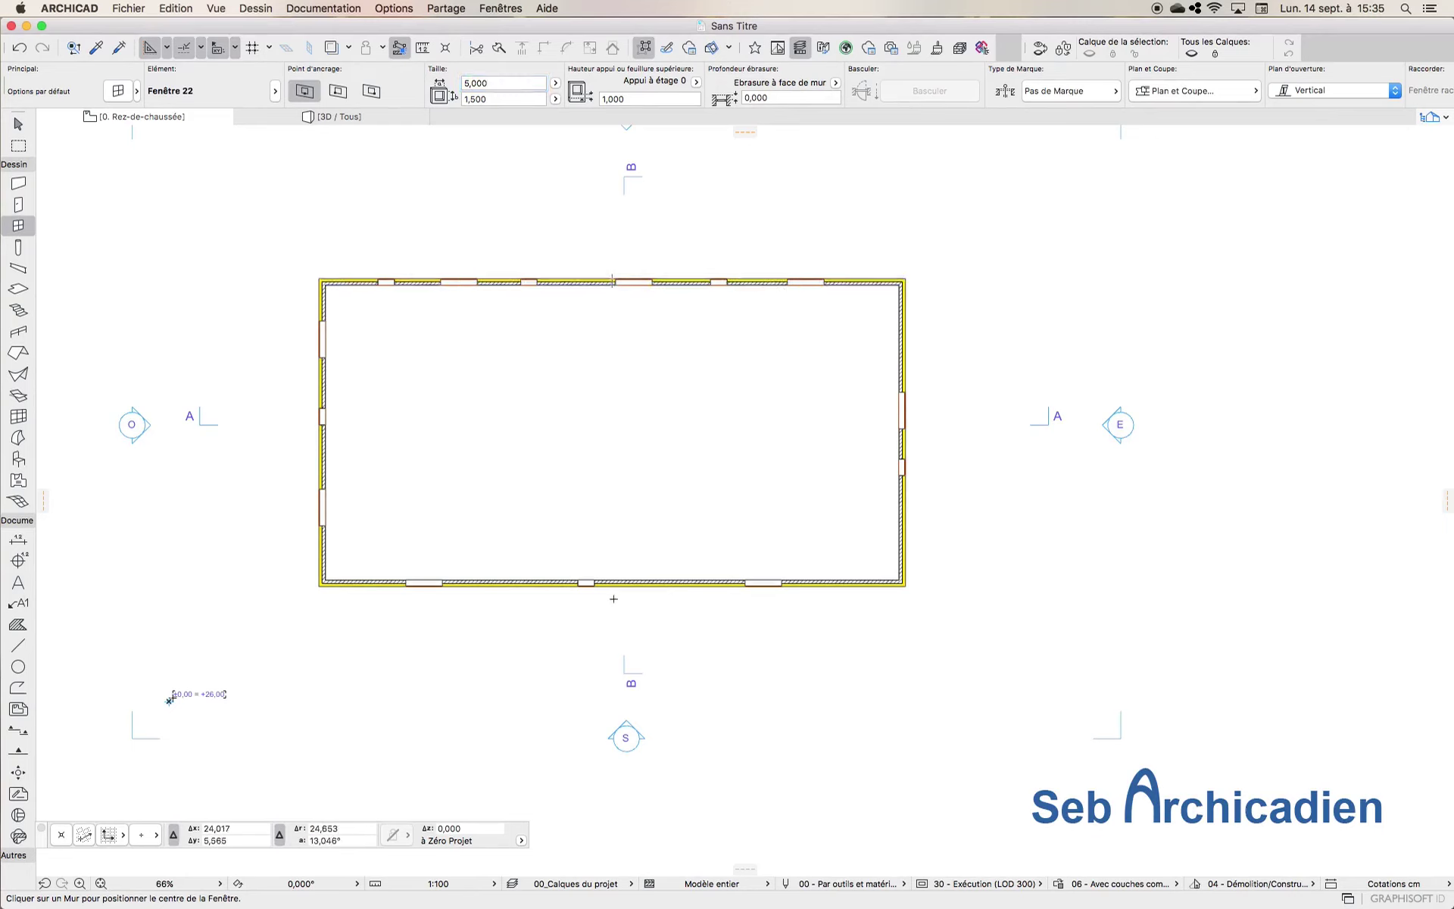
click(668, 592)
click(610, 595)
click(488, 592)
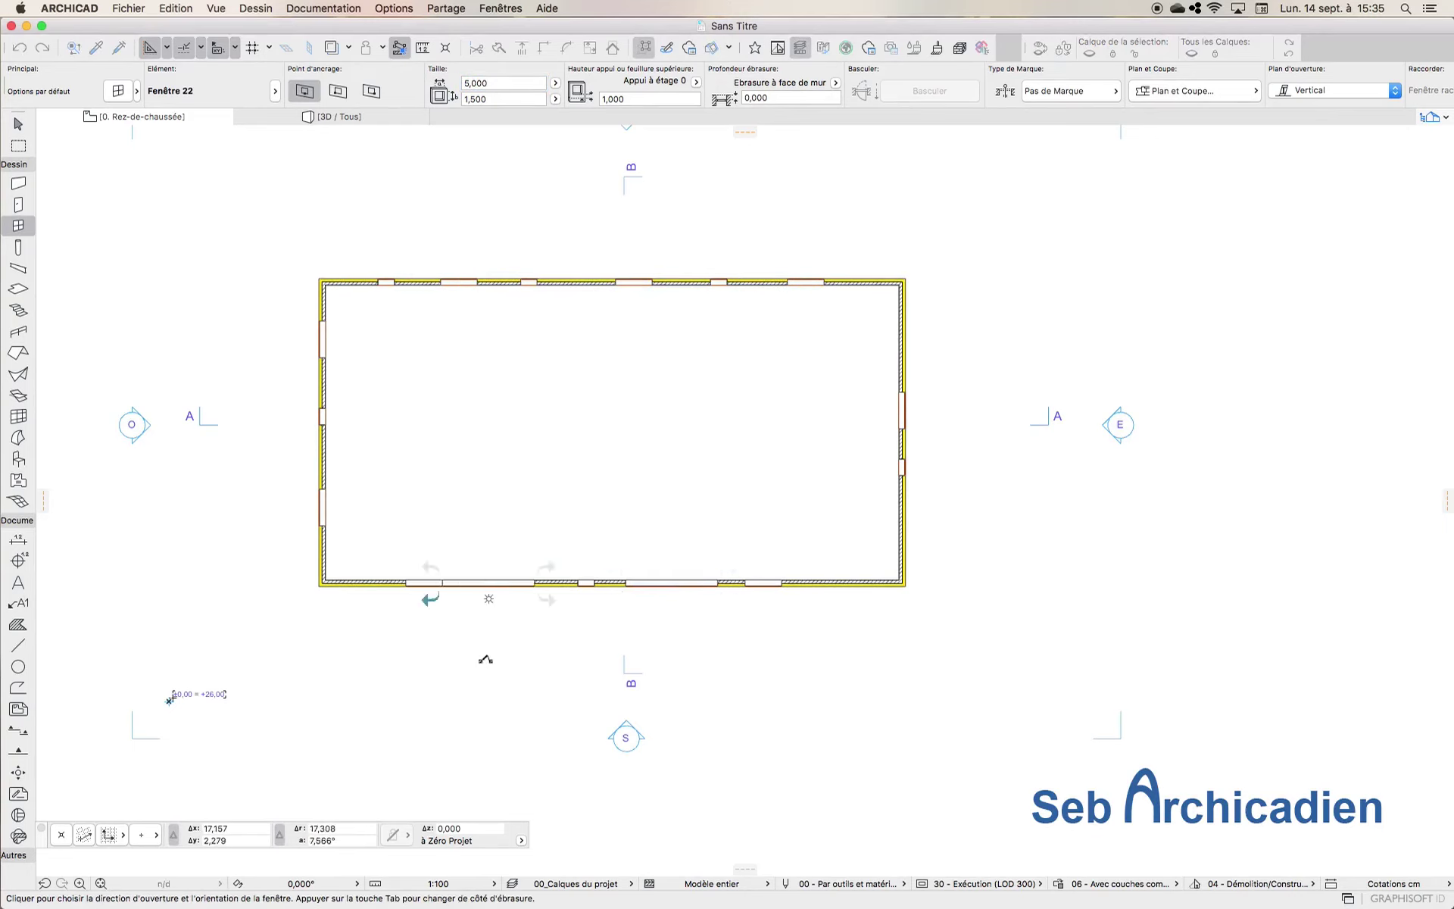
key(super+z)
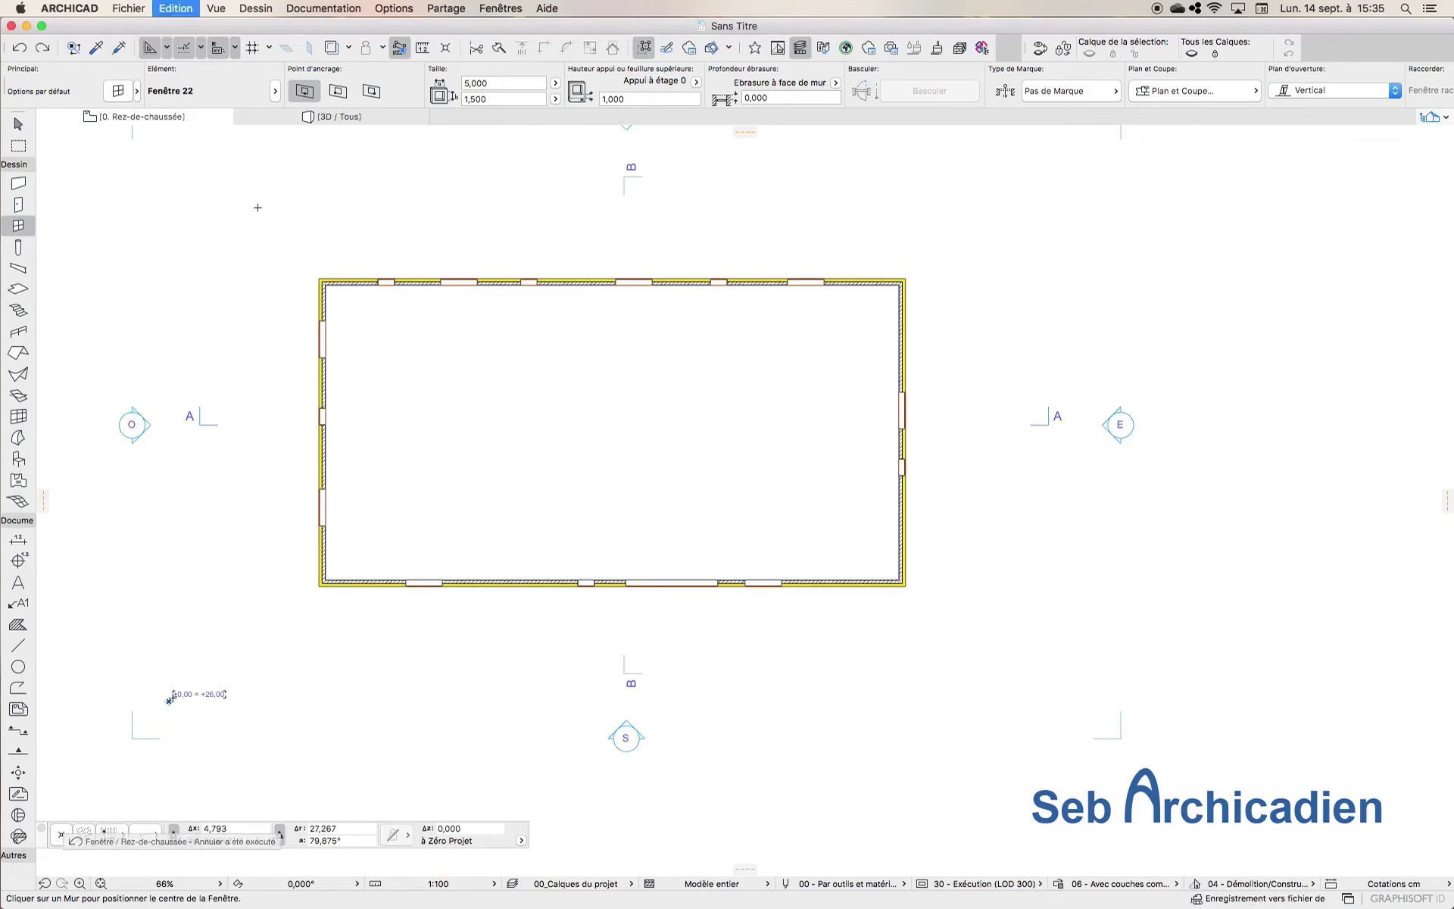
click(509, 584)
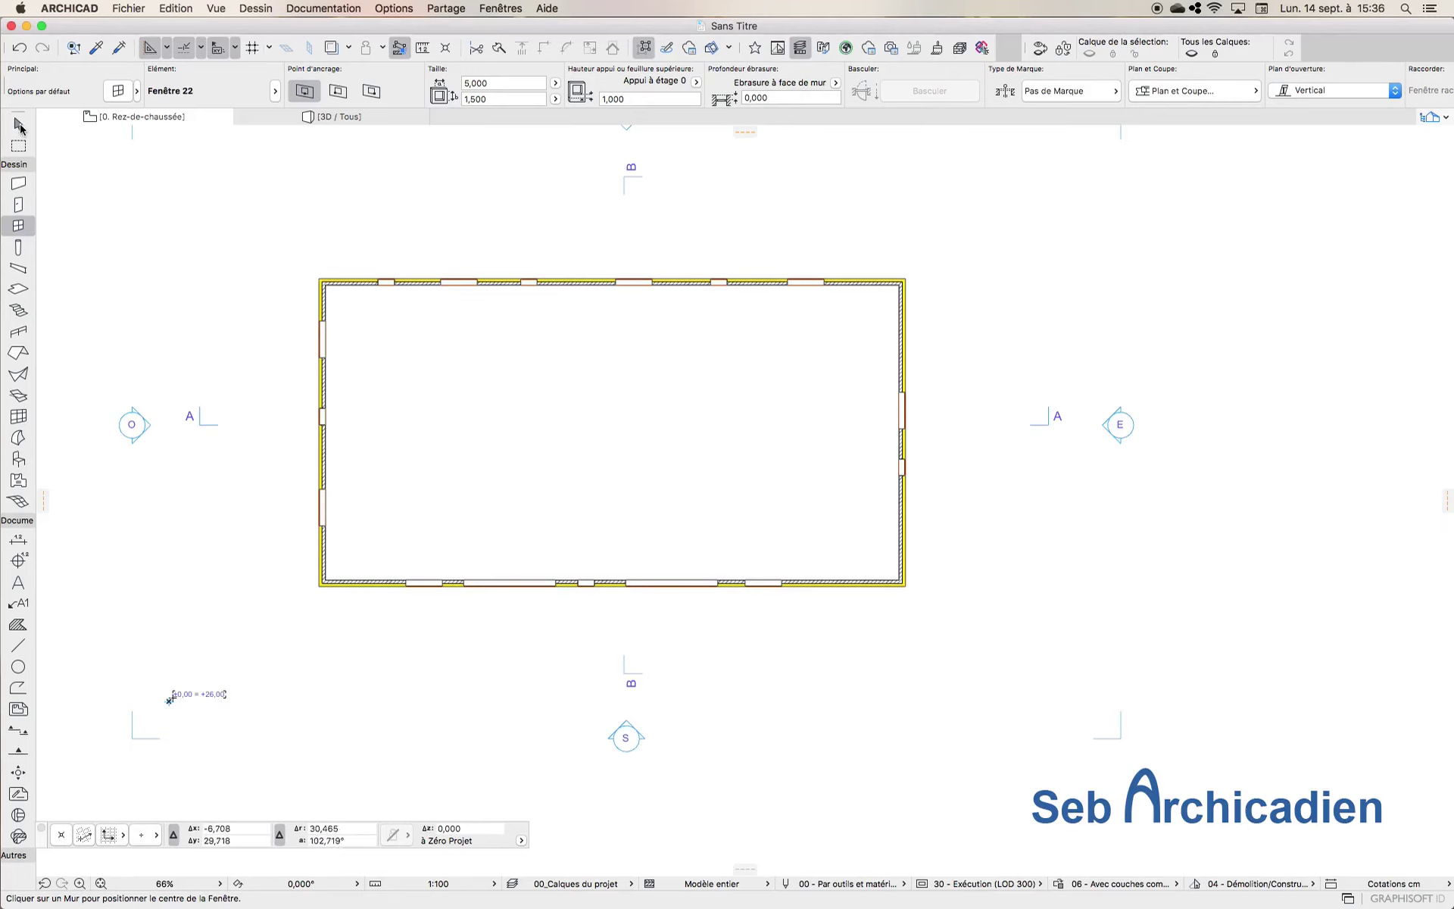
Step: Open the south elevation (Façade Sud) from its marker with the current view settings
click(19, 125)
click(626, 737)
right_click(626, 738)
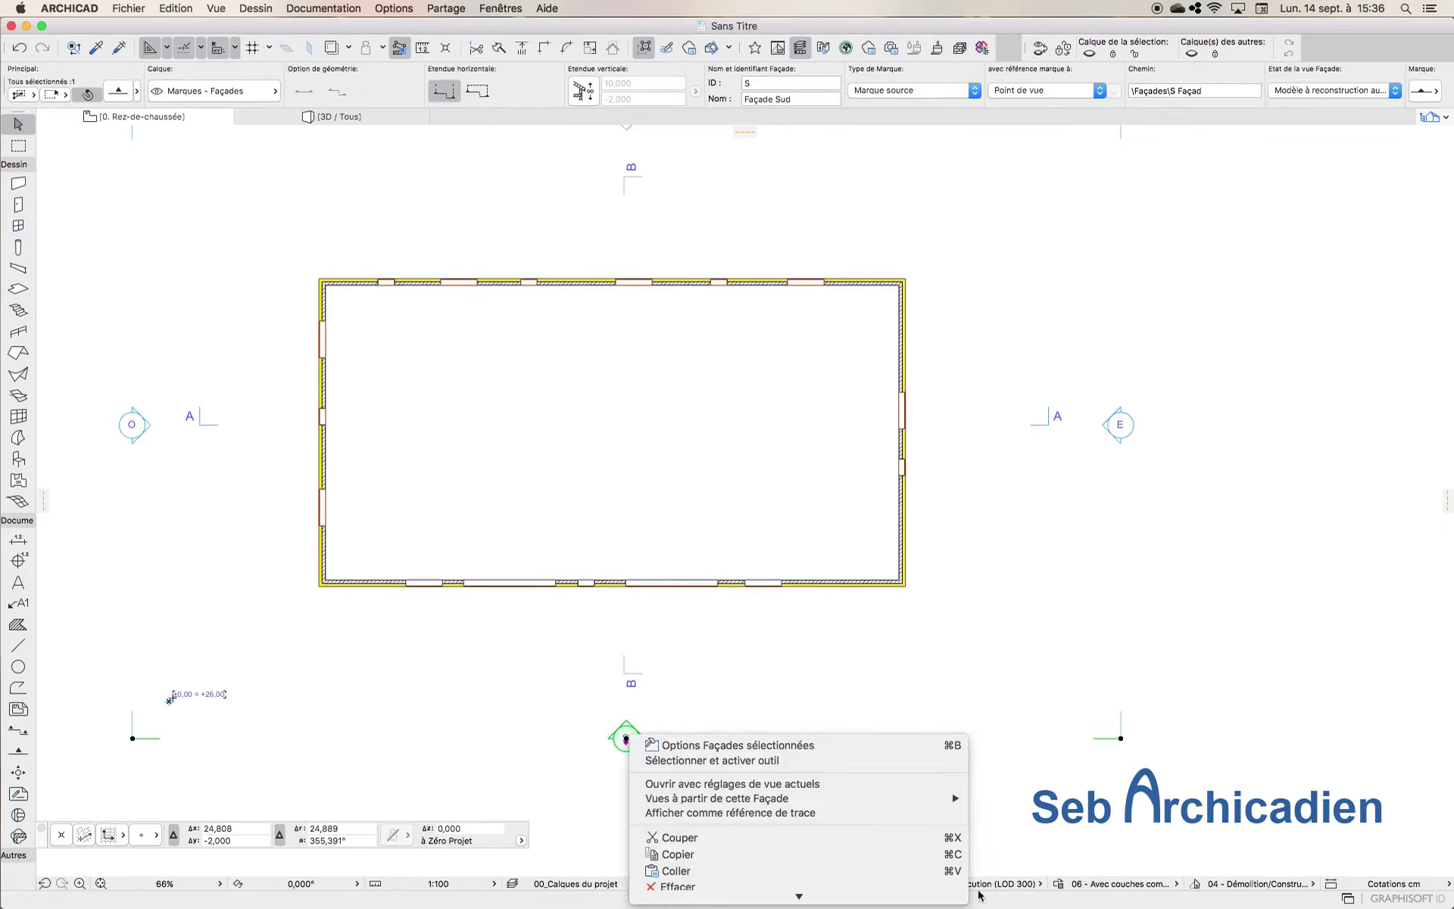
click(746, 783)
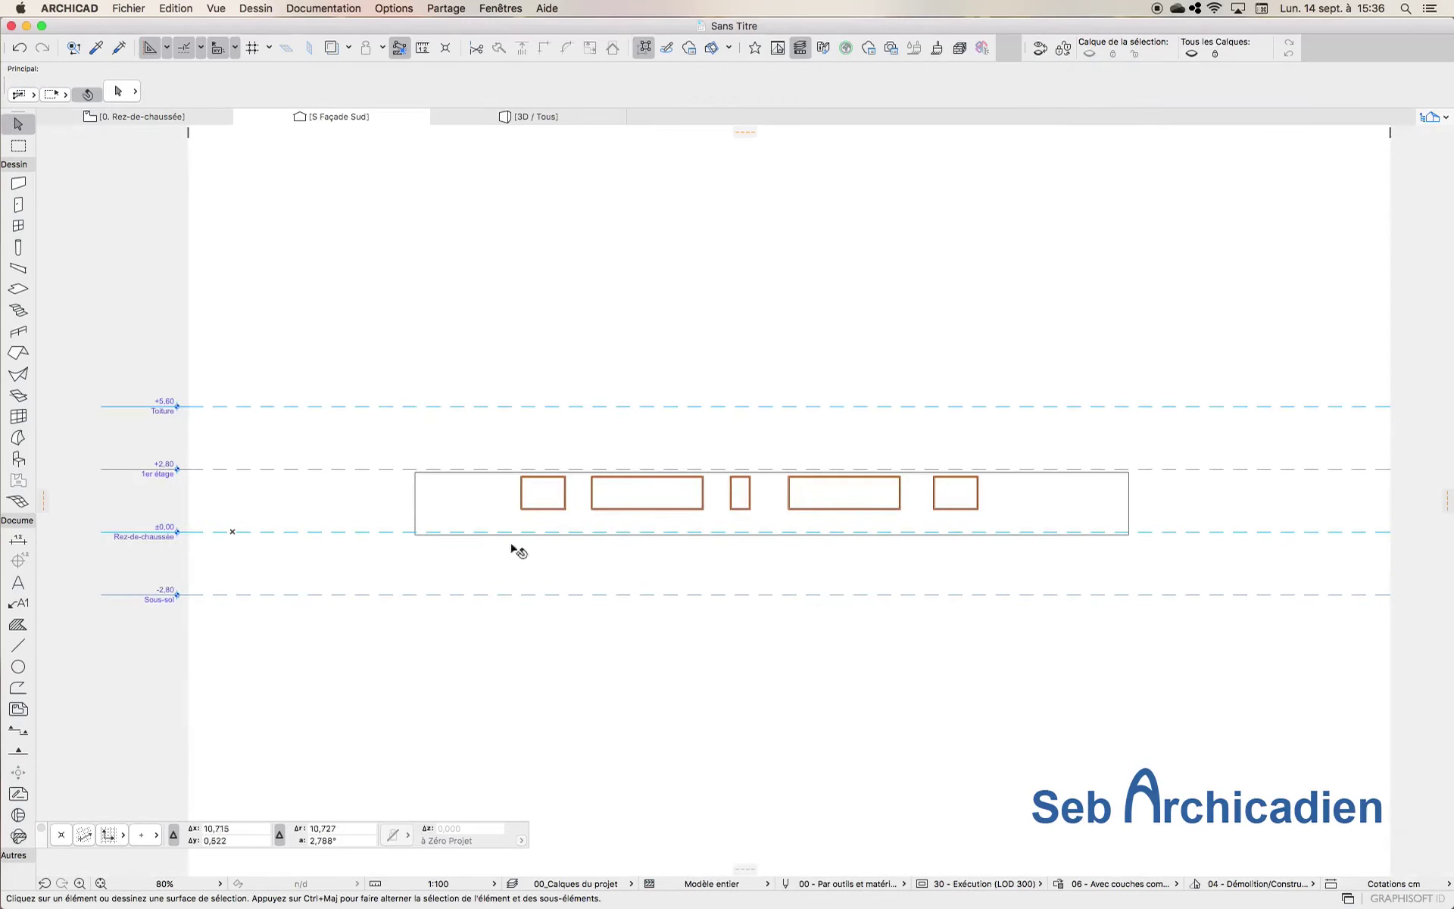
scroll(828, 497, up, 5)
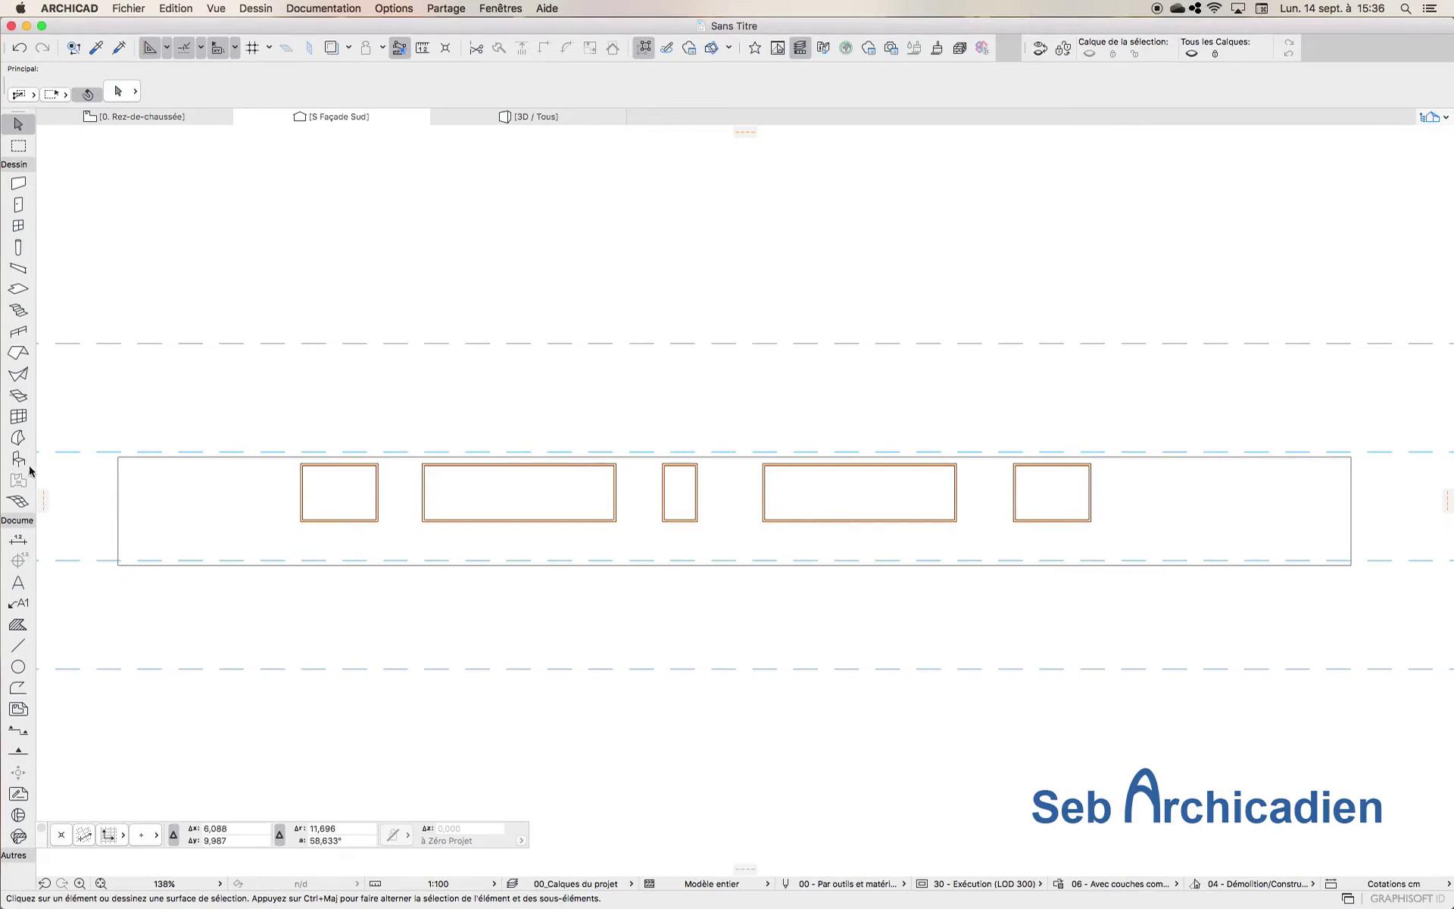
click(18, 582)
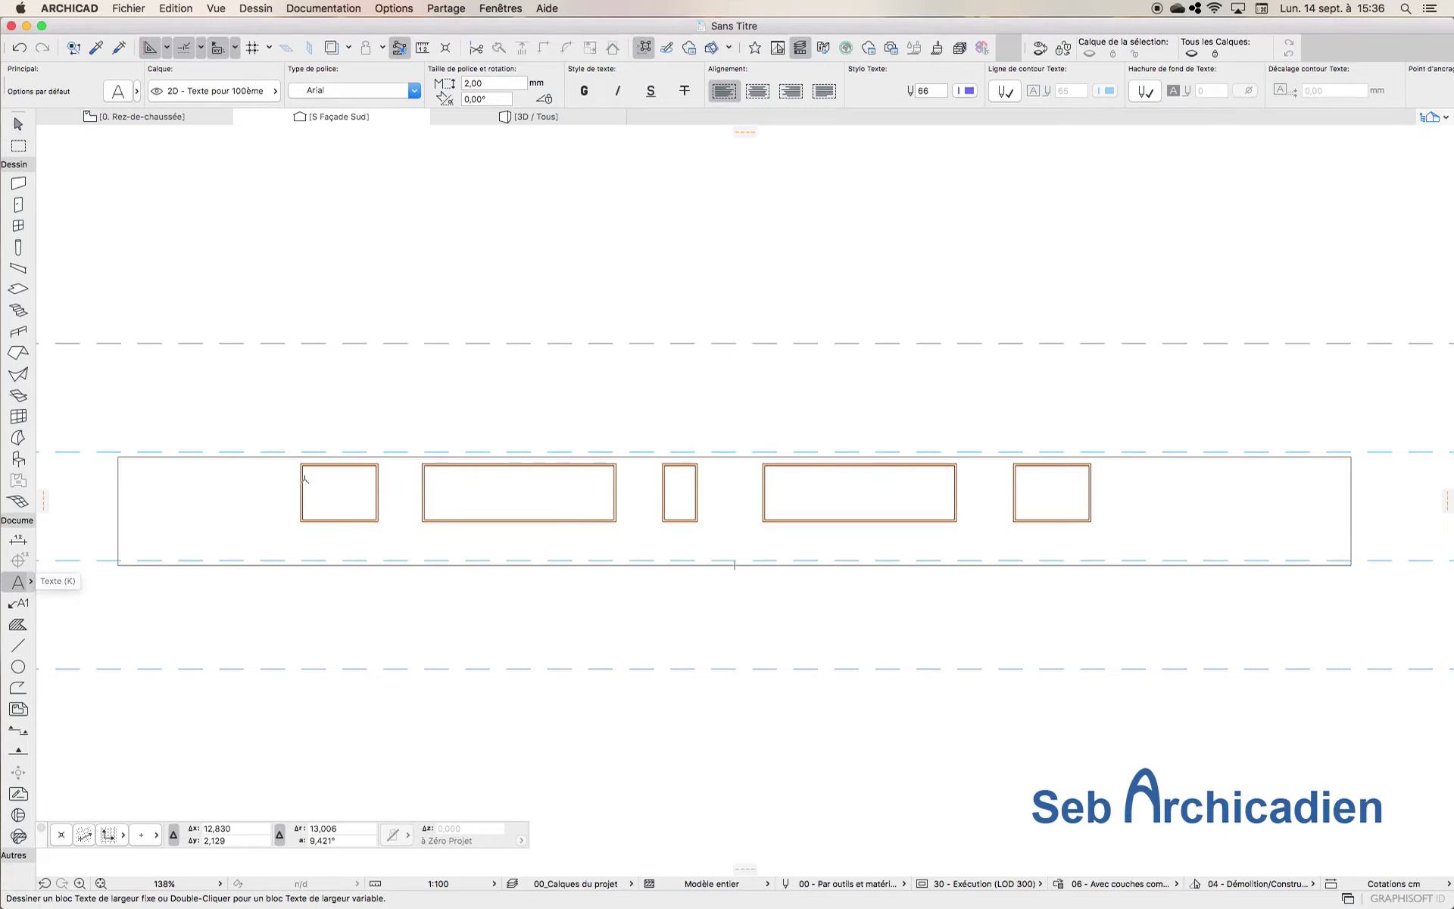
scroll(304, 477, up, 5)
click(315, 454)
click(315, 454)
text(F)
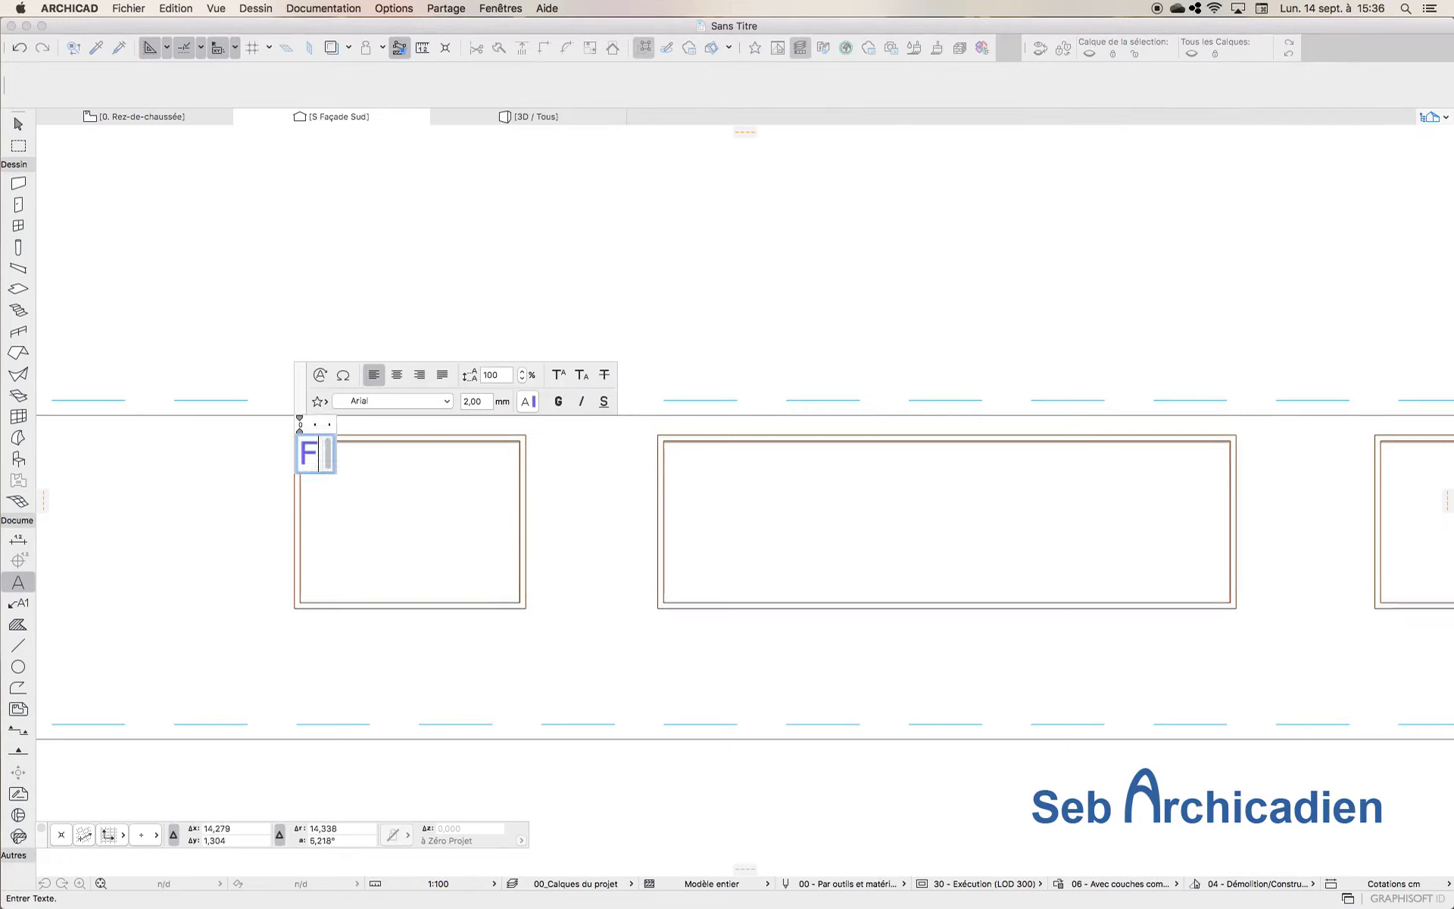
text(2)
key(BackSpace)
key(BackSpace)
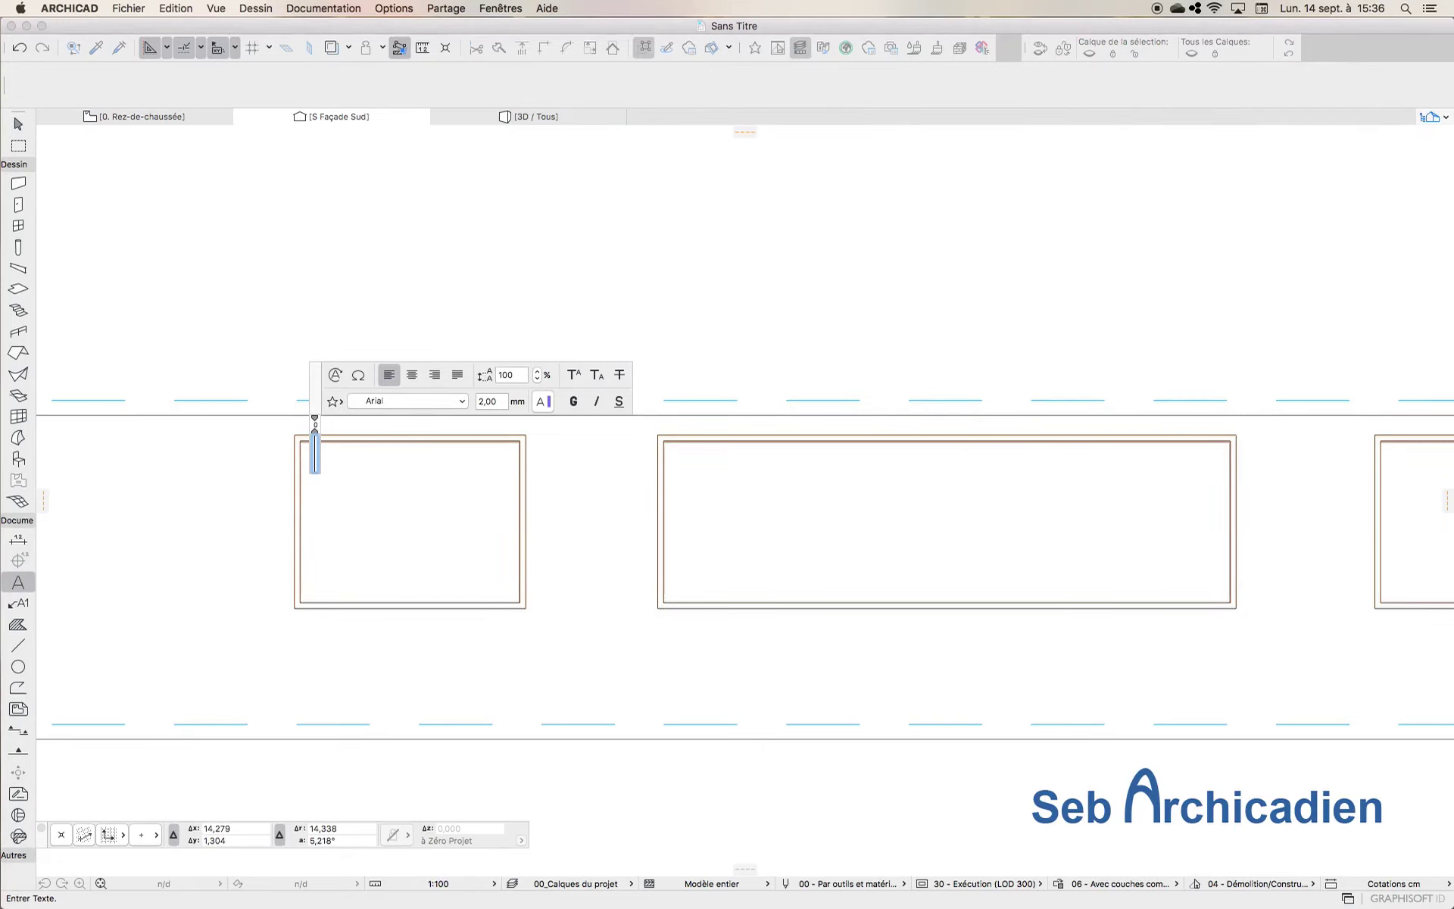
key(Escape)
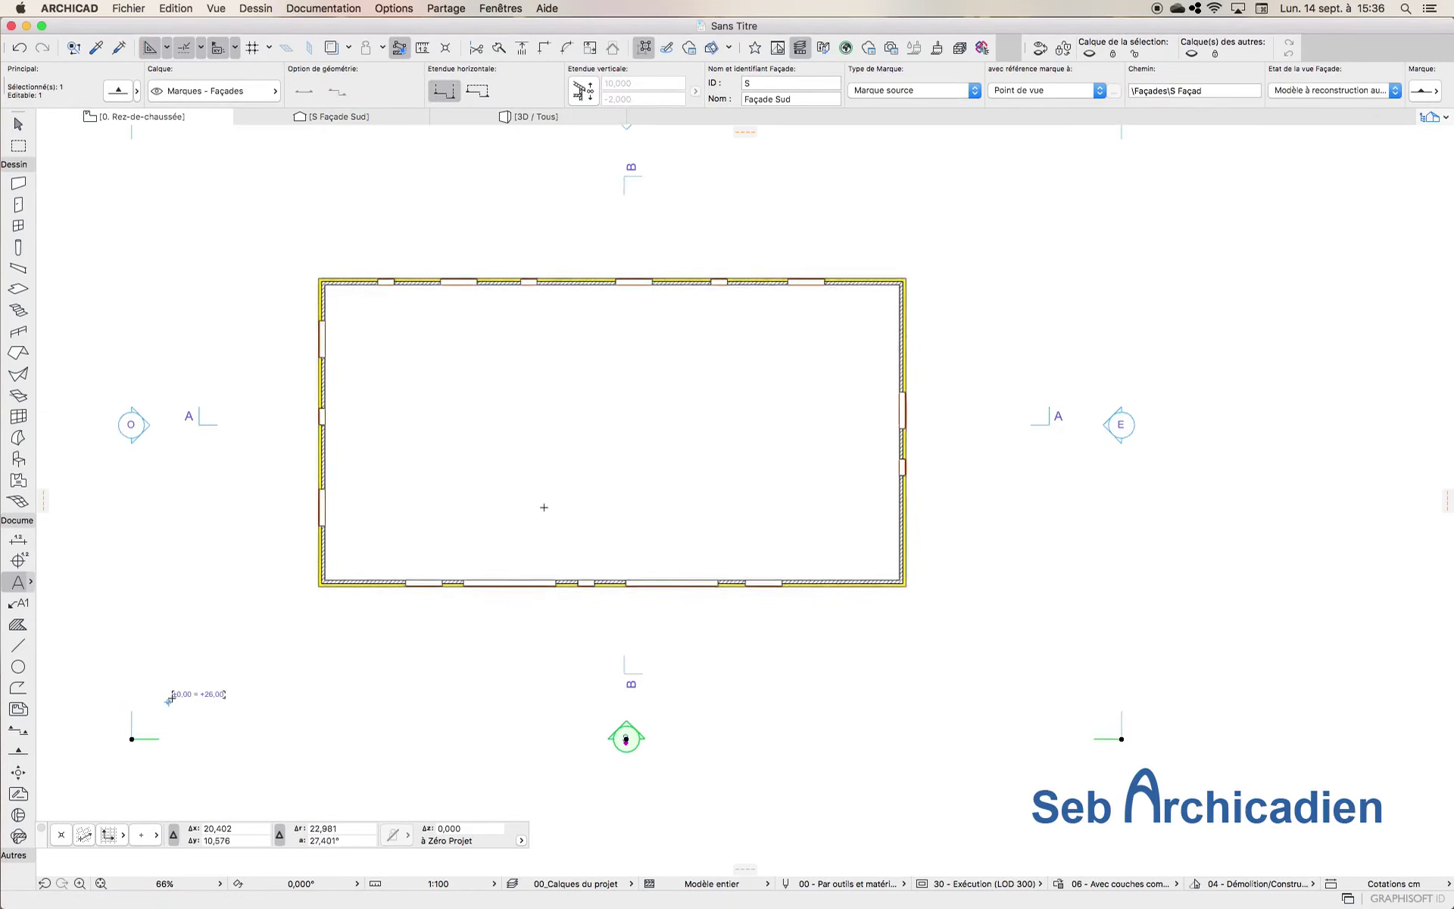
Step: Open Chercher & Sélectionner, take the element type Fenêtre from the westernmost window of the north wall and select all windows
scroll(545, 507, up, 4)
scroll(530, 666, down, 3)
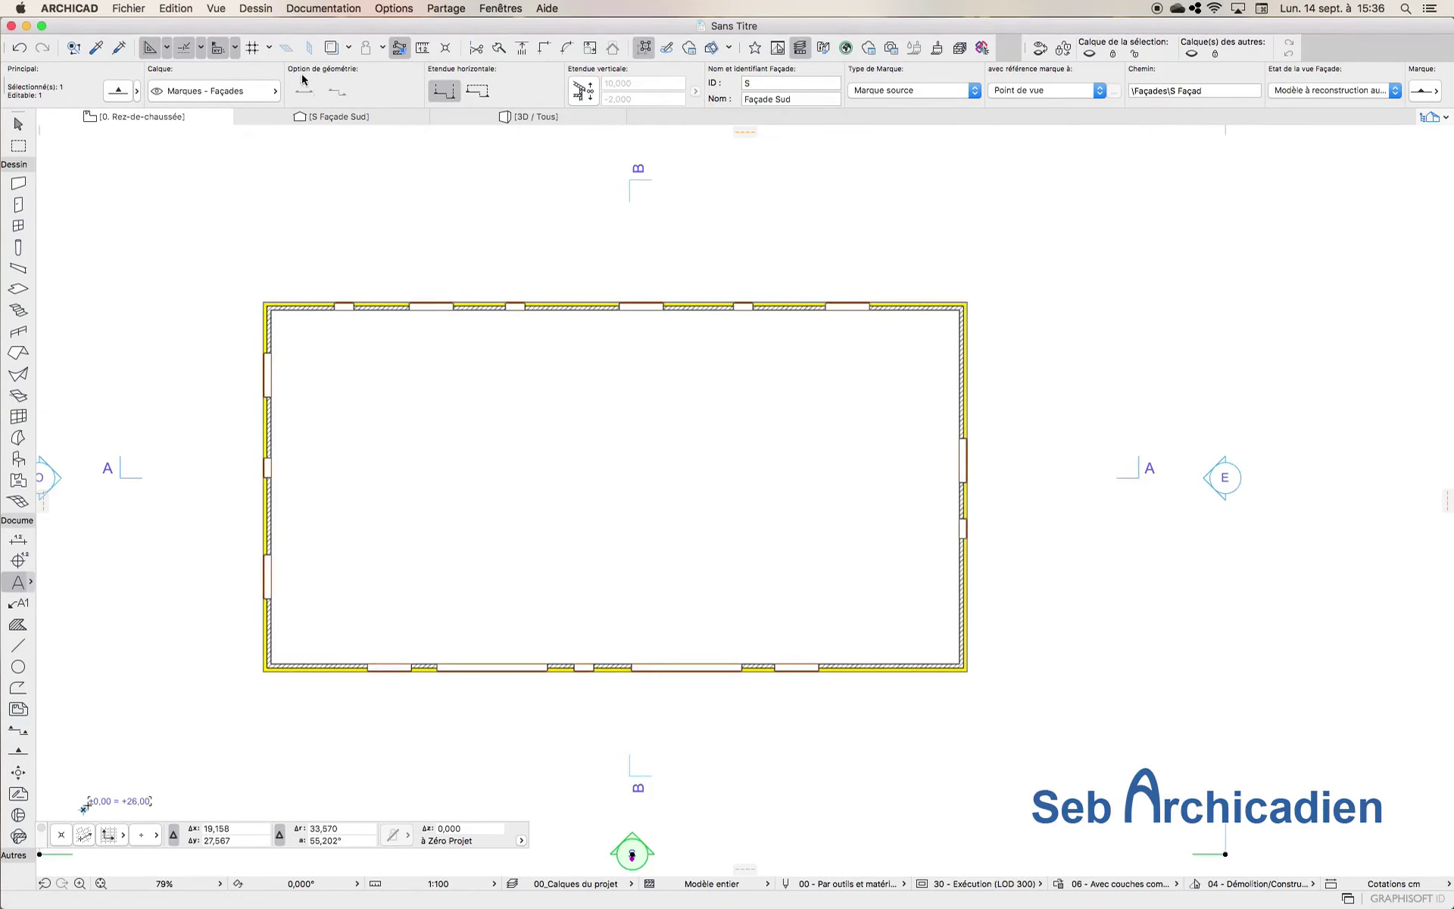
click(177, 7)
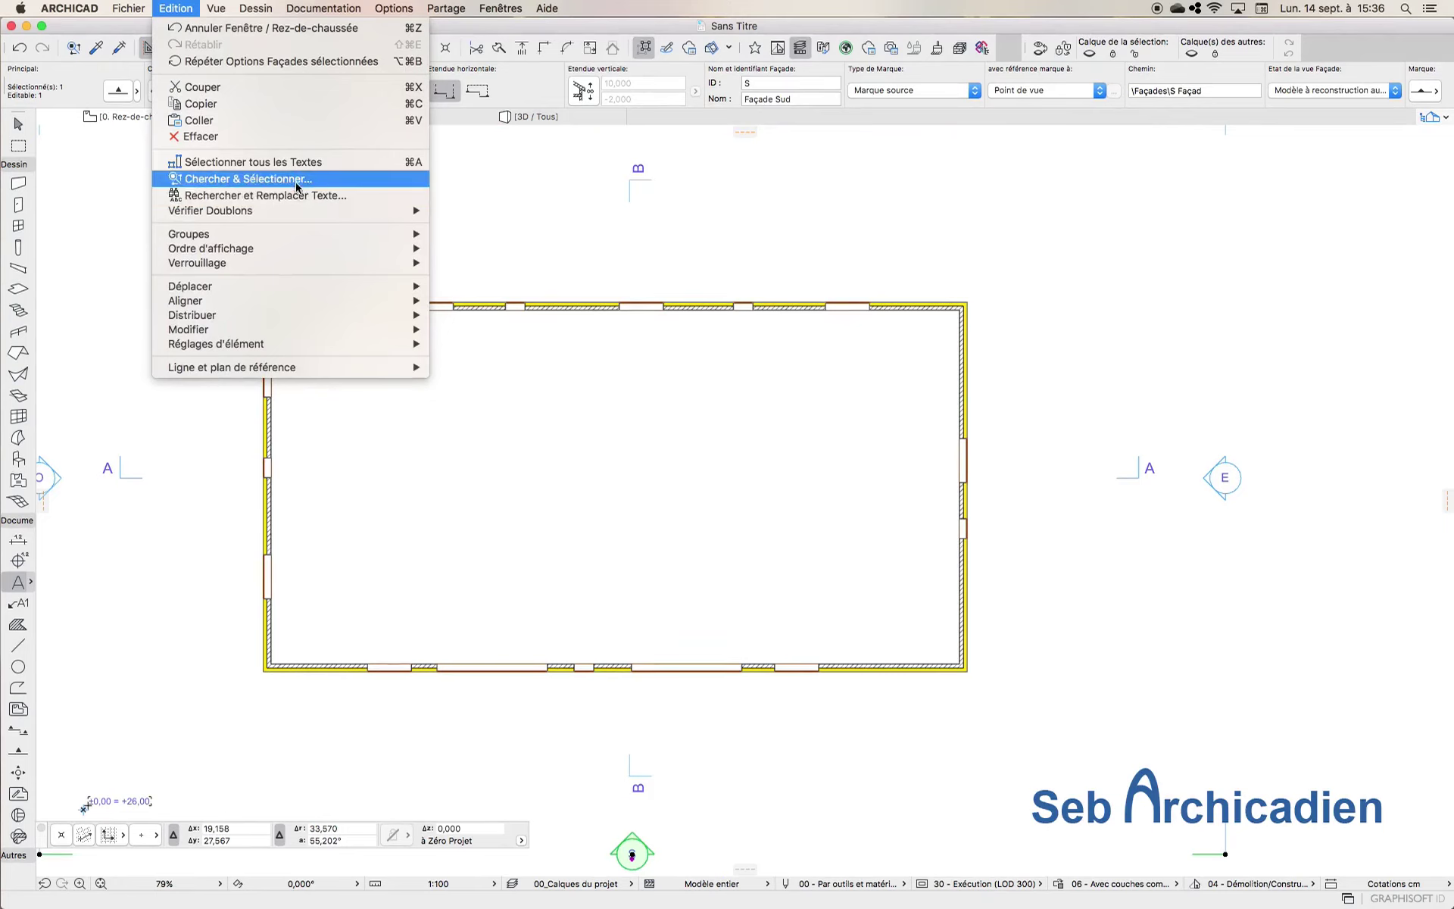
click(257, 179)
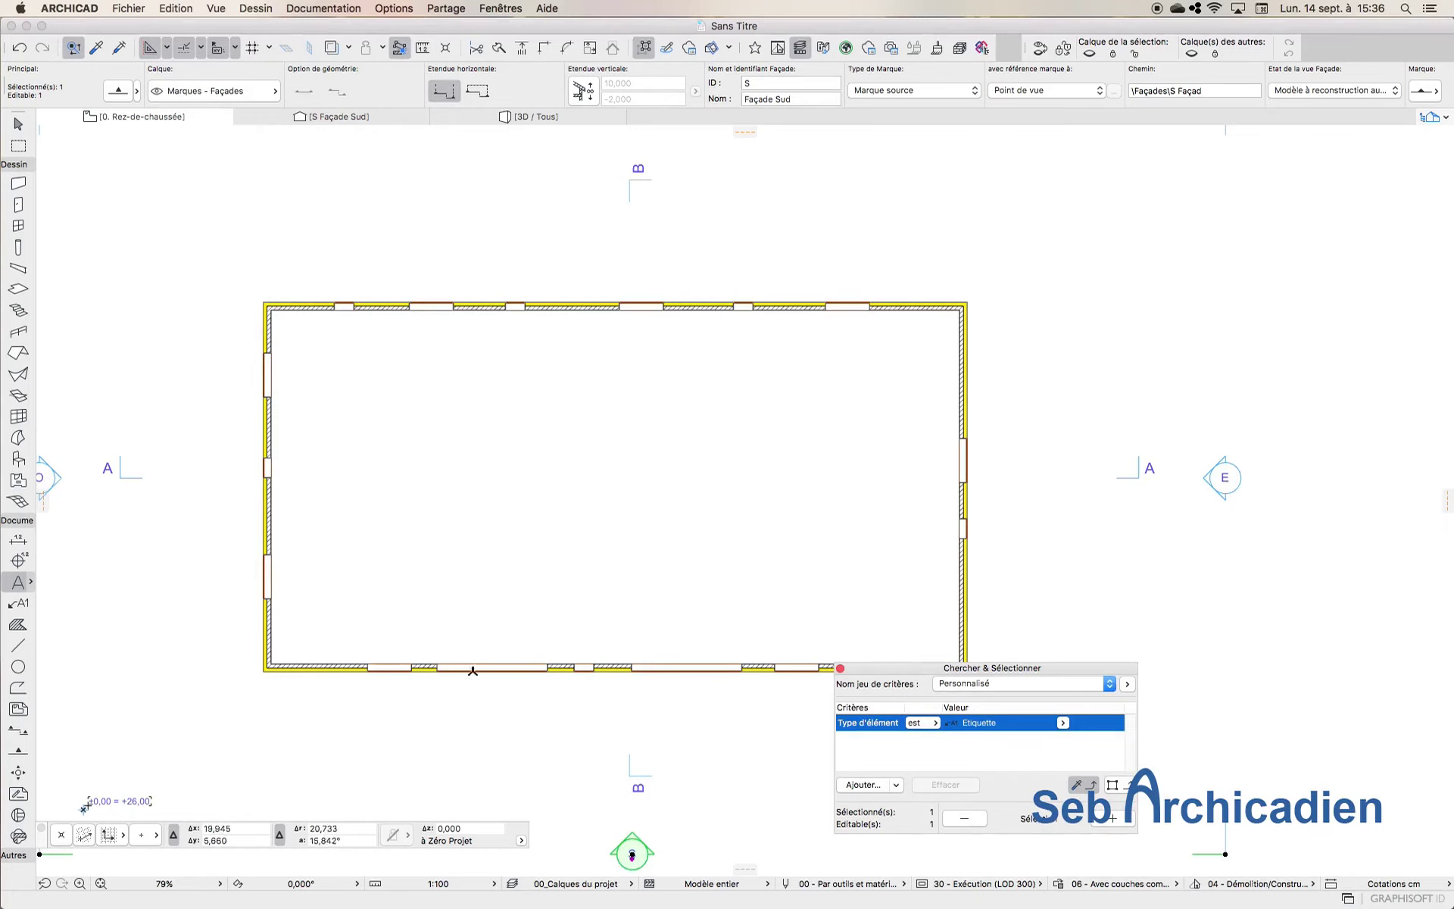
click(18, 123)
click(335, 313)
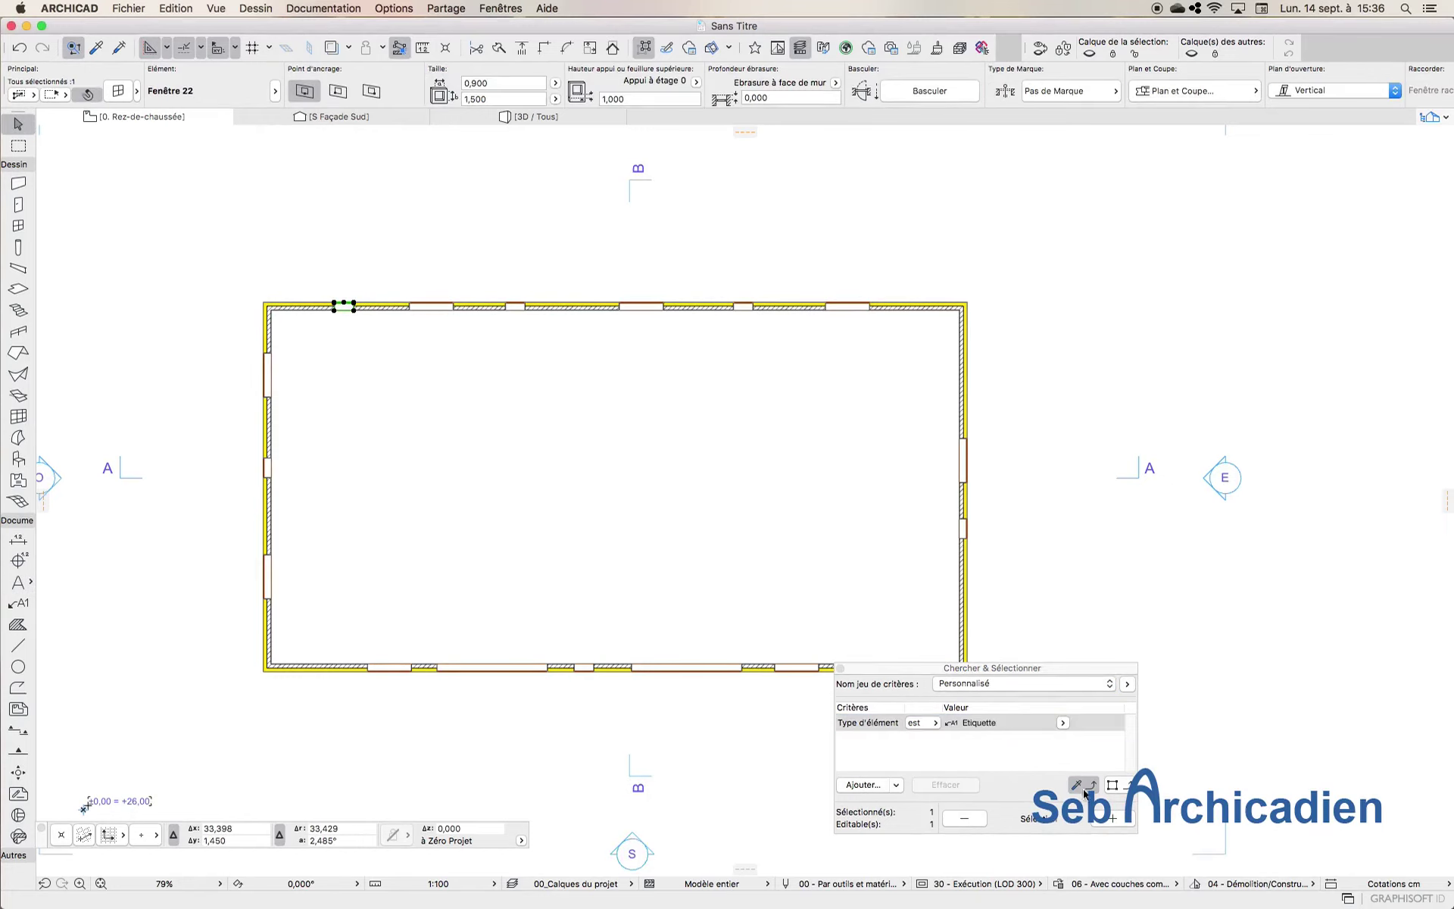
click(1119, 815)
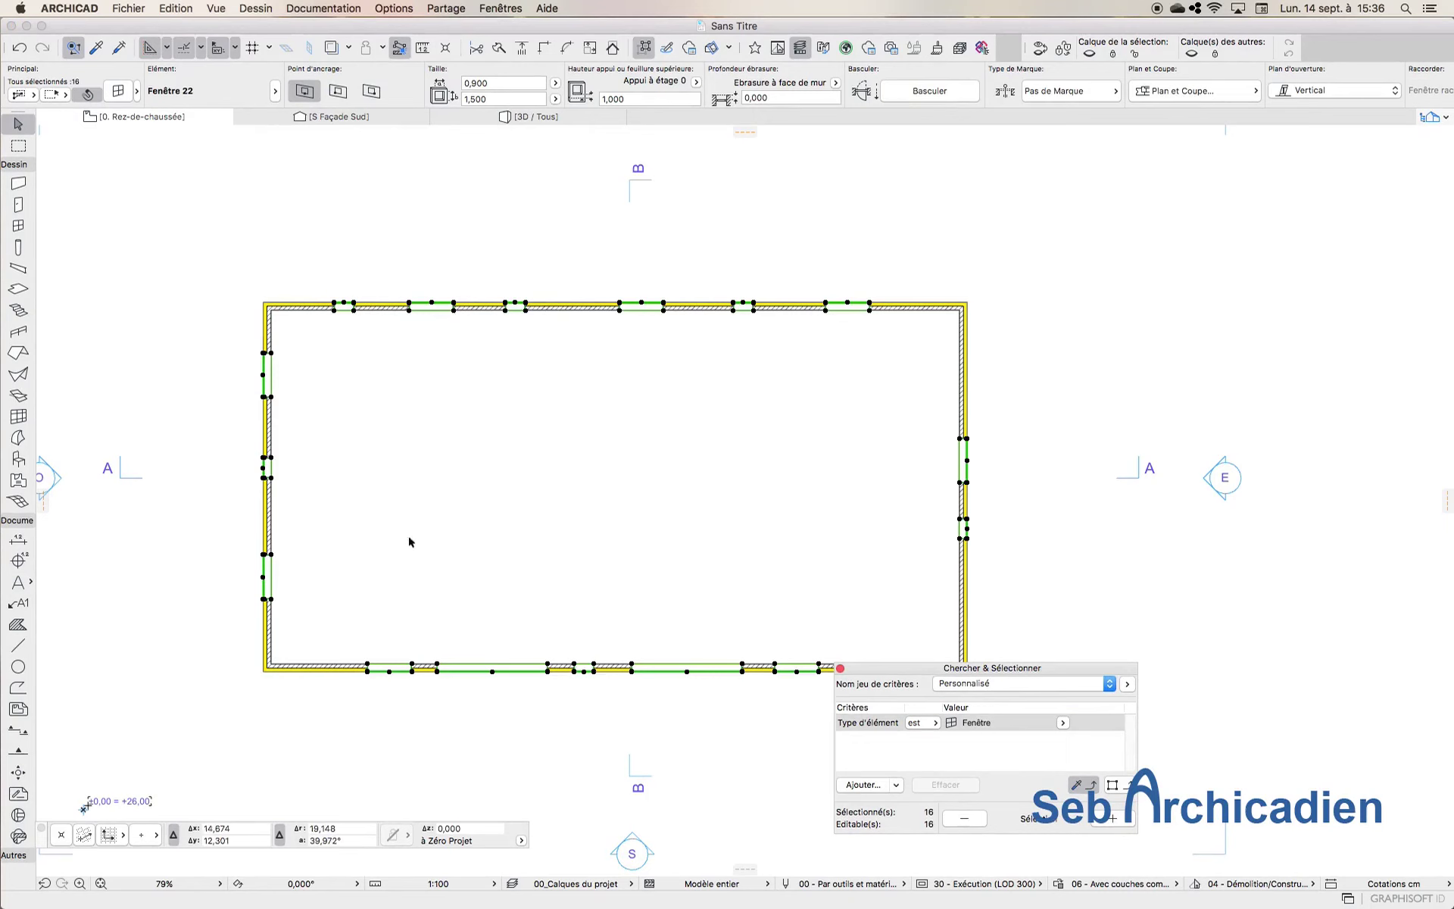
Step: Add a Largeur = 0,900 criterion from the westernmost small window of the north wall and select all matching windows
click(328, 315)
click(355, 315)
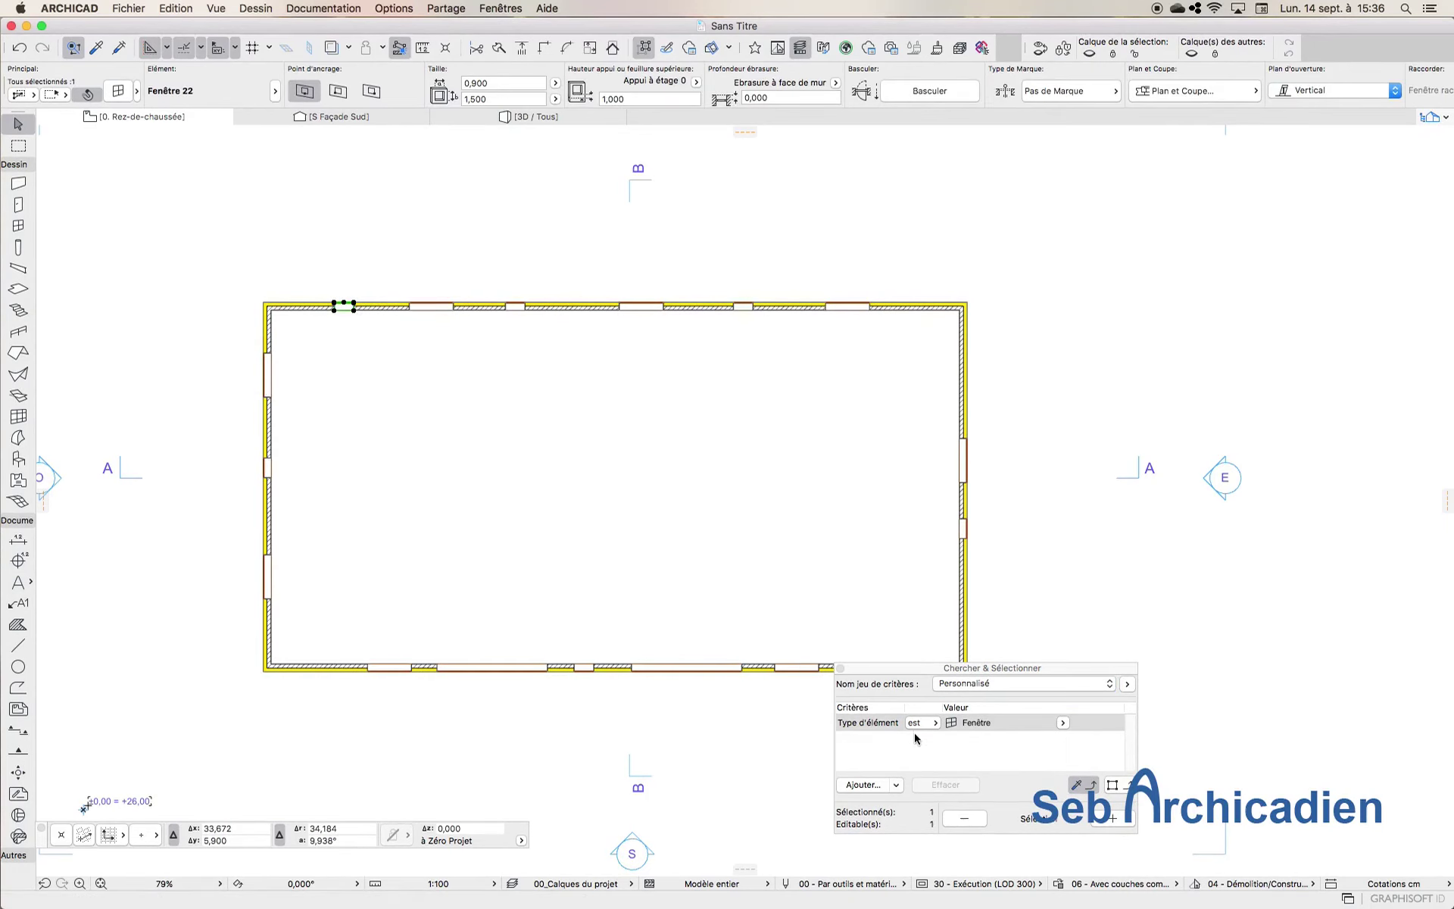
click(863, 785)
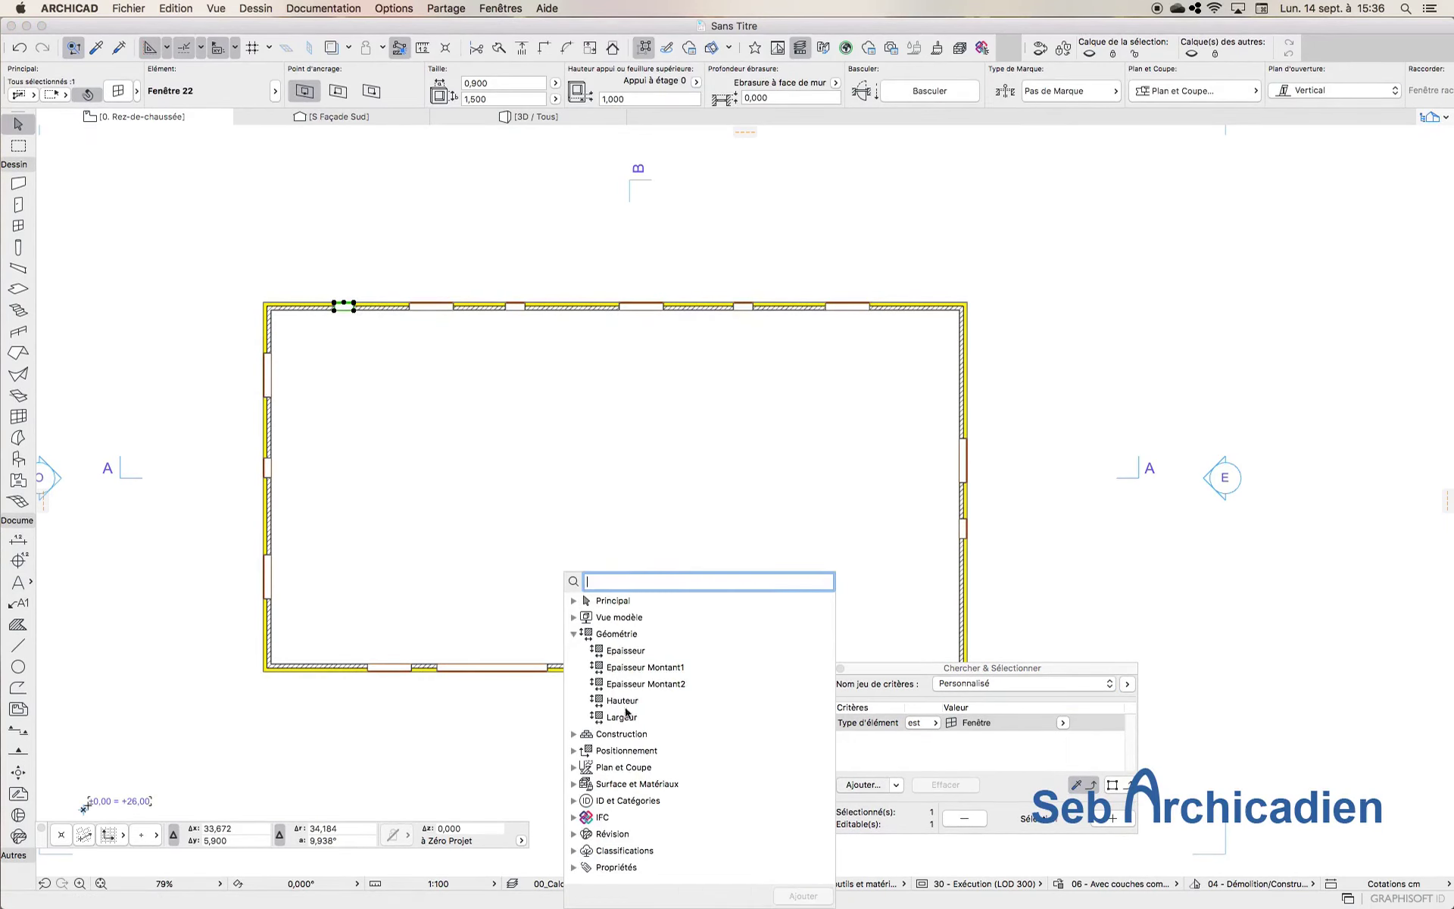
double_click(623, 717)
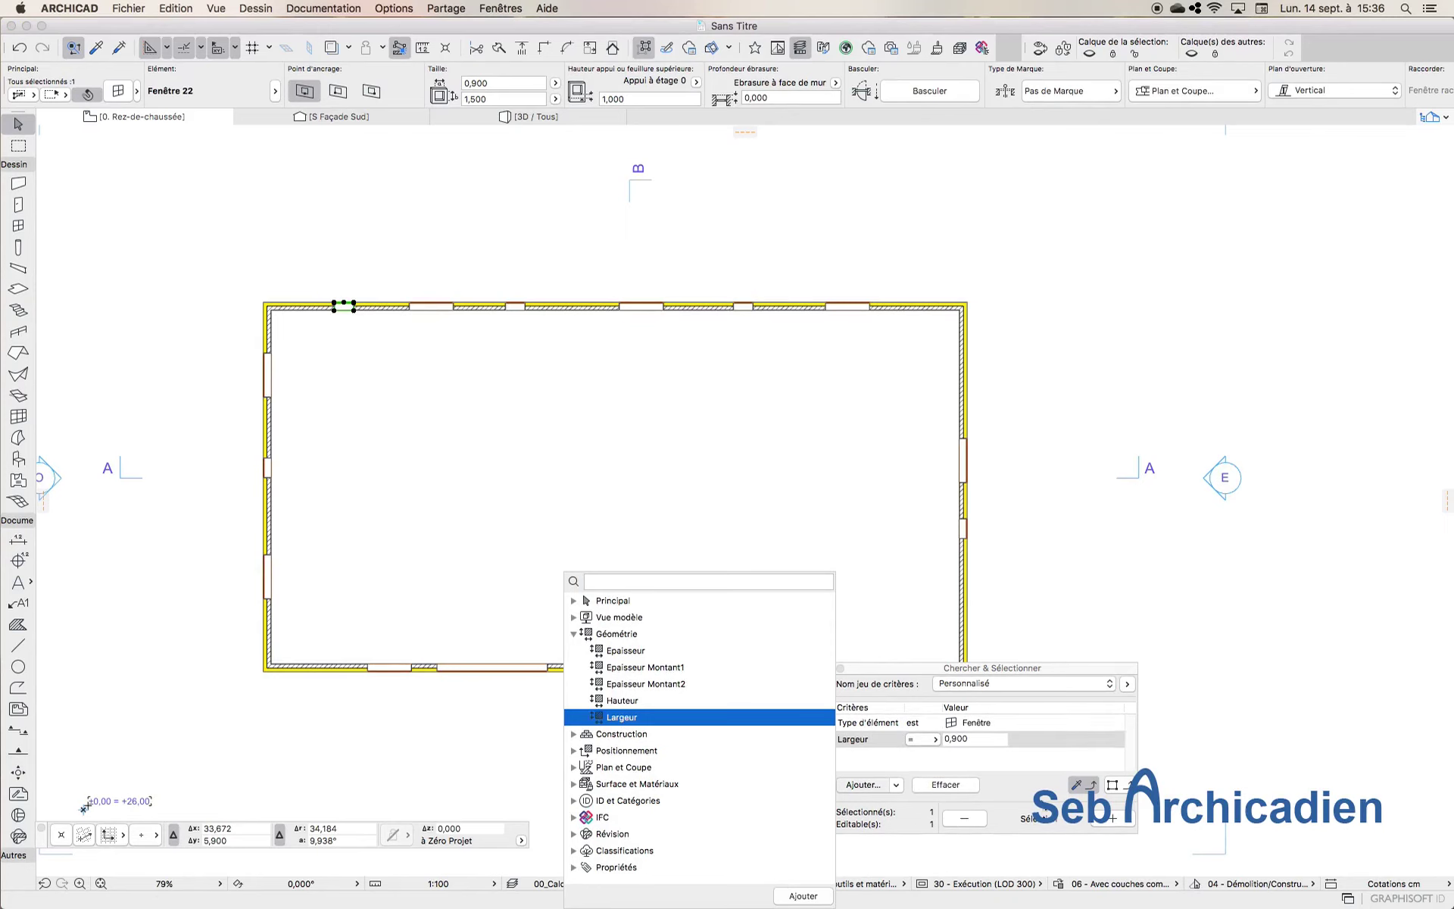
click(1112, 817)
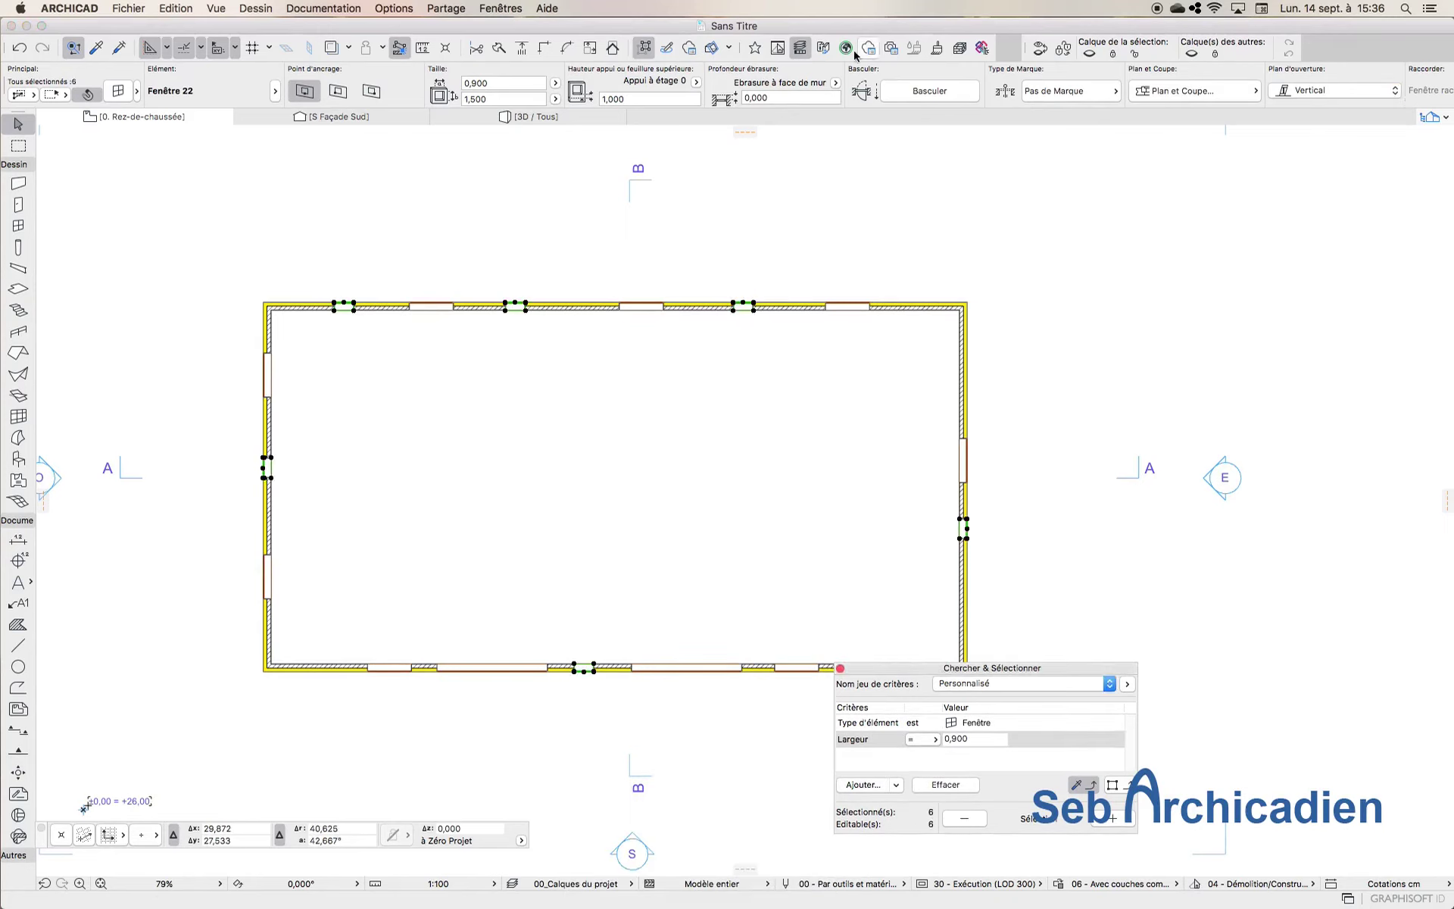
Step: Set the ID of the selected 0.9 m wide windows to F1
scroll(818, 84, right, 5)
click(1373, 92)
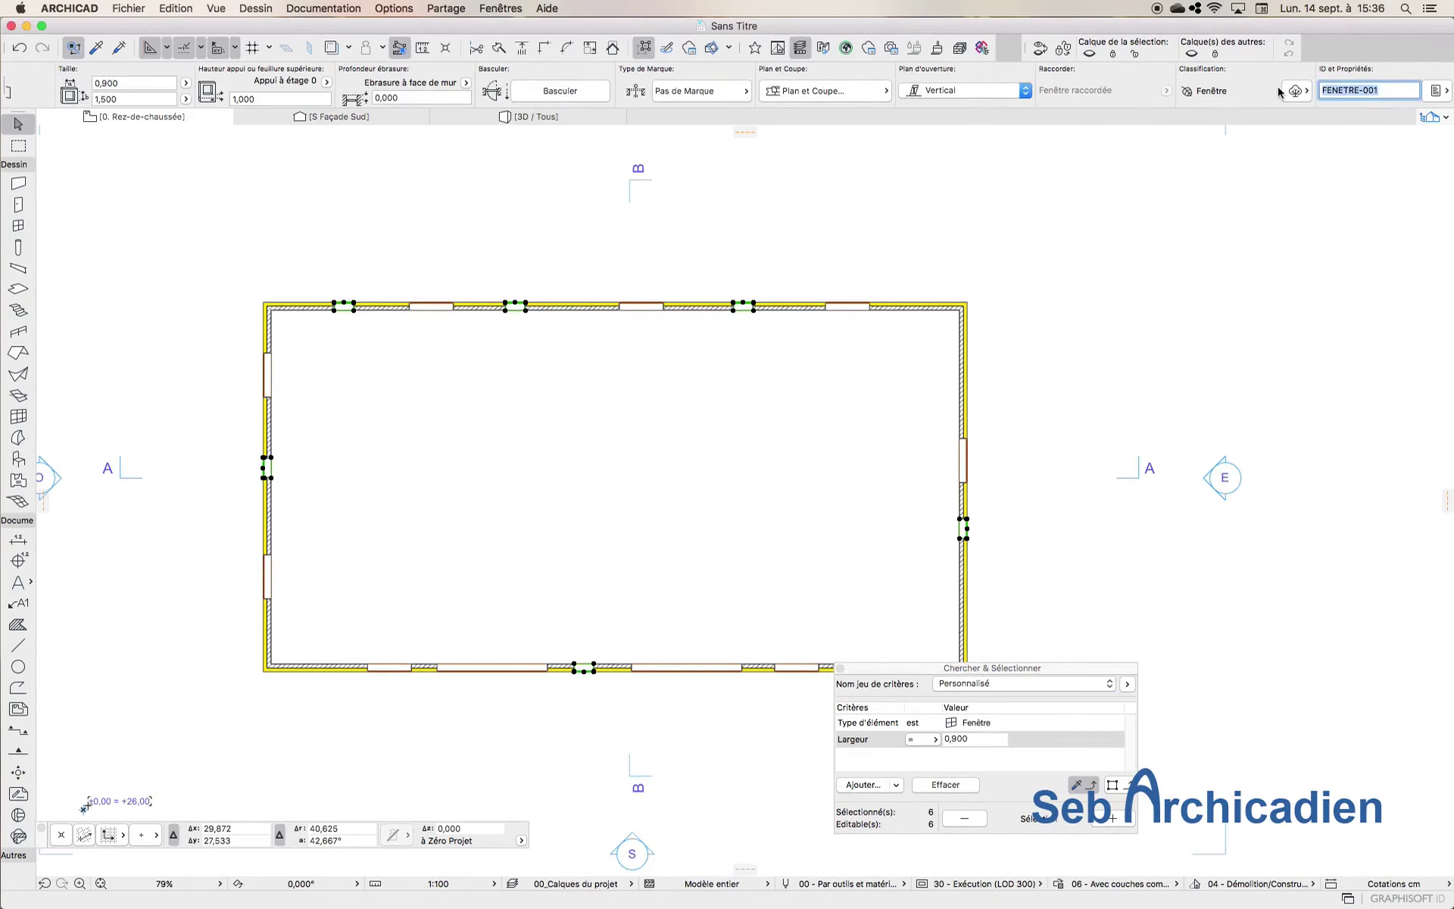
text(F1)
Step: Find and select all 2 m wide windows from a sample in the north wall and set their ID to F2
click(454, 307)
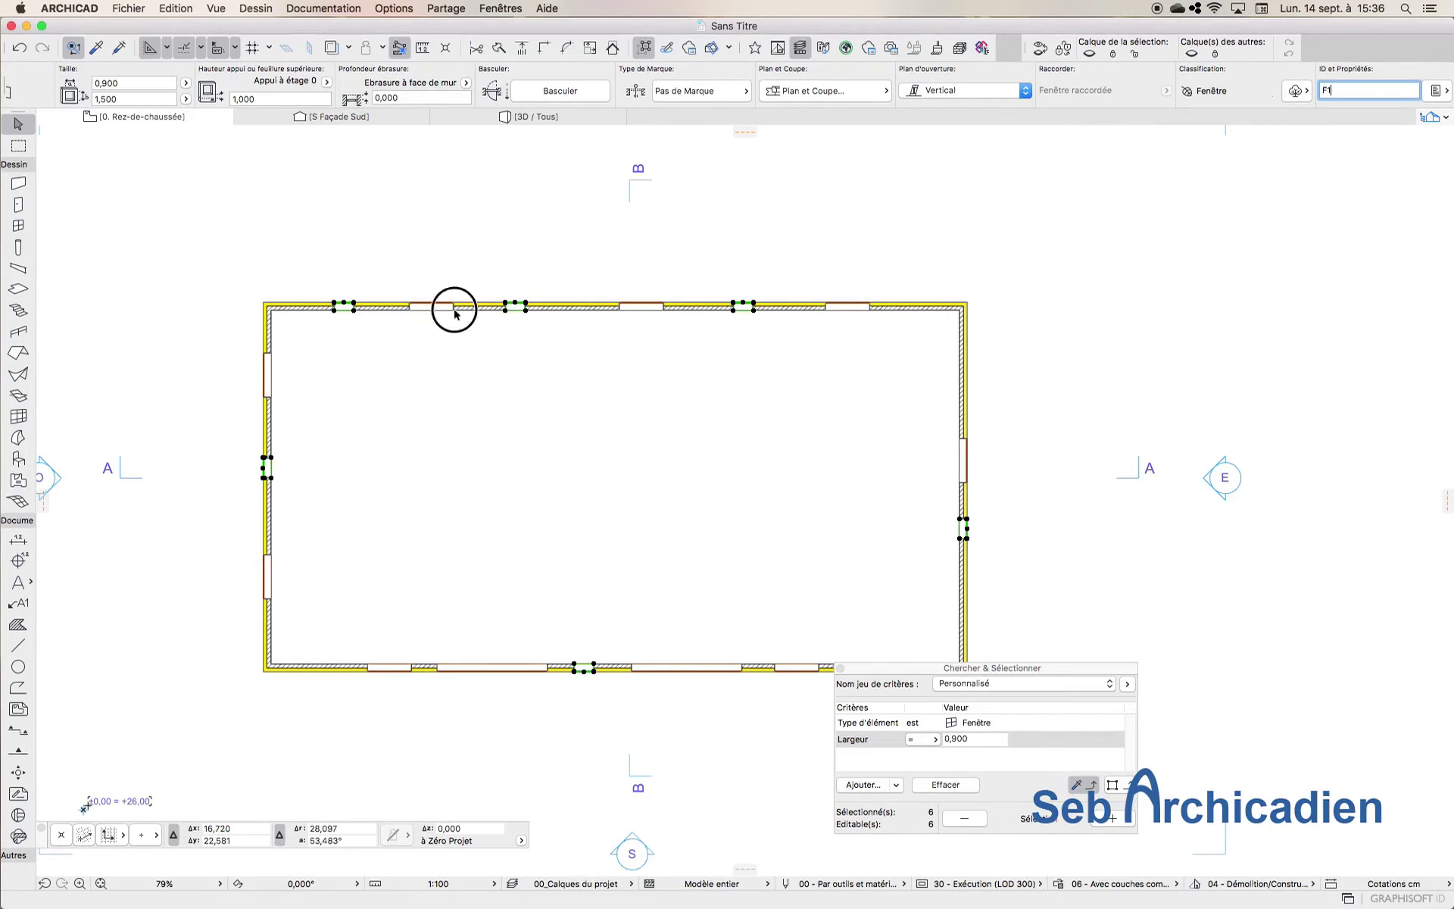
click(1128, 788)
click(1114, 819)
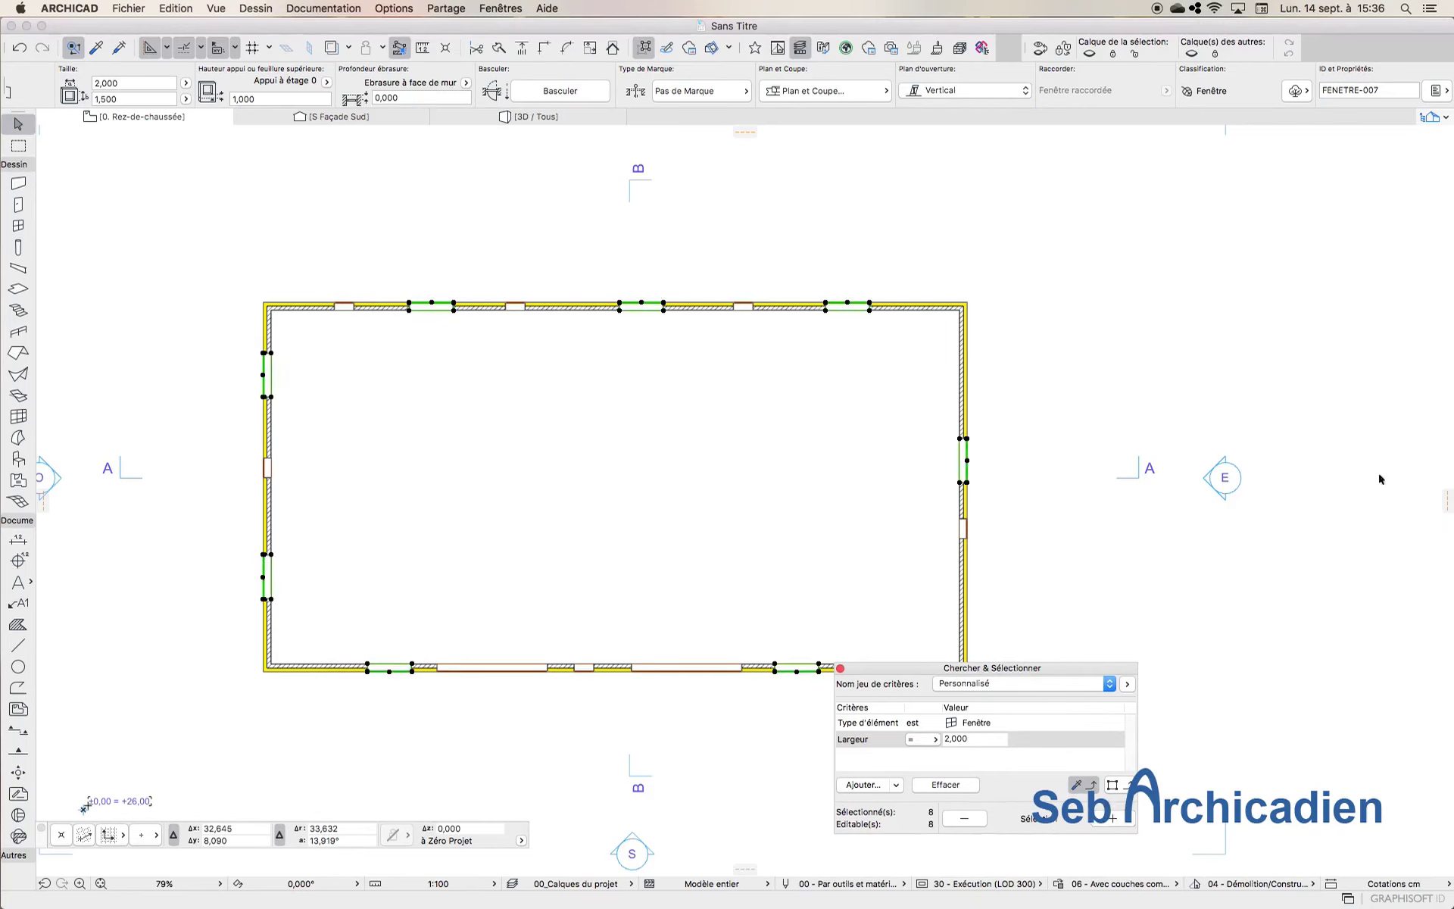
drag(1391, 90, 1251, 93)
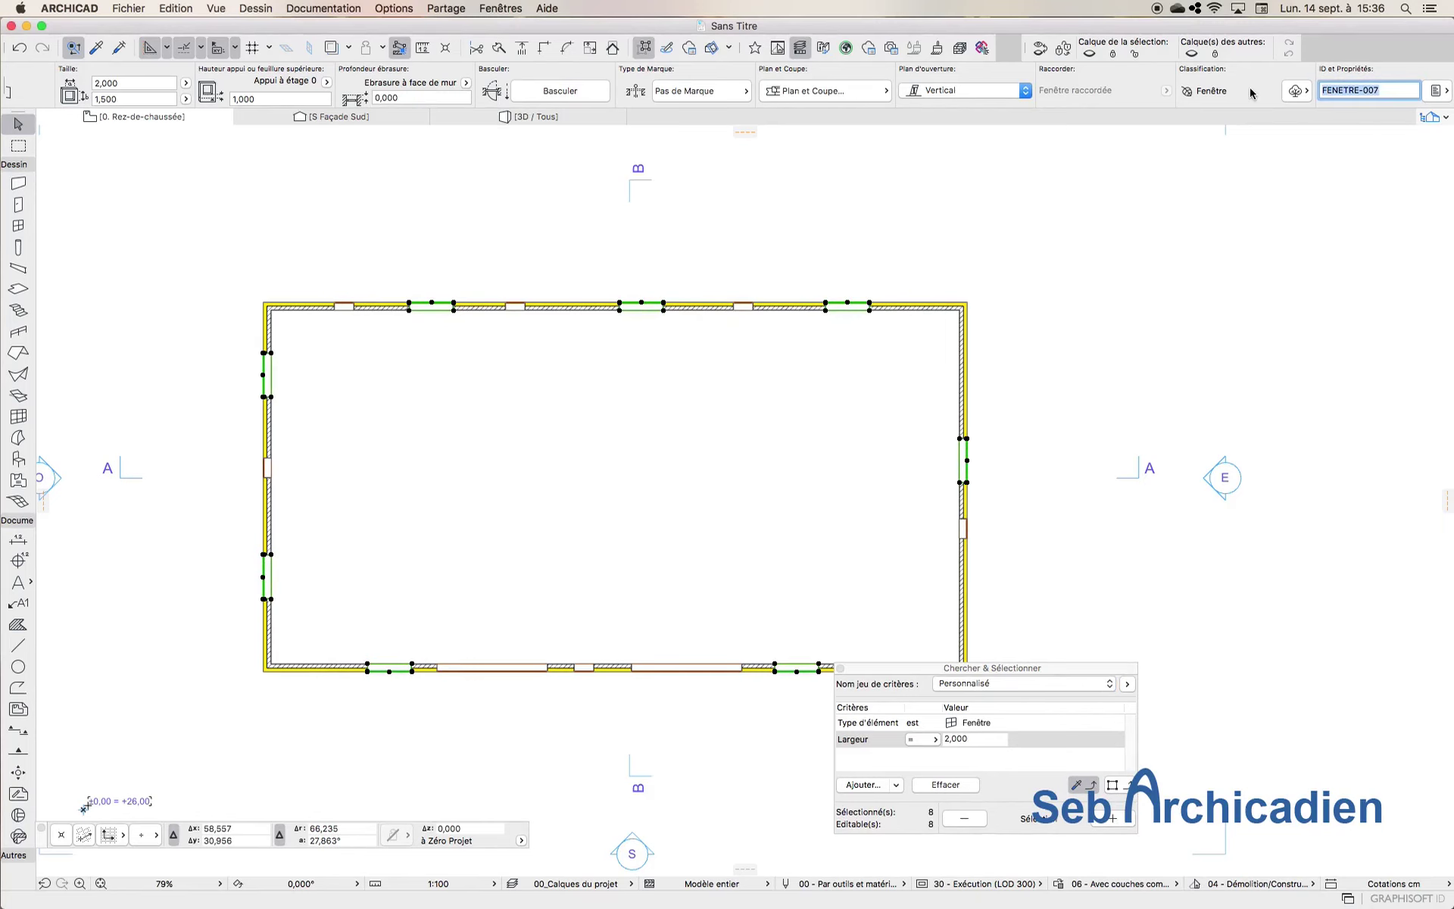
text(F2)
Step: Find and select all 5 m wide windows from a sample in the south wall and set their ID to F3
click(545, 669)
click(1118, 787)
click(1116, 817)
click(1382, 91)
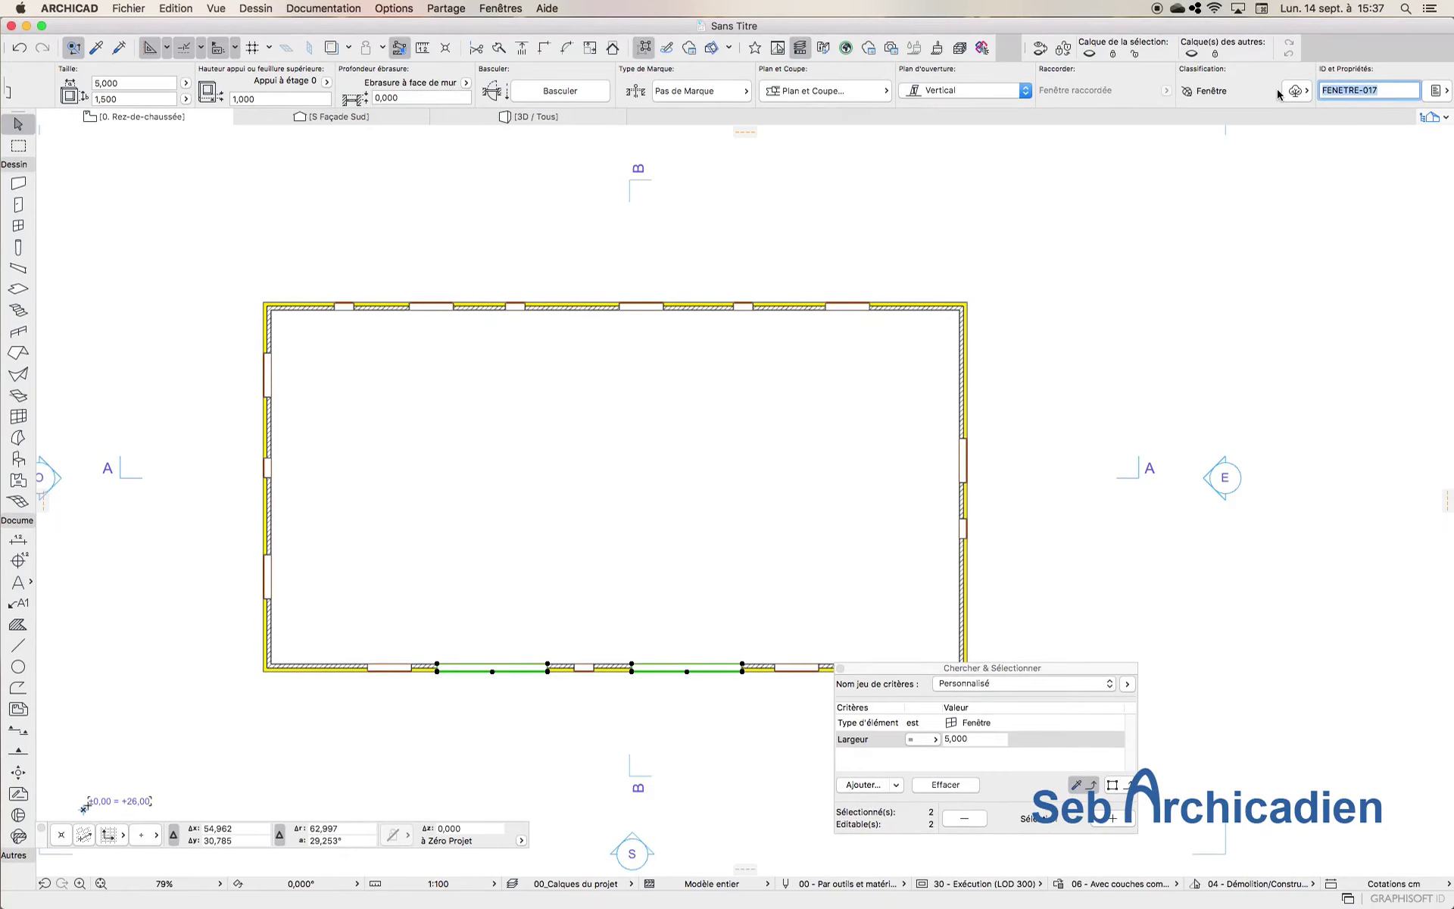
text(F3)
click(761, 196)
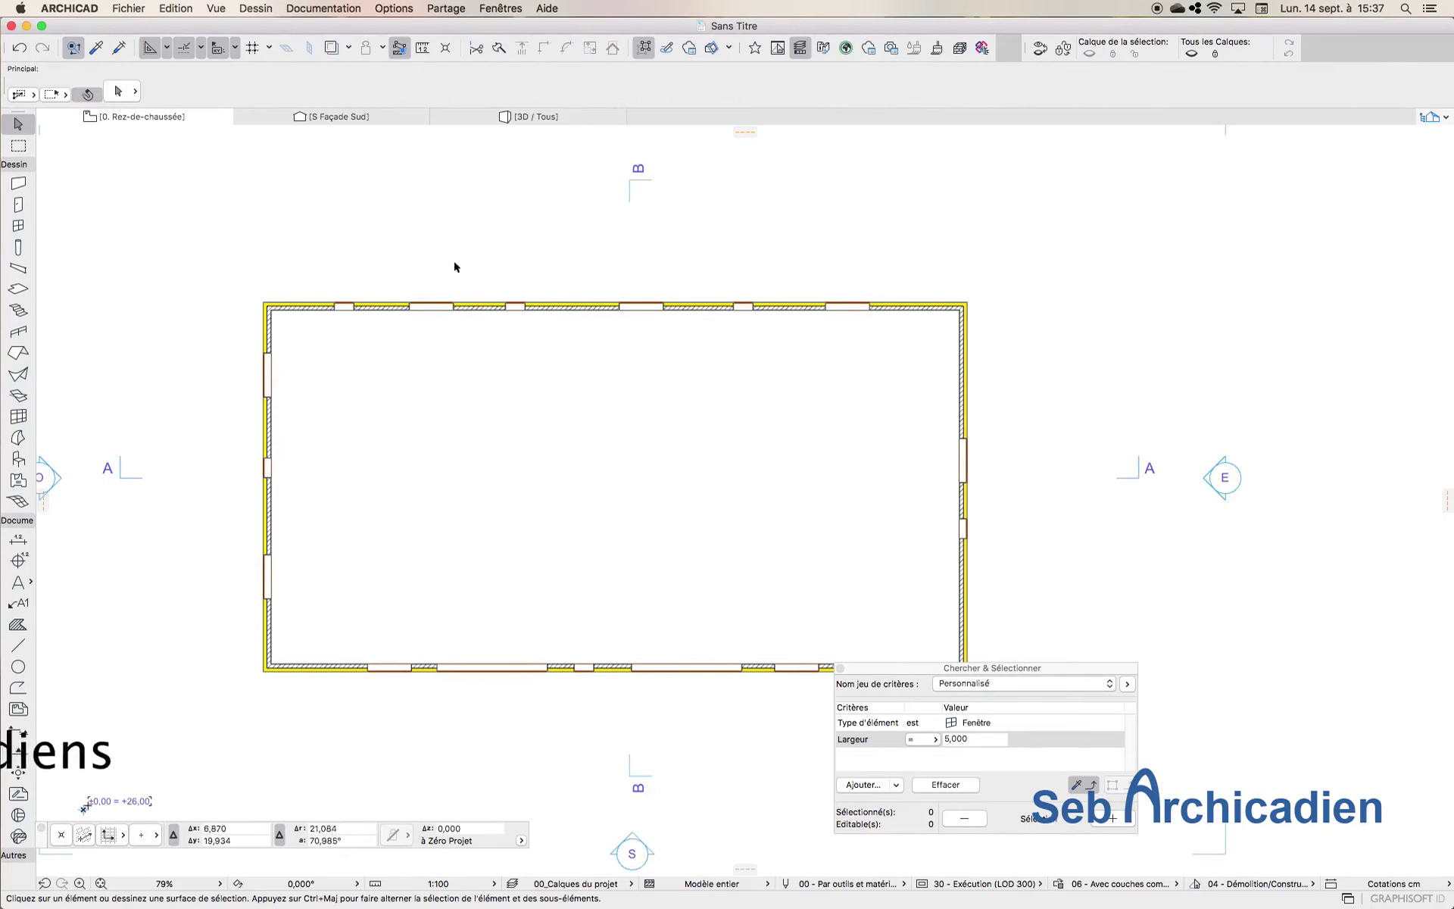
Step: Open the south elevation (Façade Sud) and examine the settings of its westernmost window
click(350, 115)
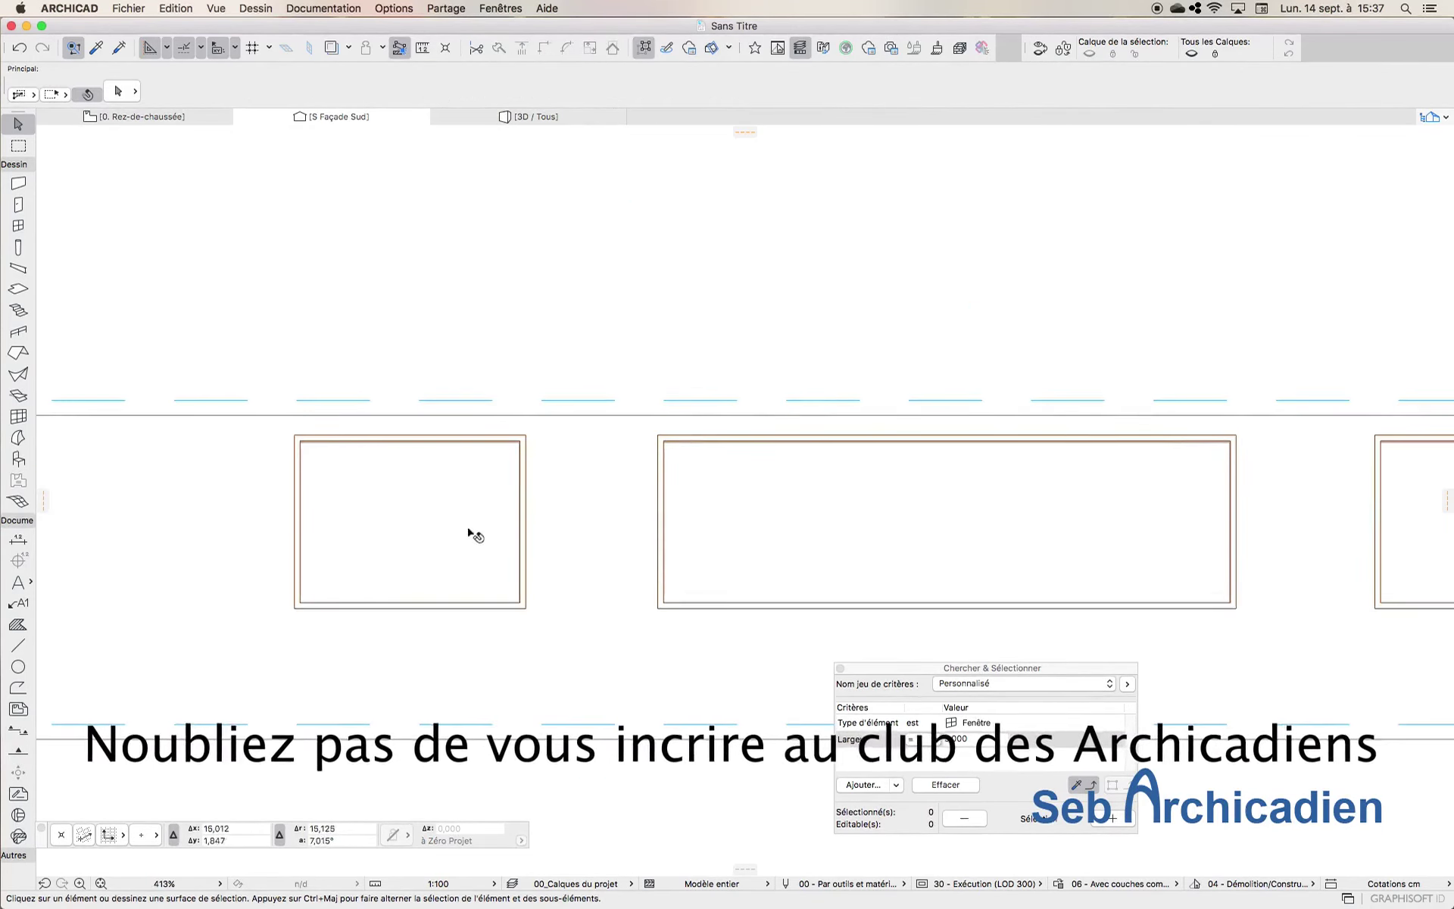
click(392, 510)
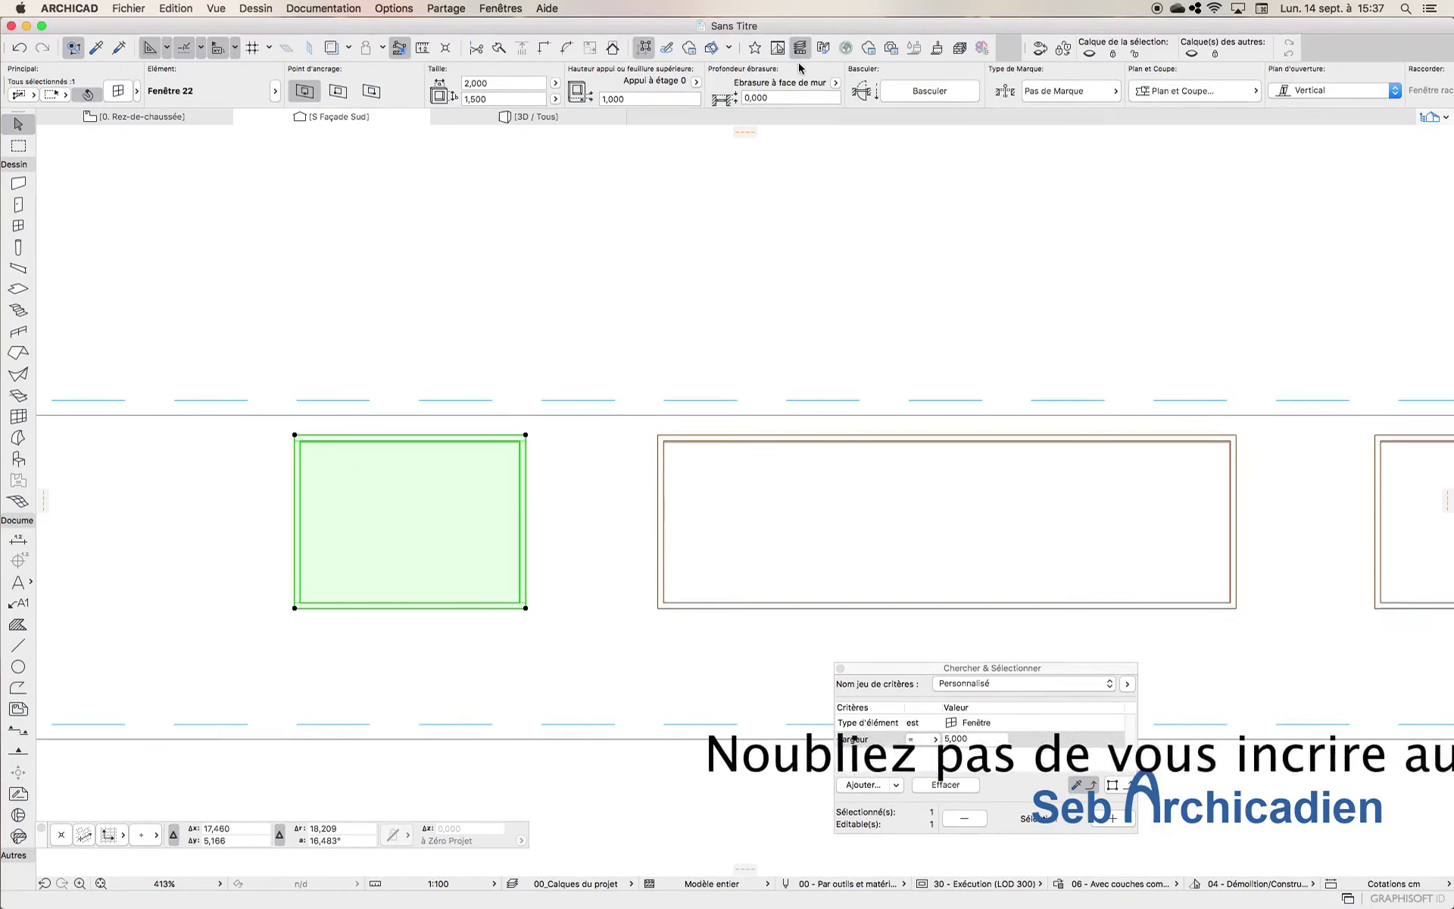
click(575, 512)
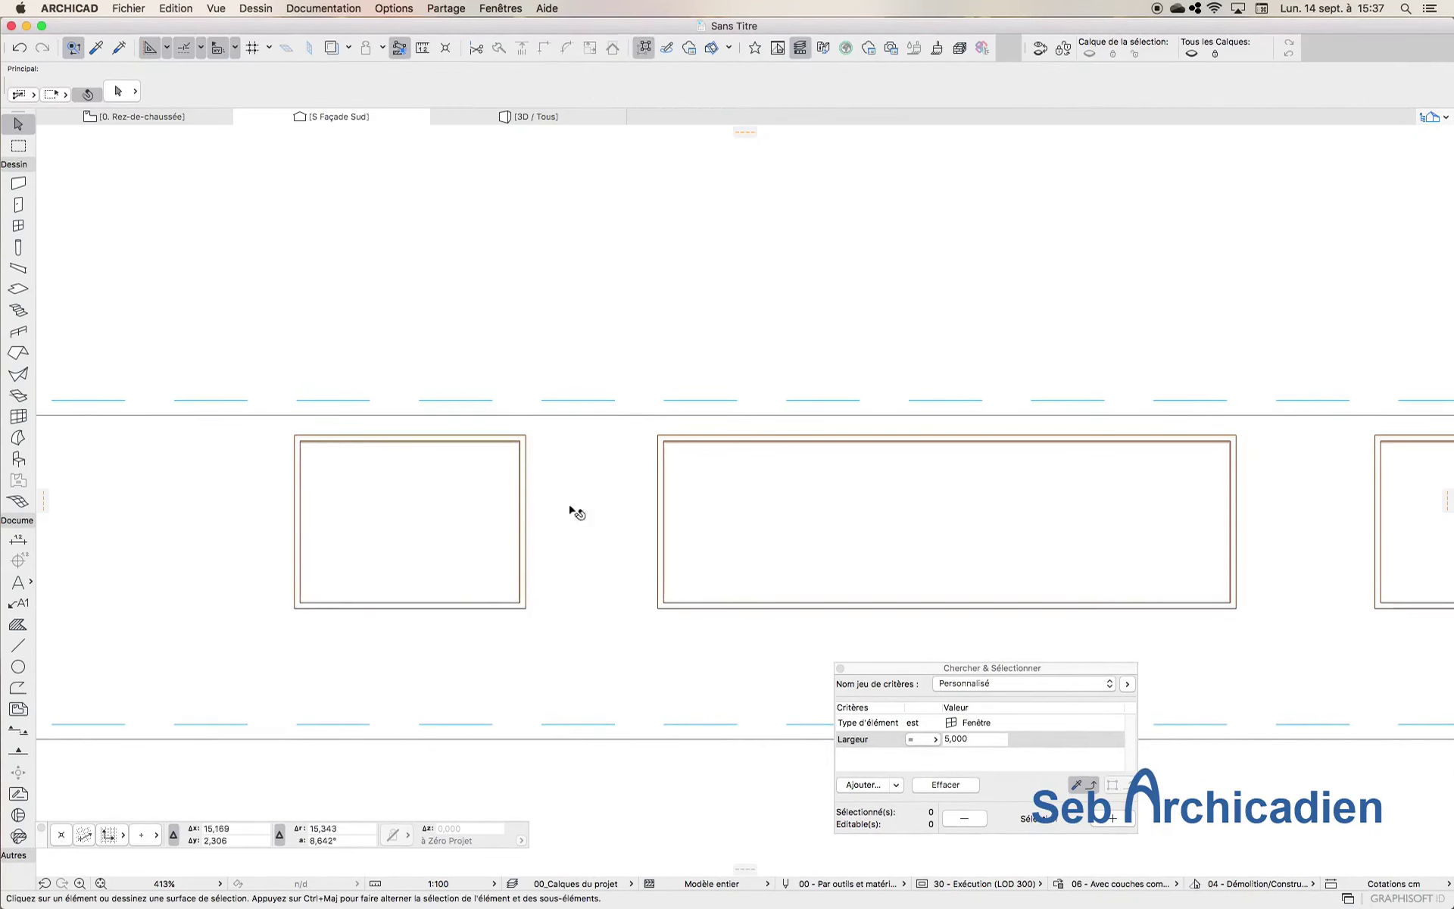
scroll(530, 321, down, 3)
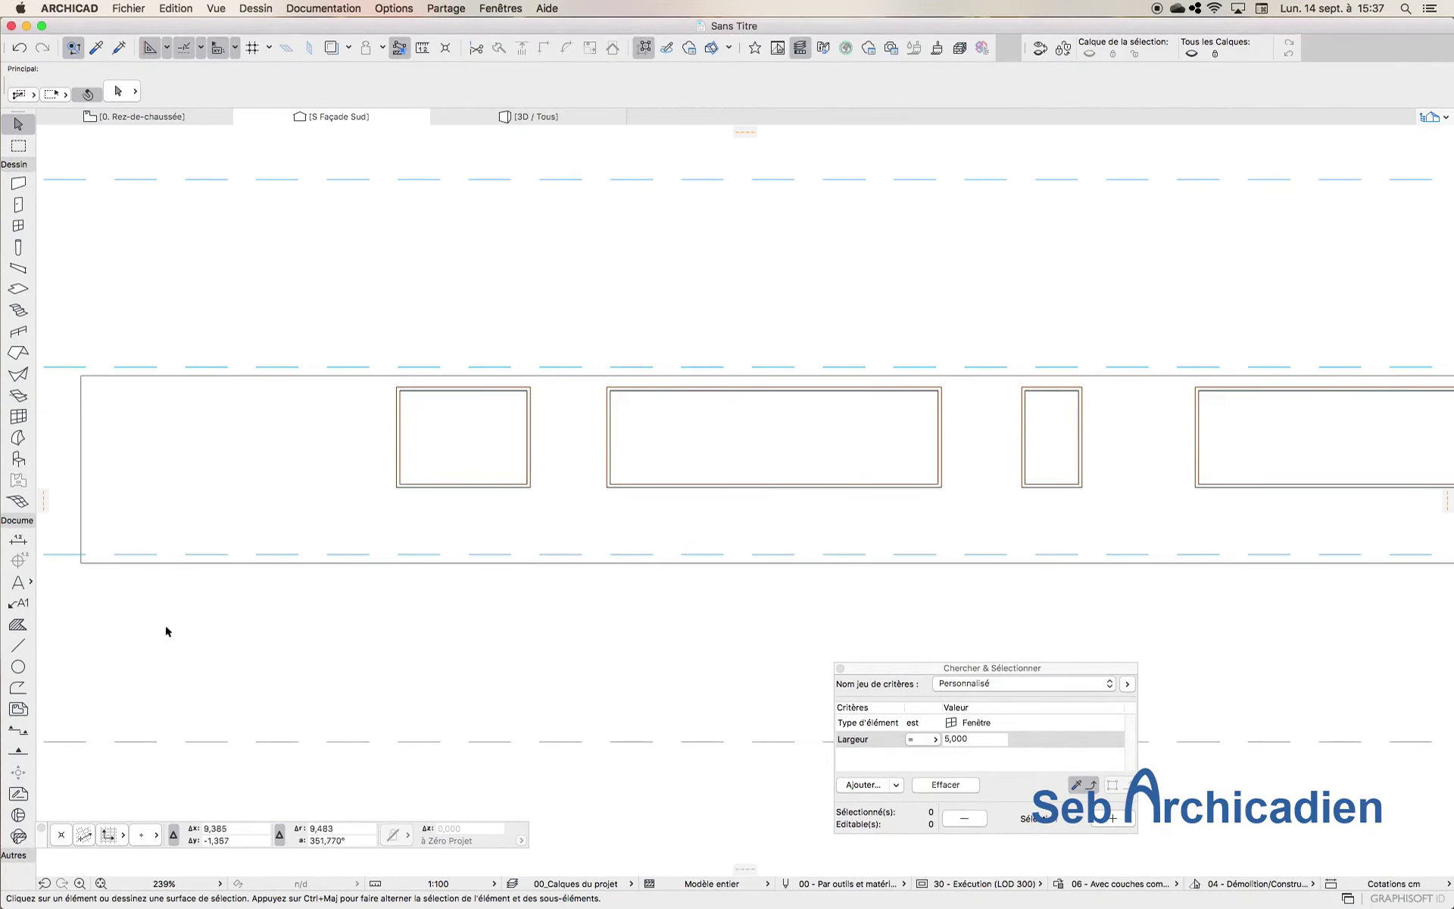
Step: Load the favourite "04 - Dimensions fenêtres sur façade" for the Label tool
click(29, 584)
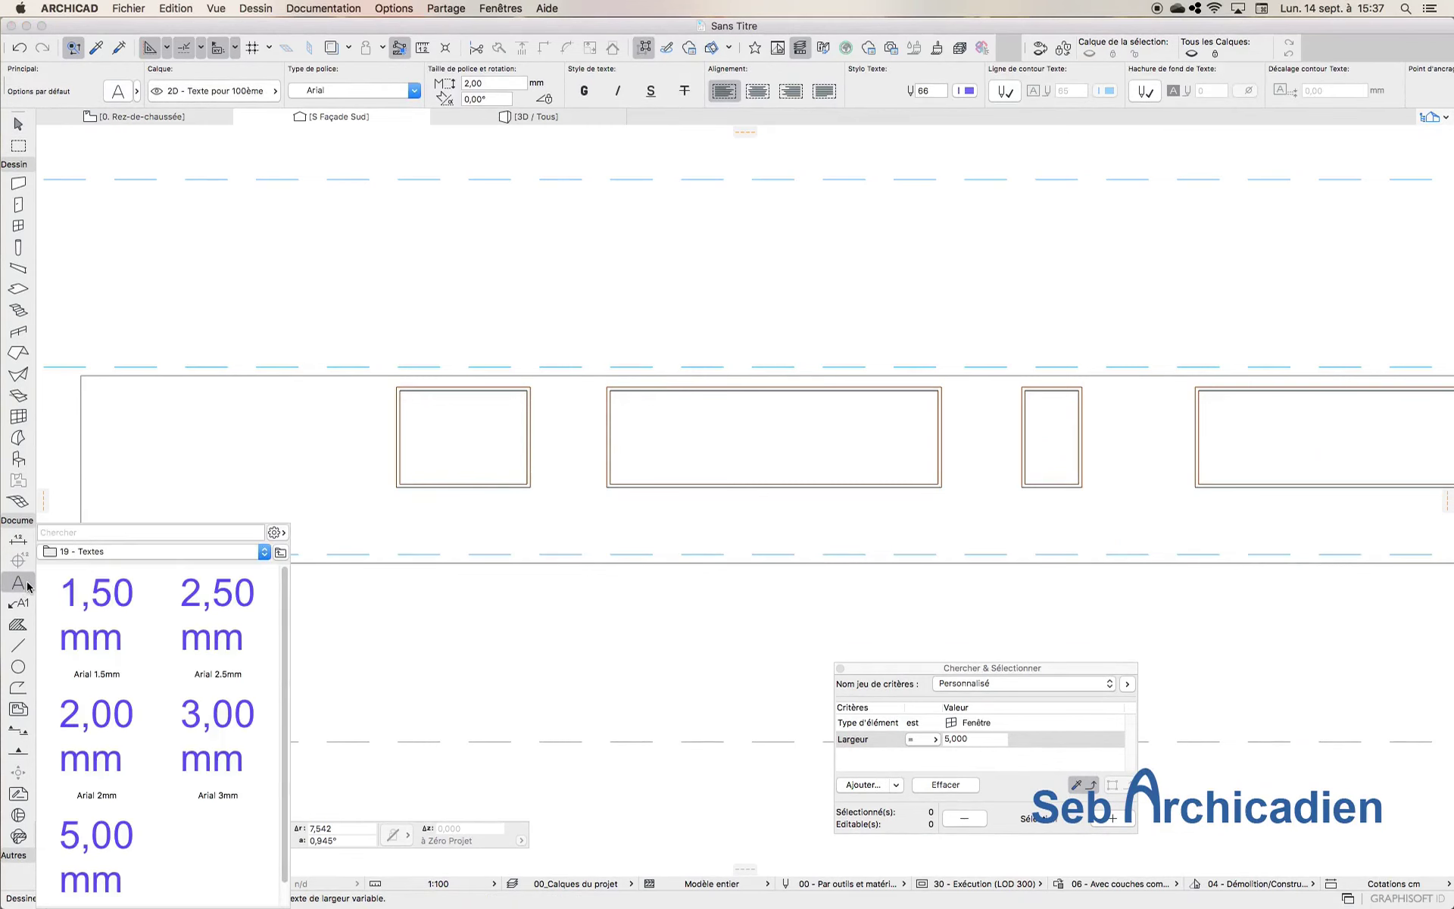
click(22, 606)
click(30, 602)
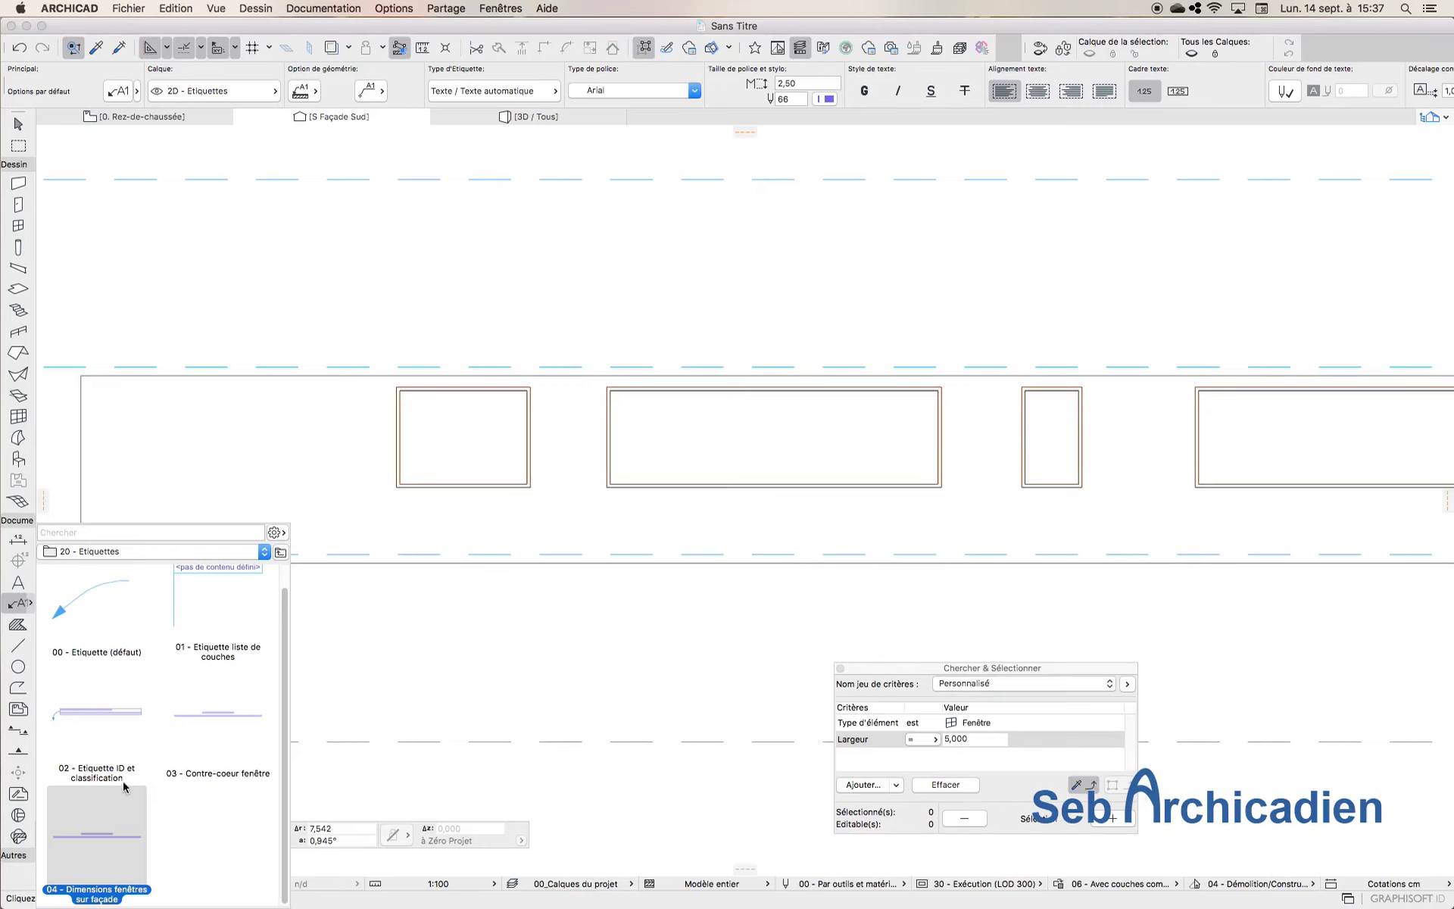
double_click(121, 844)
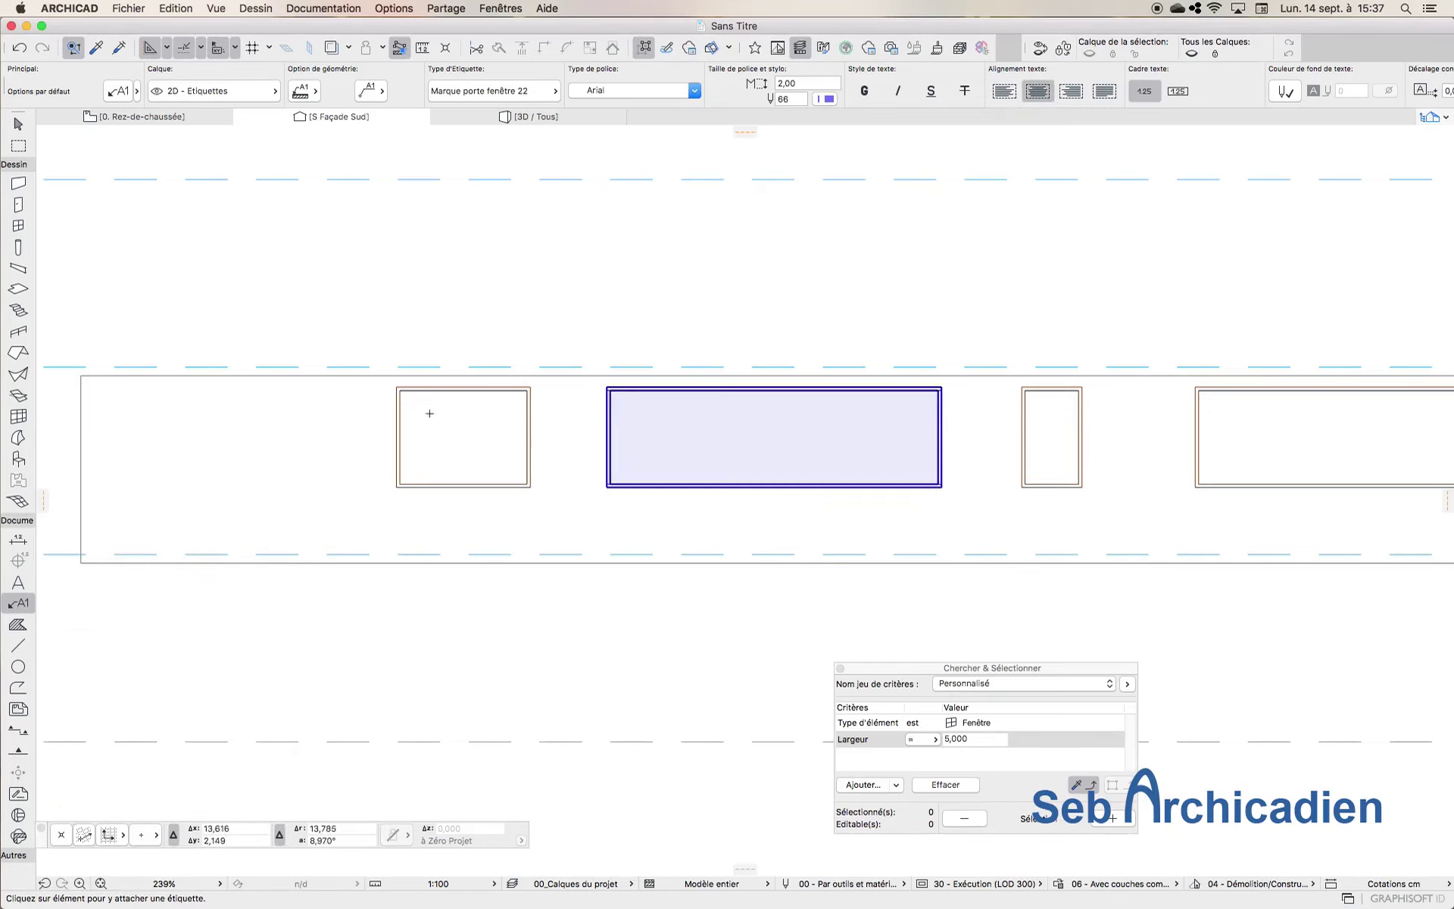
Step: Try a dimensions label on the westernmost window of the elevation and undo it
scroll(447, 457, up, 2)
scroll(449, 455, up, 1)
click(496, 432)
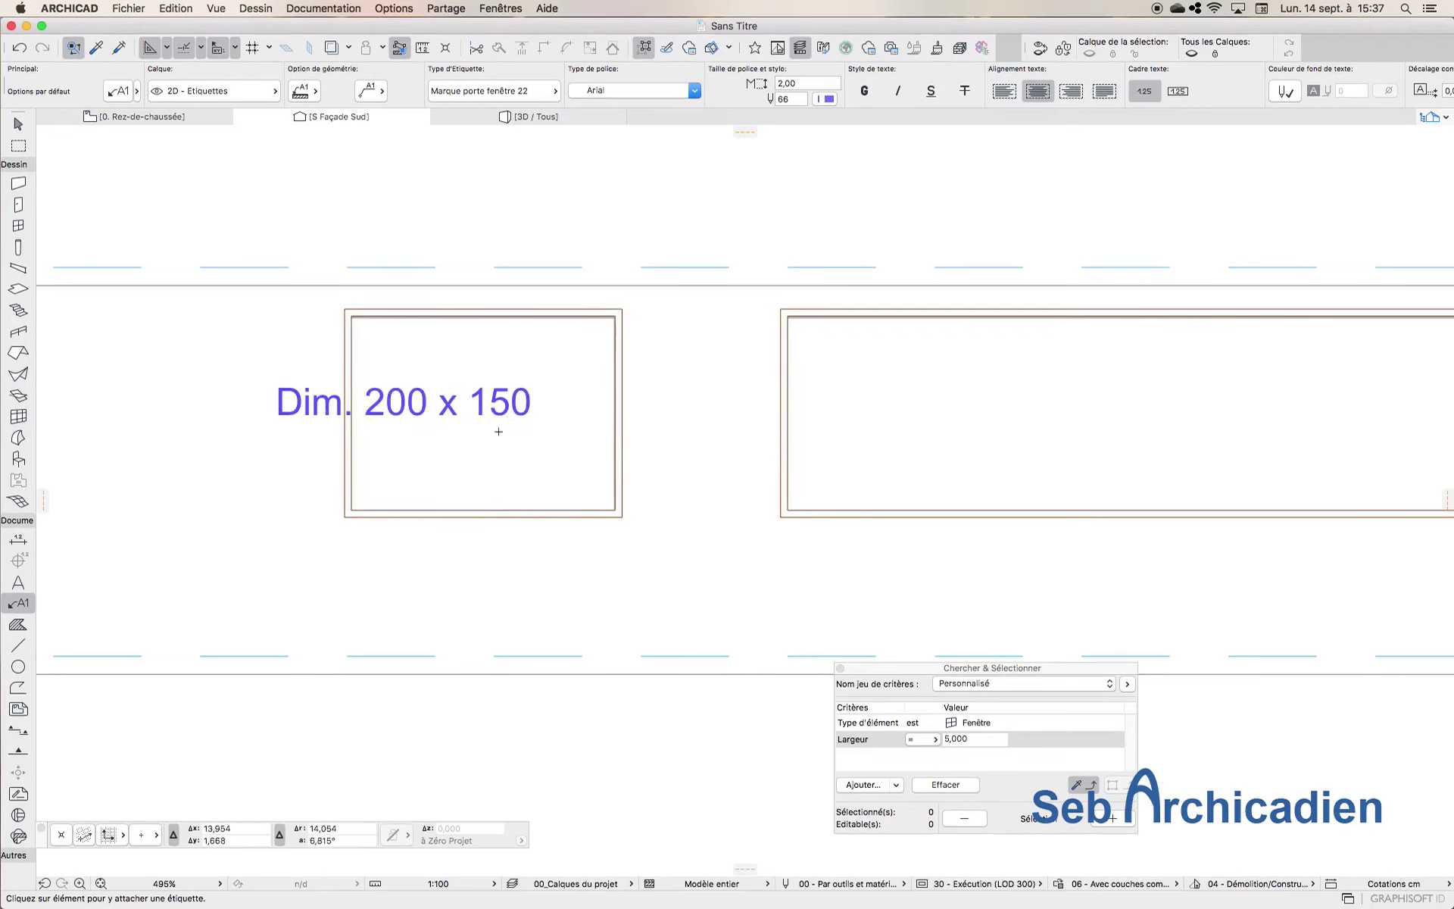
scroll(474, 498, down, 2)
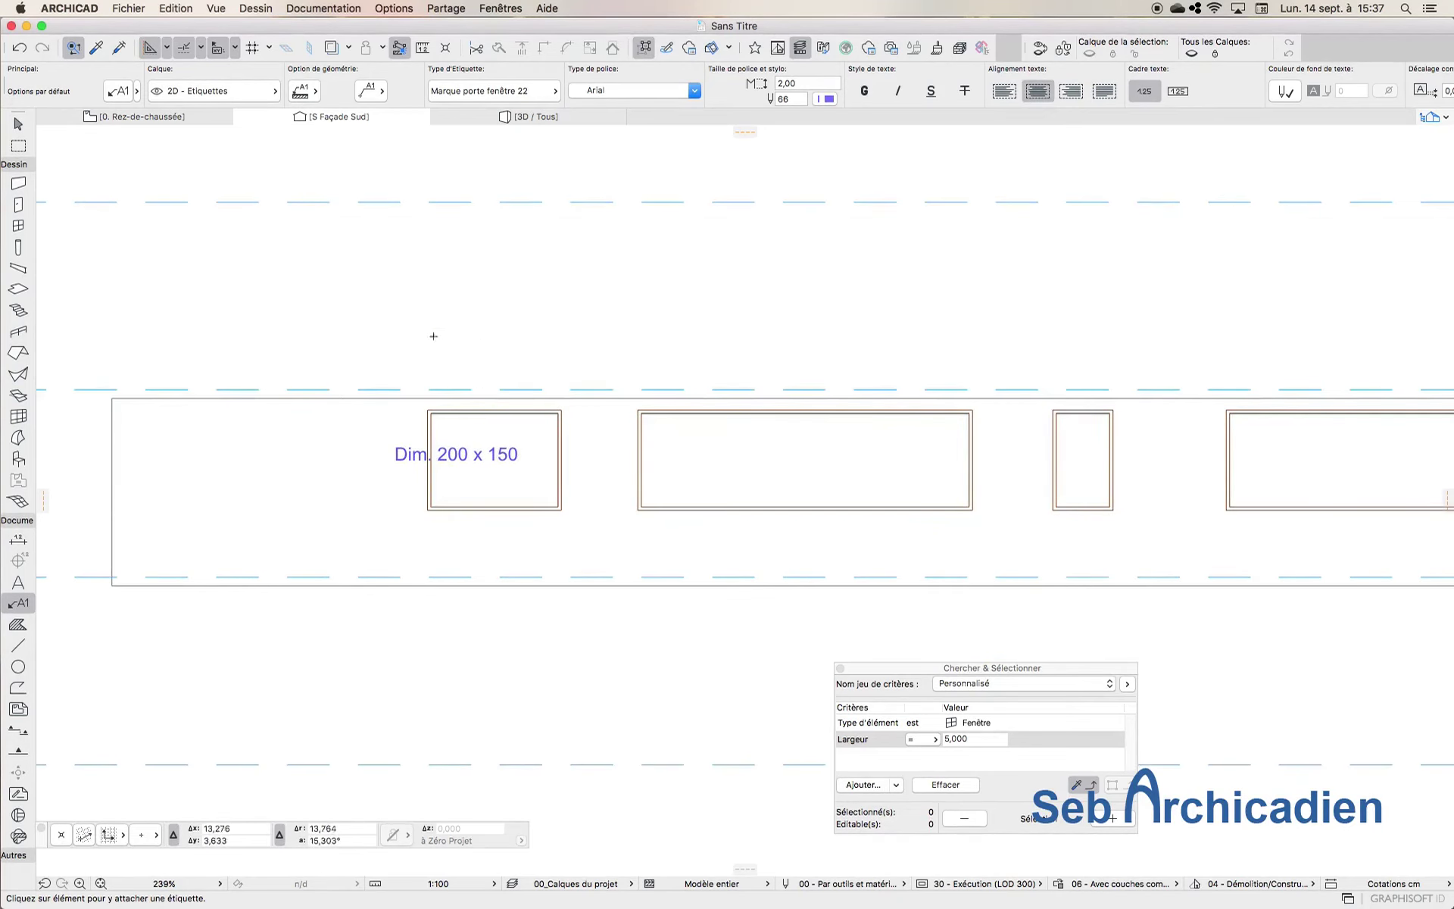
scroll(468, 460, up, 3)
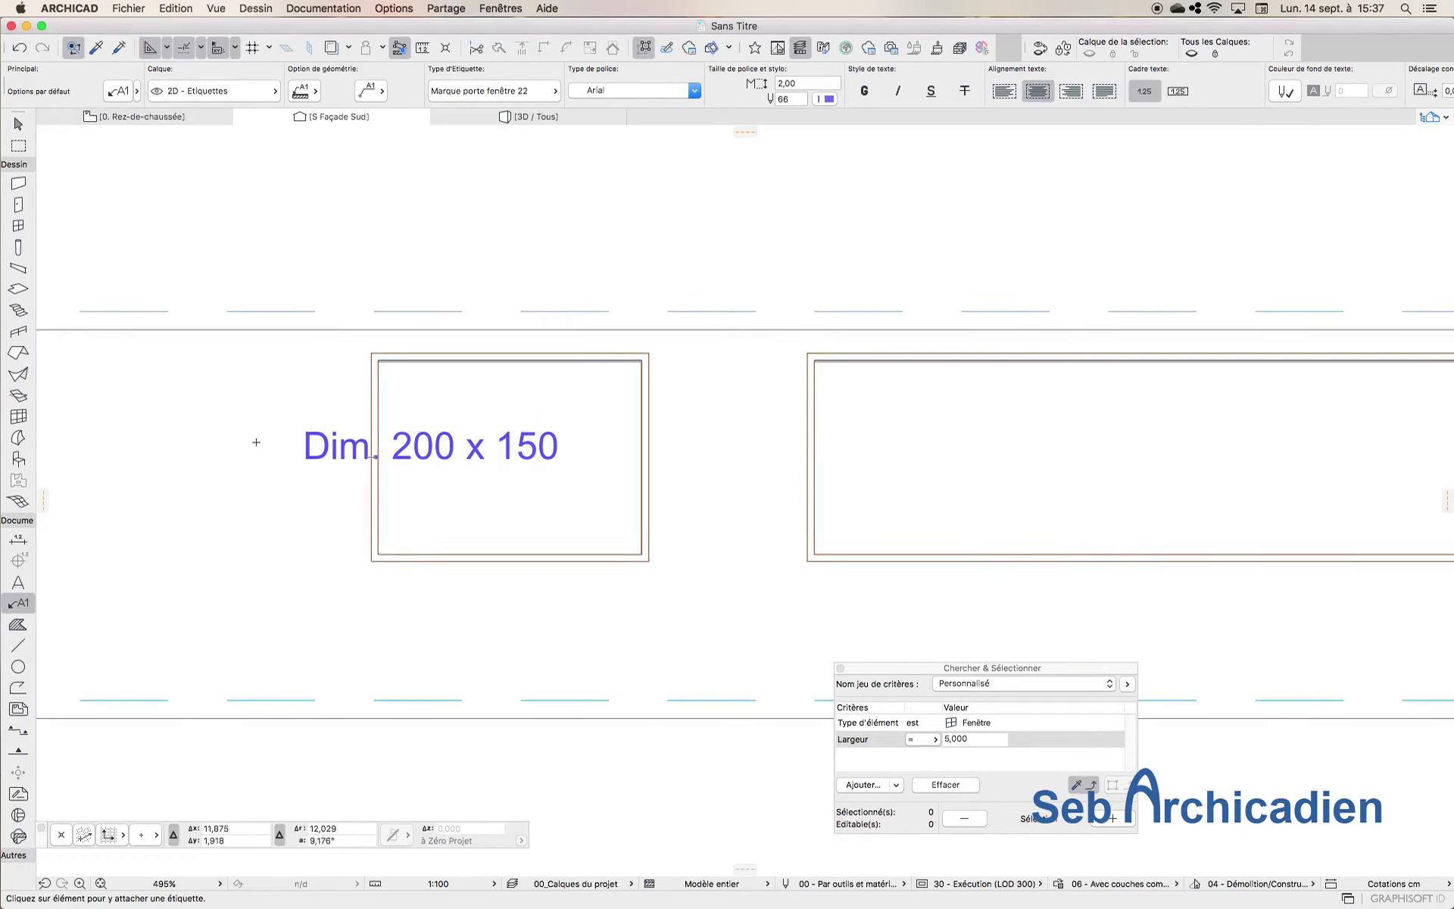
key(super+z)
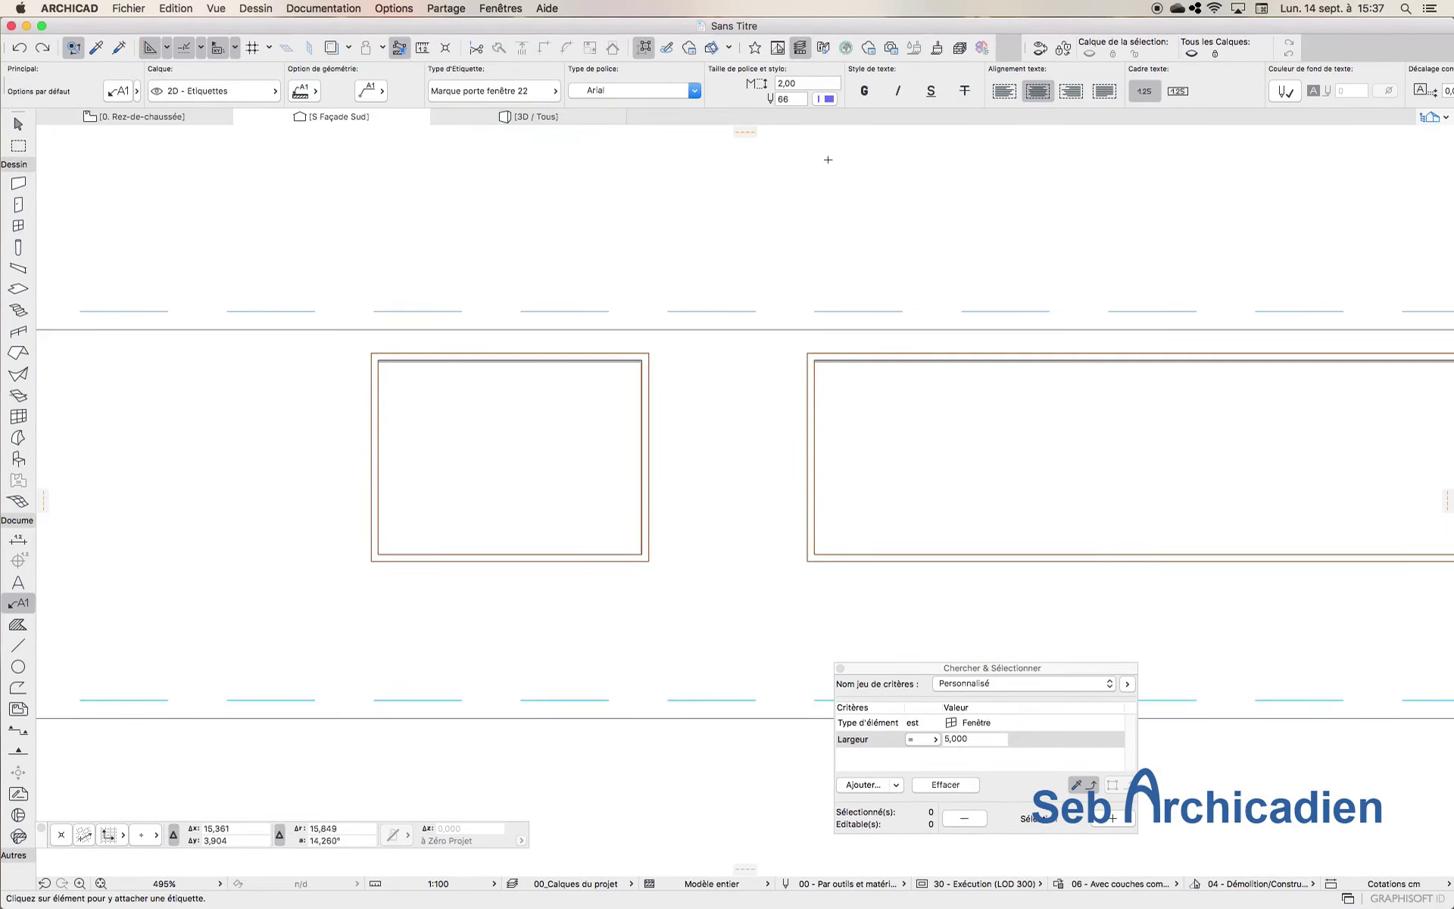
Step: In the default label content configuration, disable Afficher dimensions d'unité and enable Afficher ID
click(121, 93)
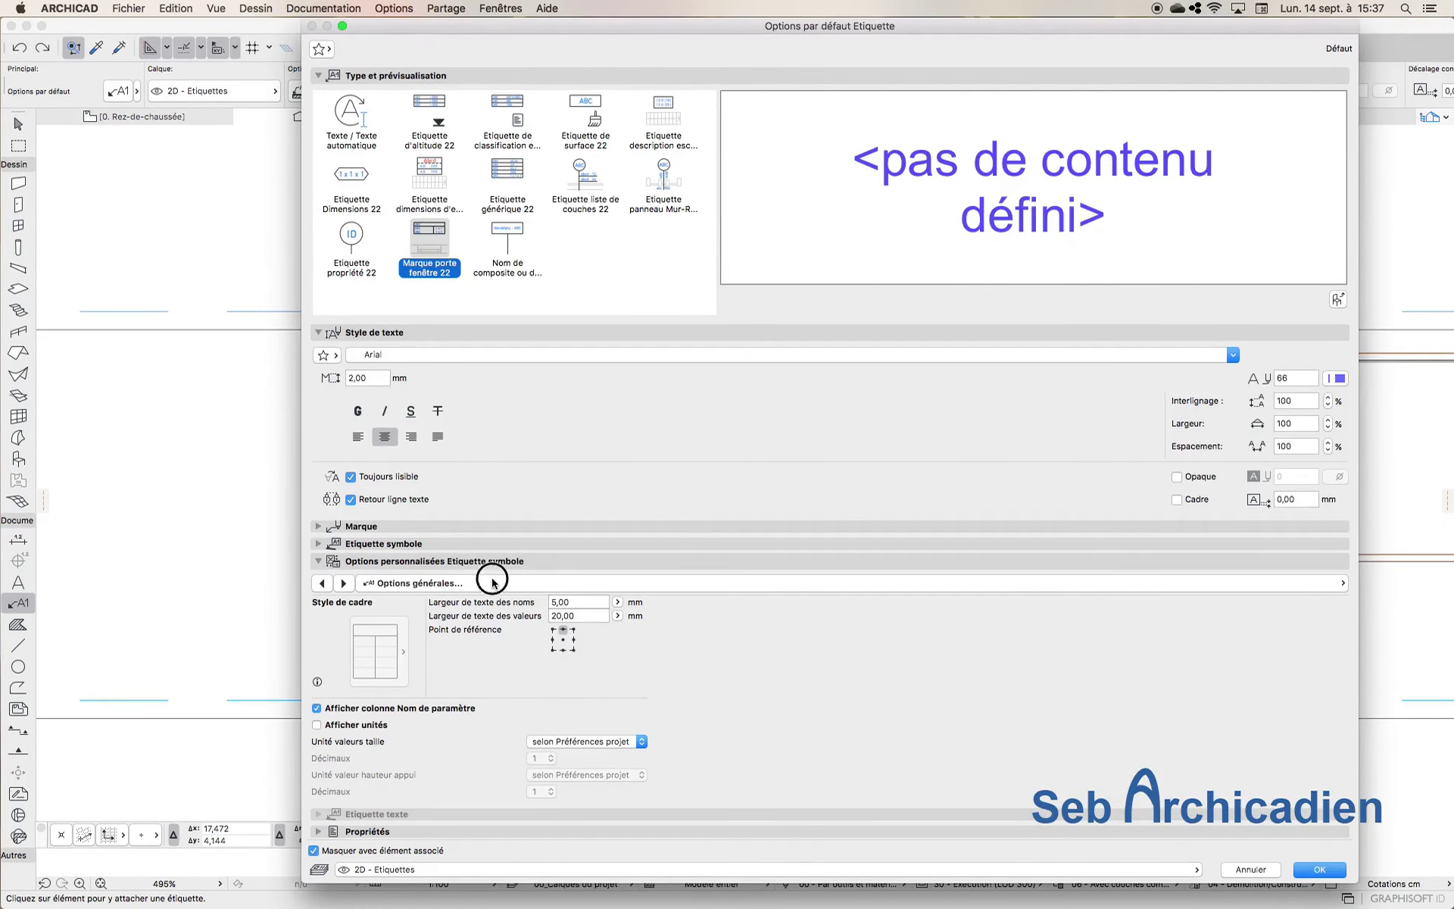
click(491, 583)
click(253, 585)
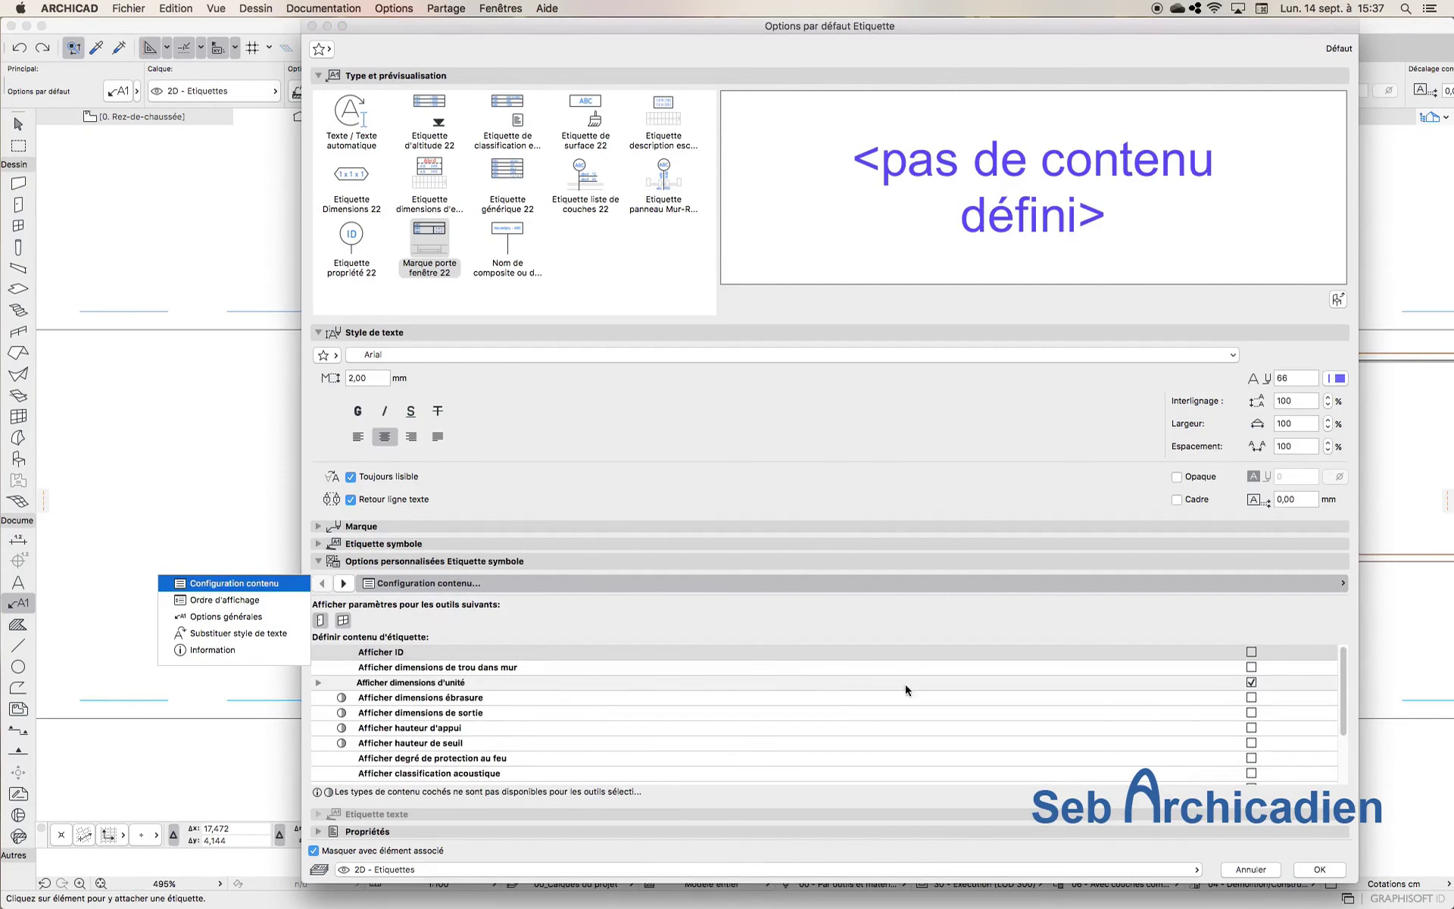
click(1251, 683)
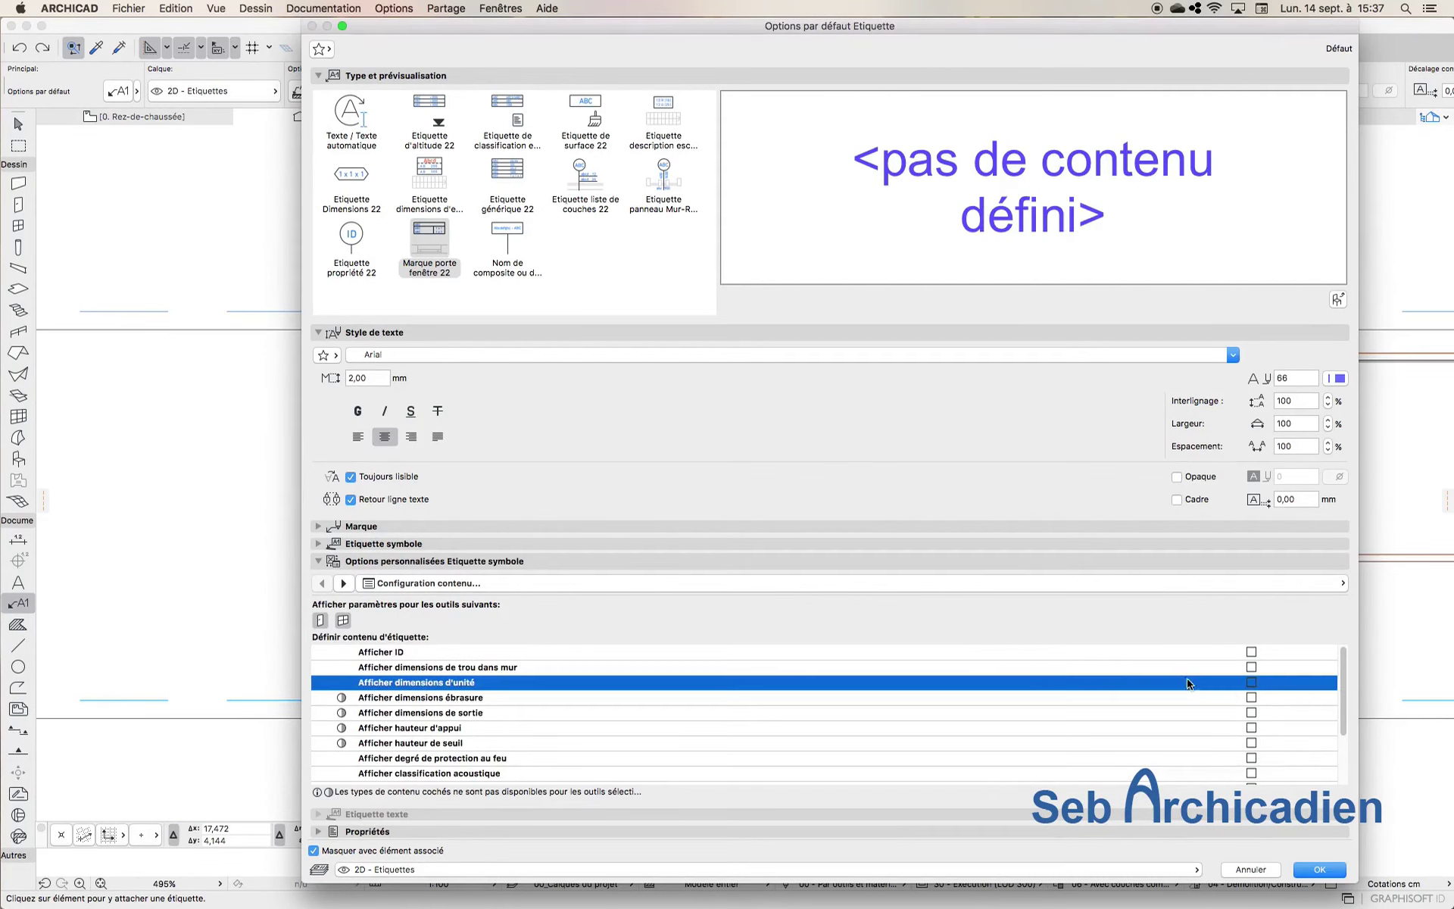
click(1248, 654)
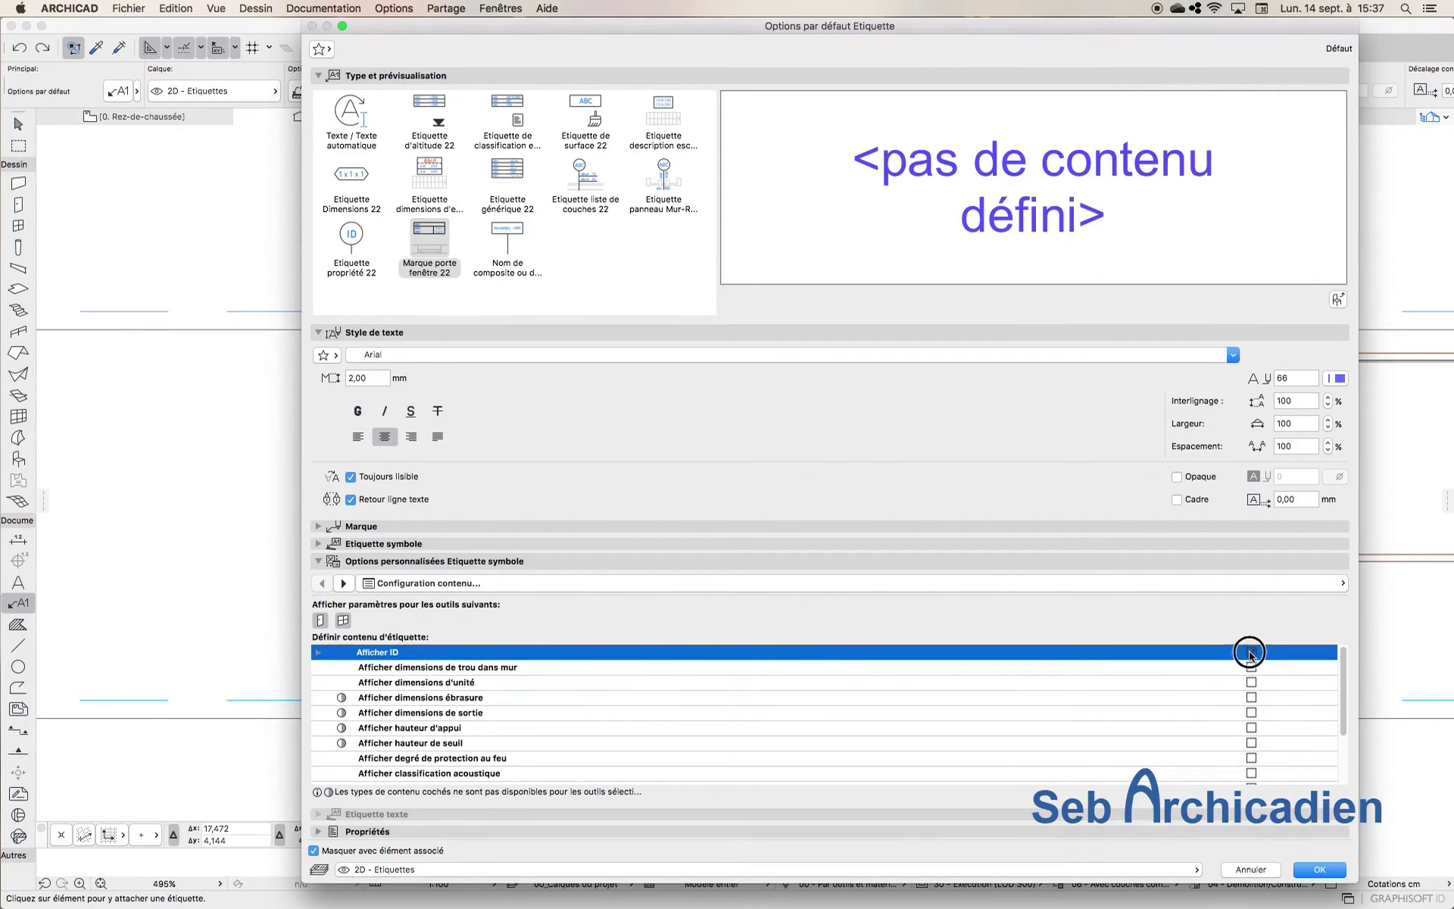
click(1251, 652)
Step: In the label's general options, set the reference point to the upper-left corner and the values text width to 5 mm, and confirm
click(399, 582)
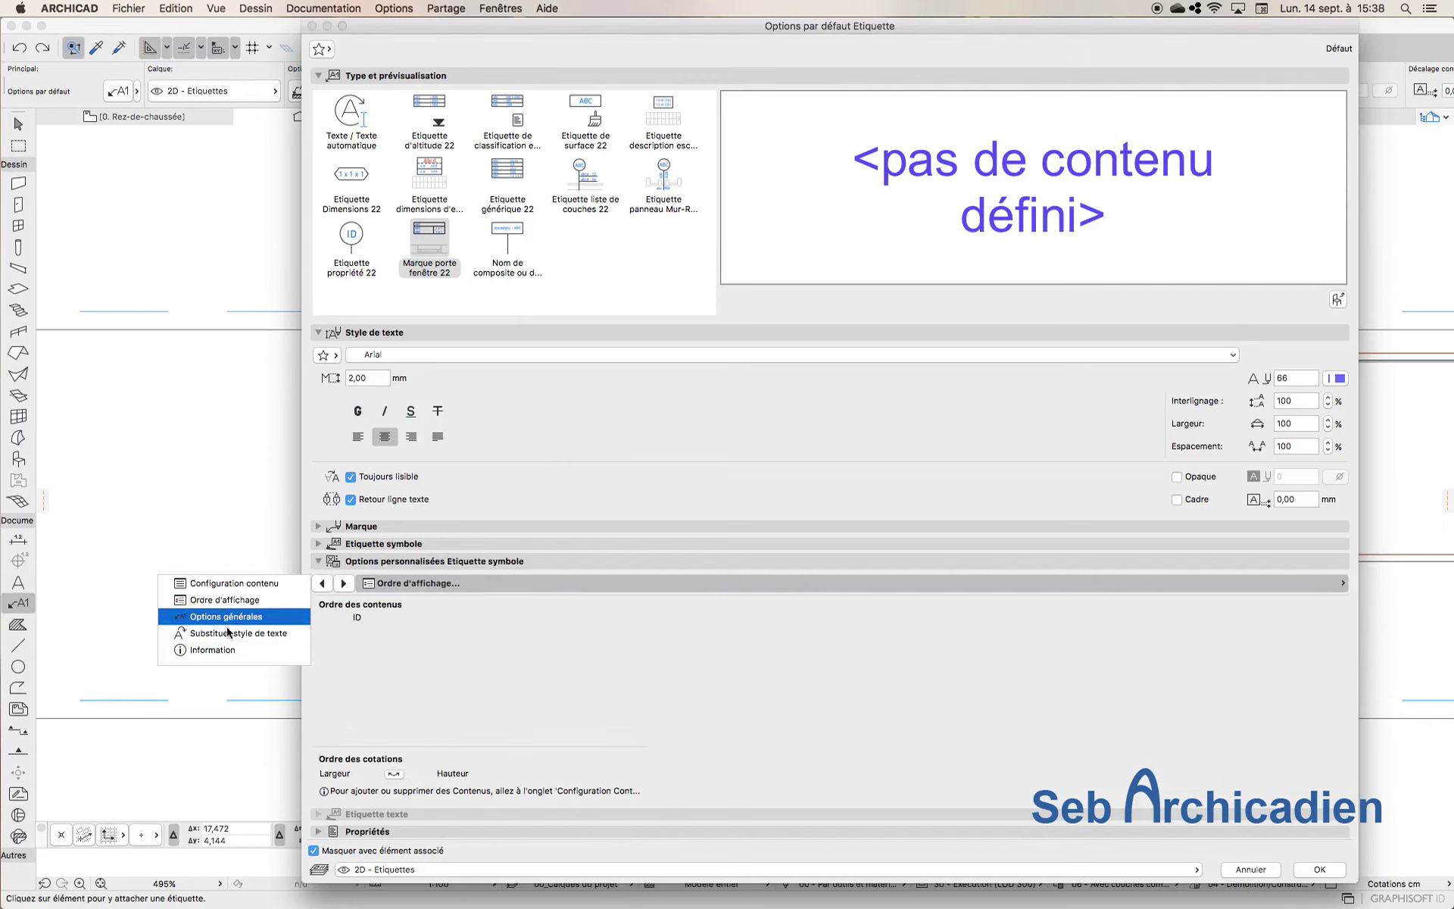
click(227, 616)
click(553, 630)
double_click(573, 616)
text(5)
key(Return)
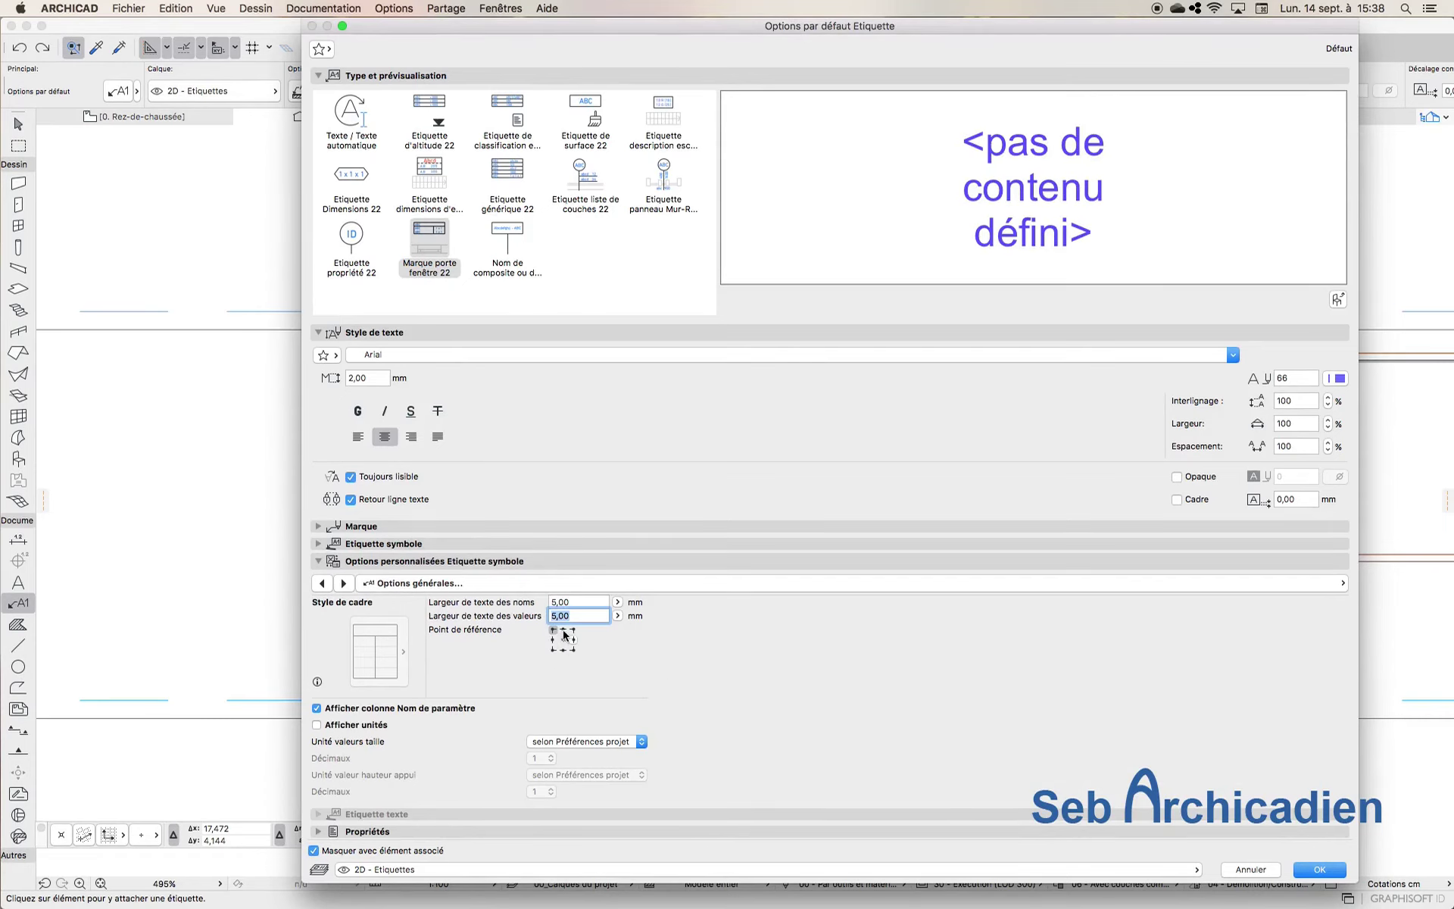
click(1316, 870)
Step: Try the ID label on the westernmost window of the elevation and undo it
click(430, 394)
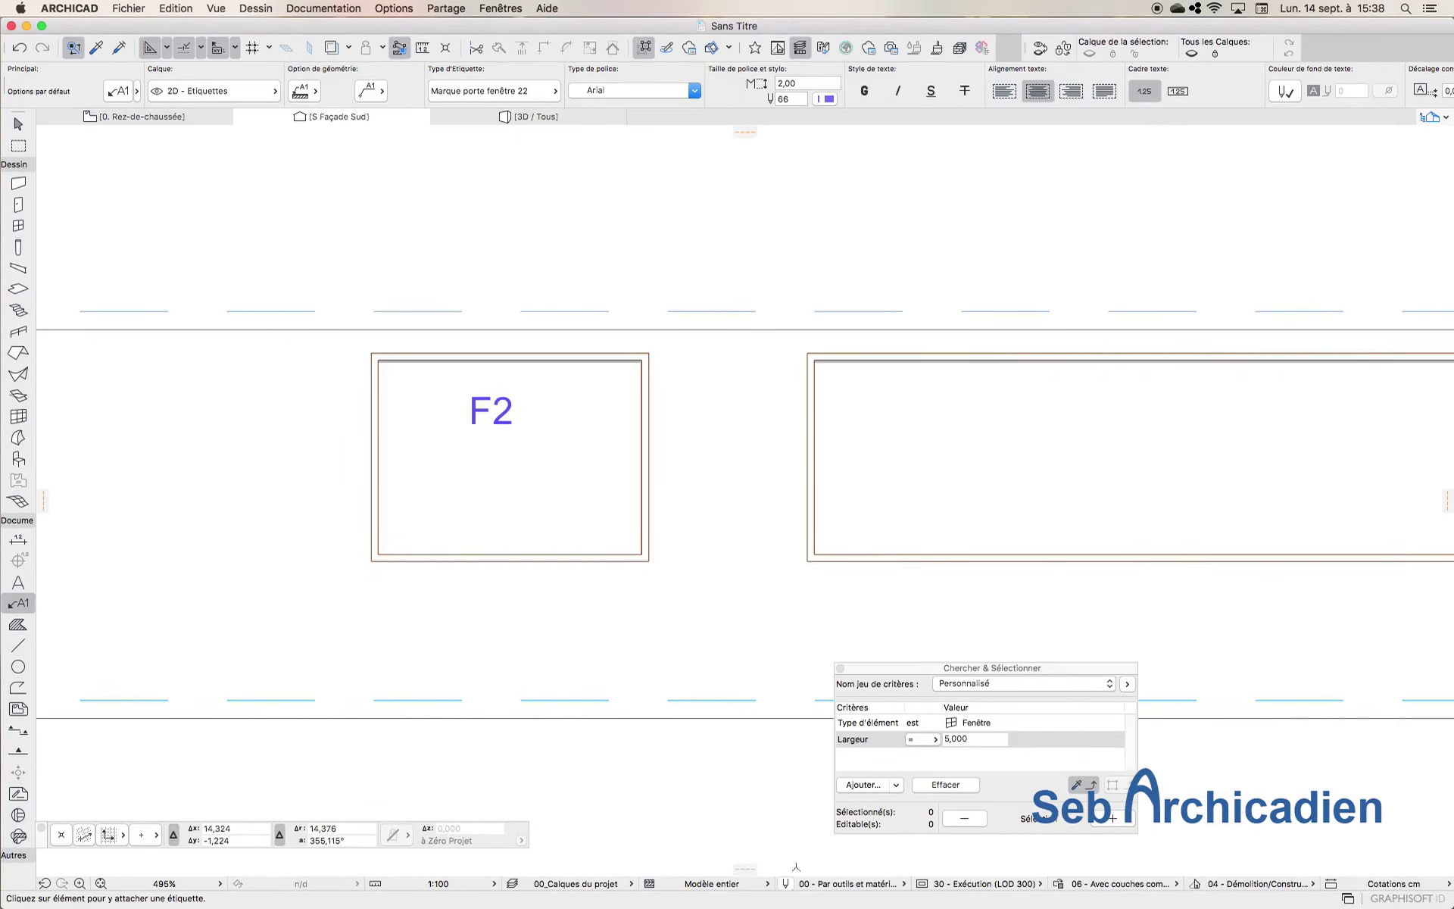
click(18, 124)
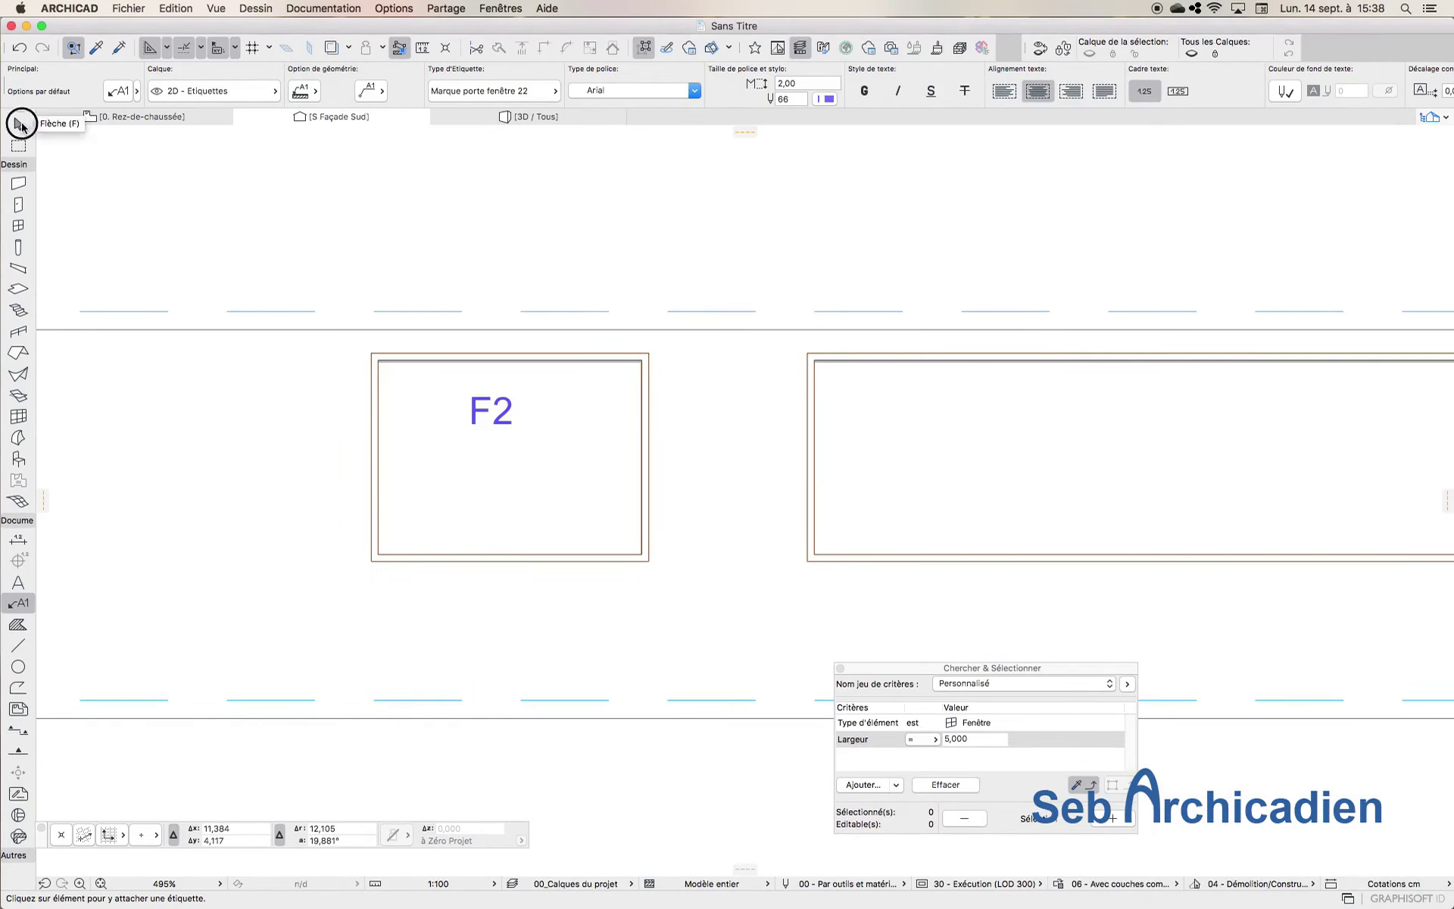
key(super+z)
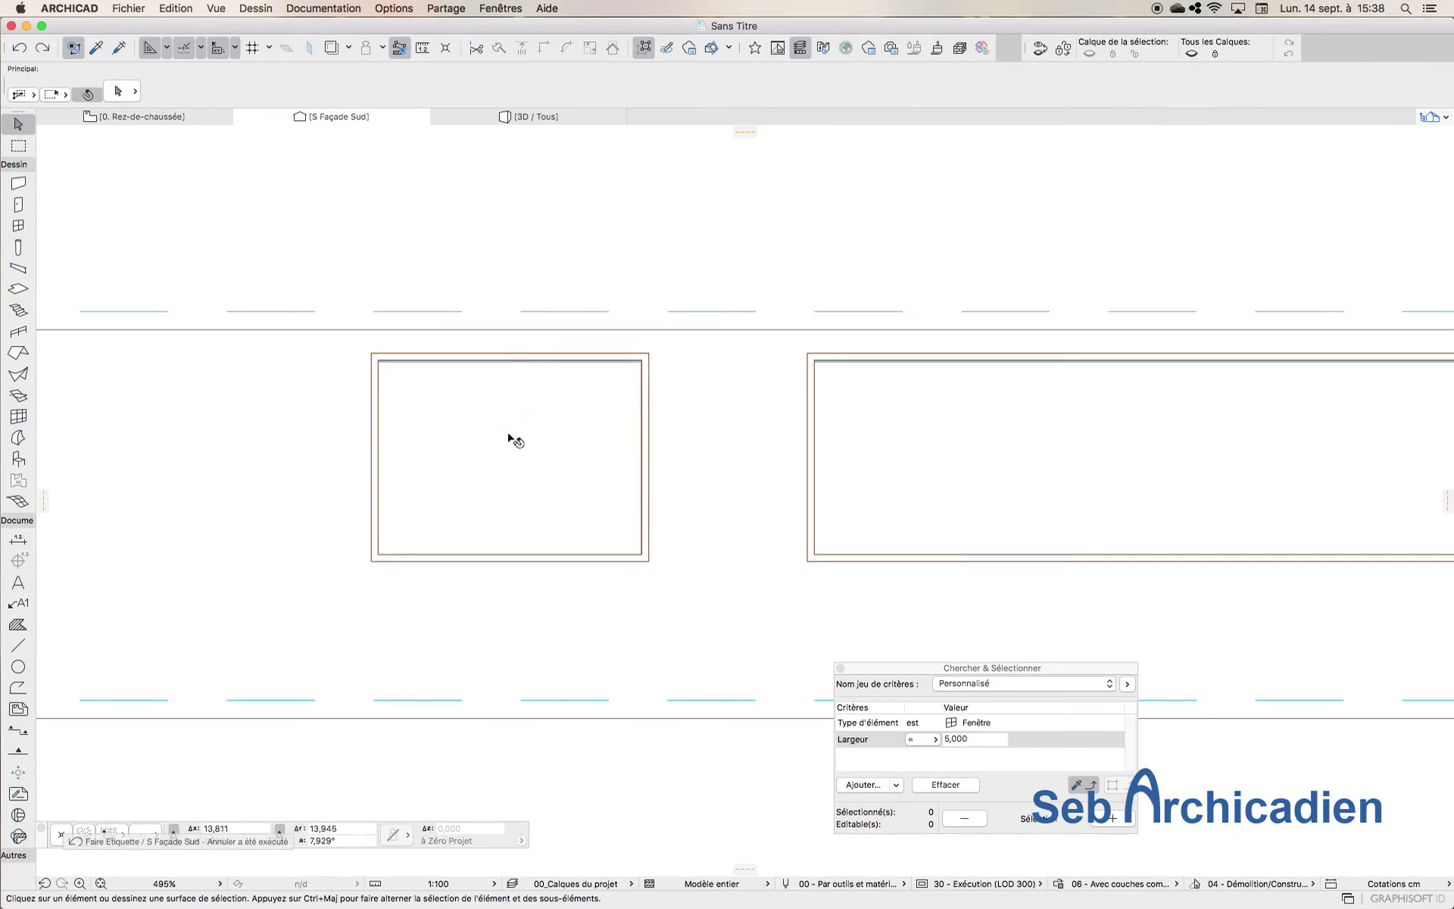
Step: Place an ID label in the upper-left corner of each of the five windows on the south elevation
click(18, 603)
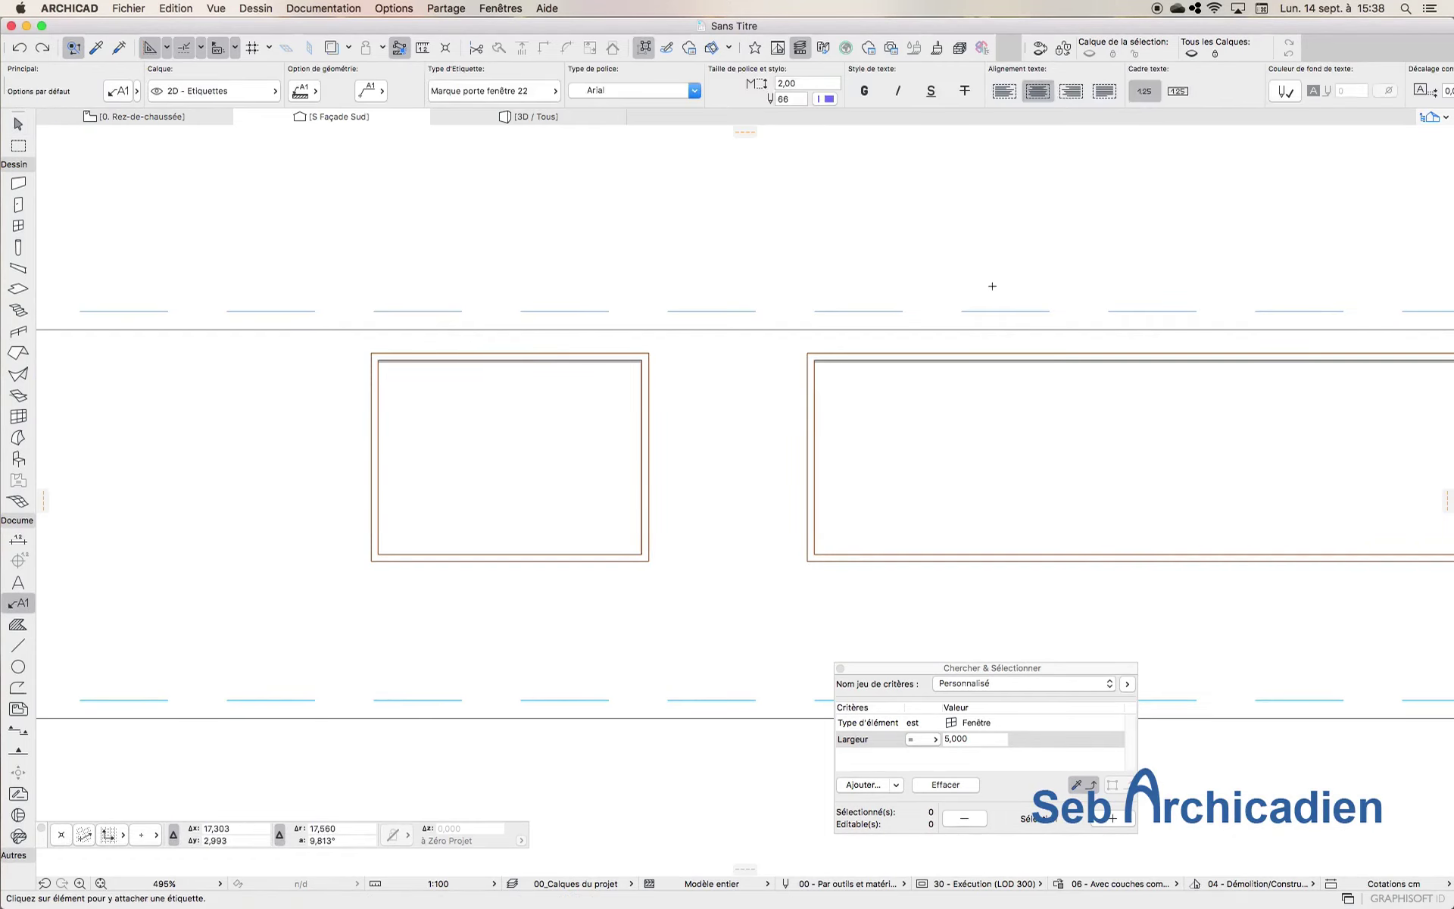
click(380, 368)
click(941, 535)
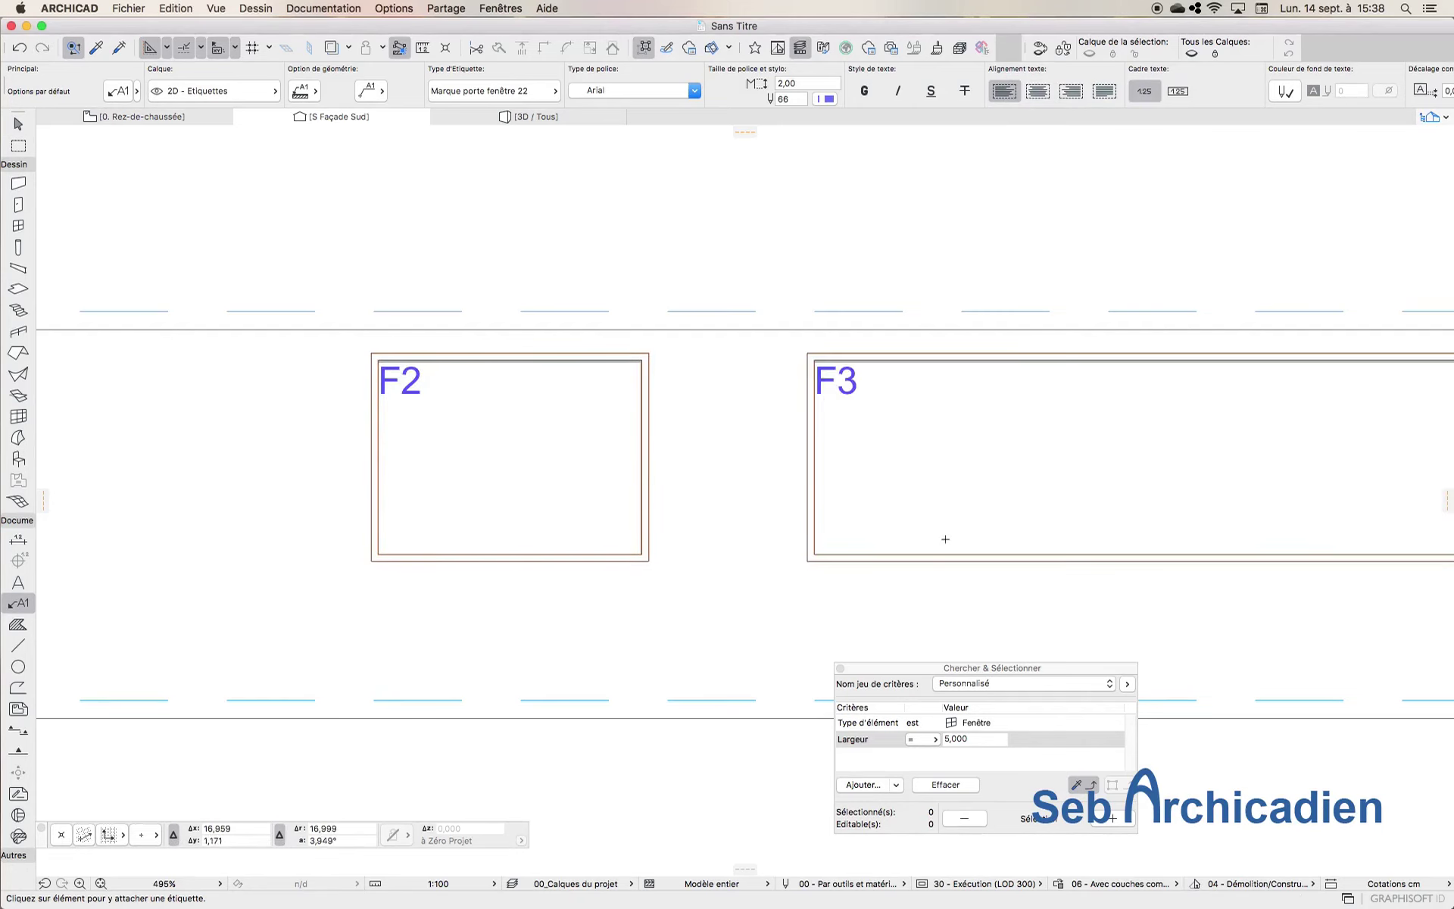
scroll(241, 488, down, 5)
scroll(562, 507, up, 6)
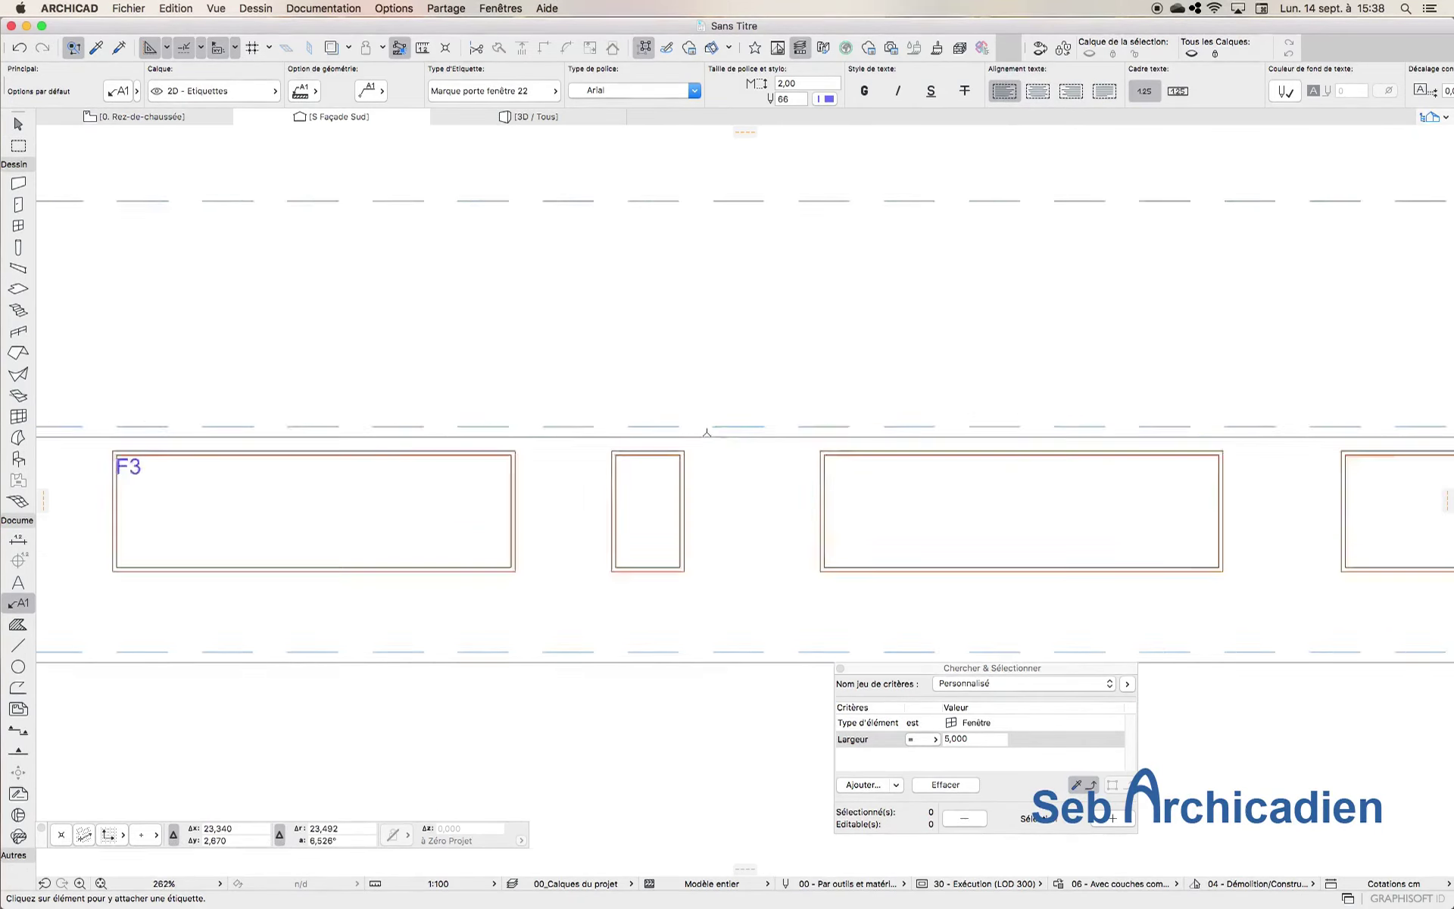
click(562, 507)
scroll(573, 501, down, 8)
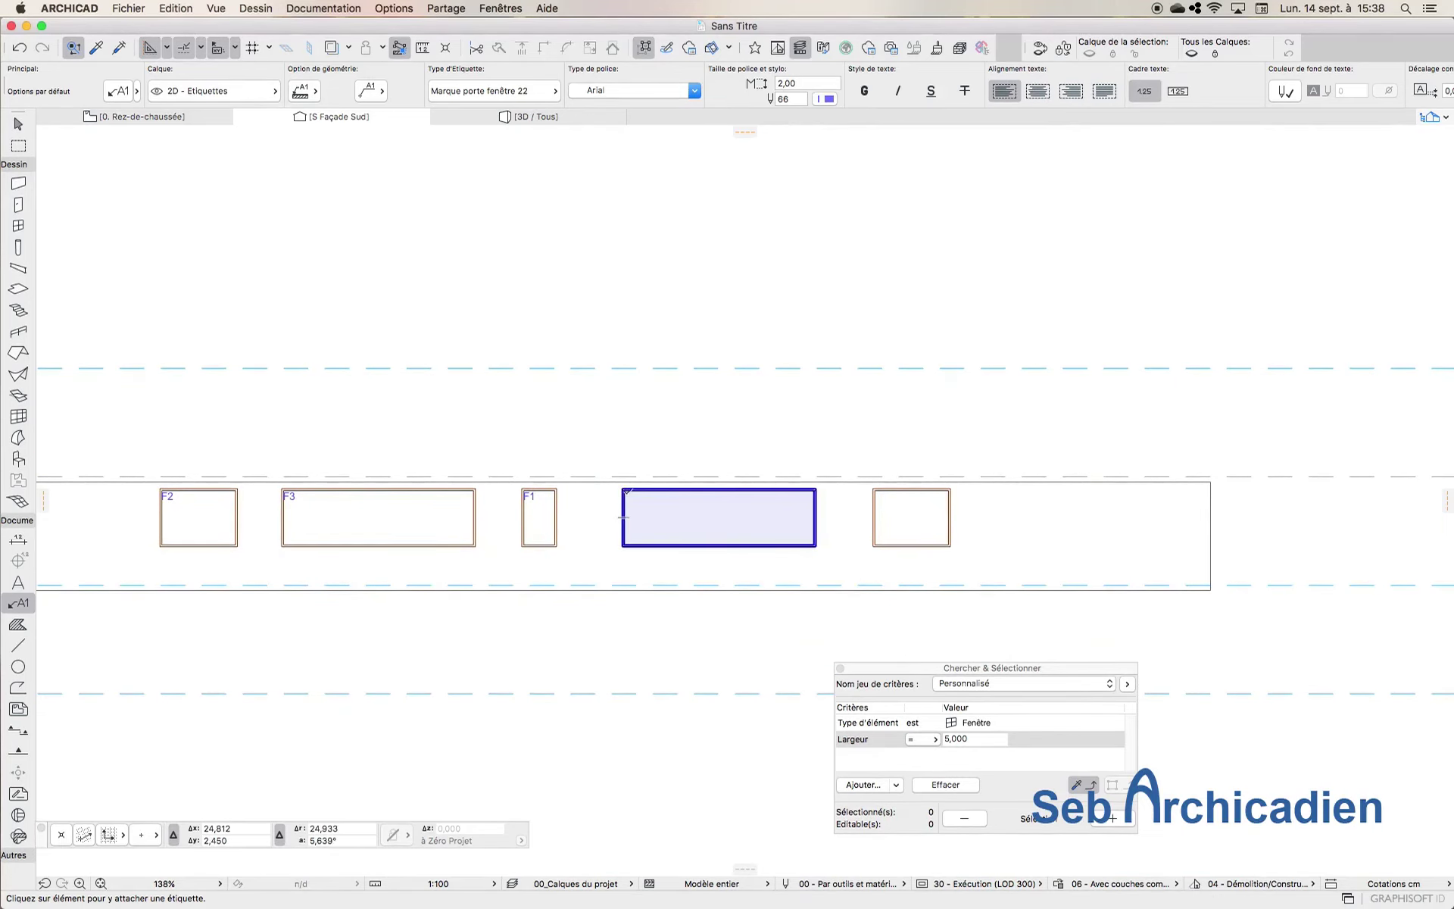
click(628, 494)
scroll(878, 500, up, 2)
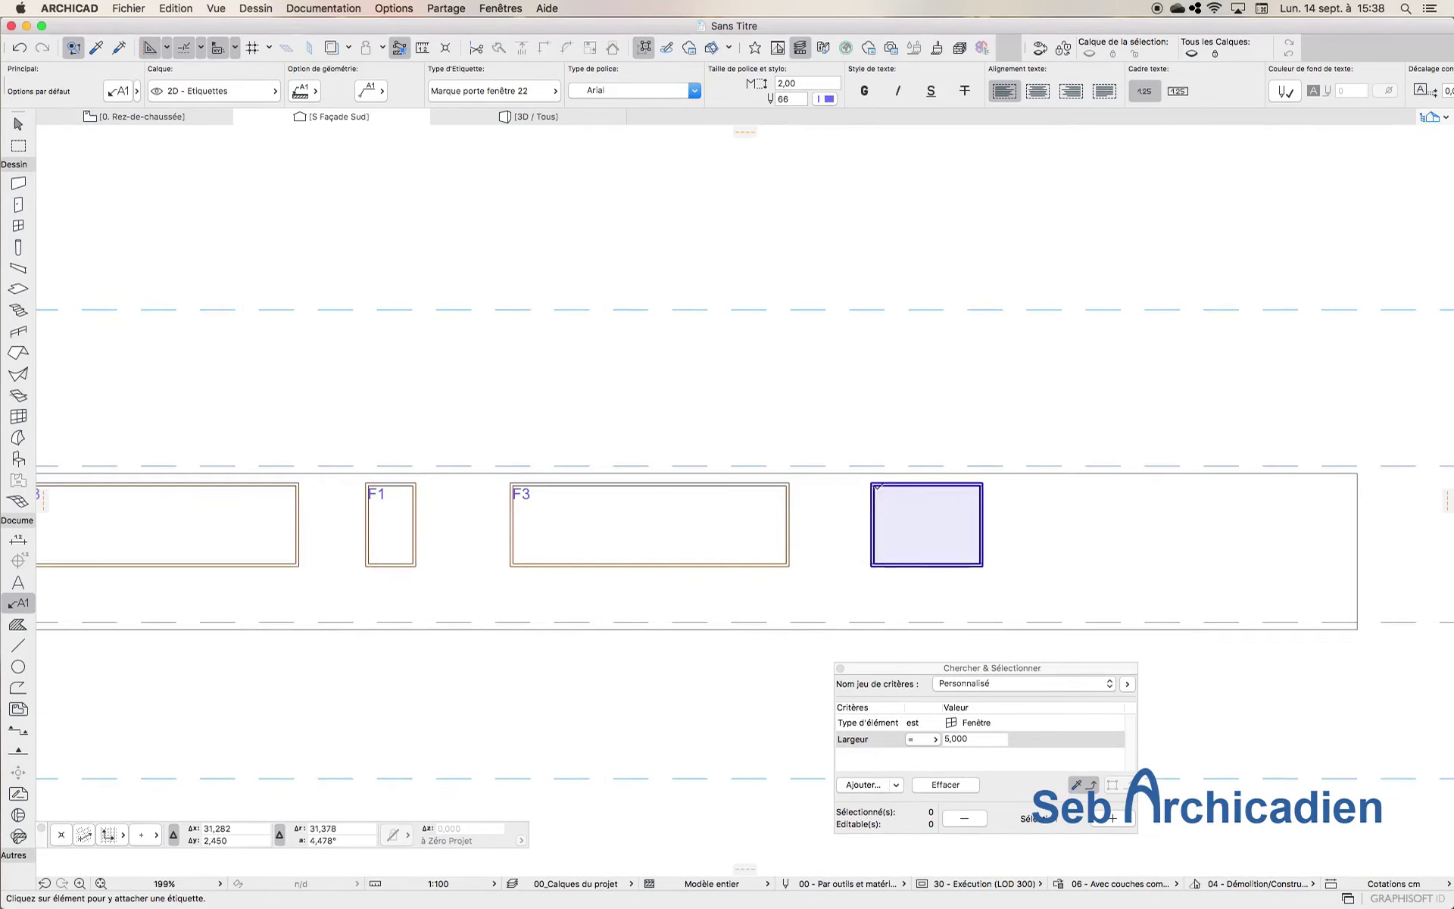
click(875, 488)
scroll(631, 379, down, 3)
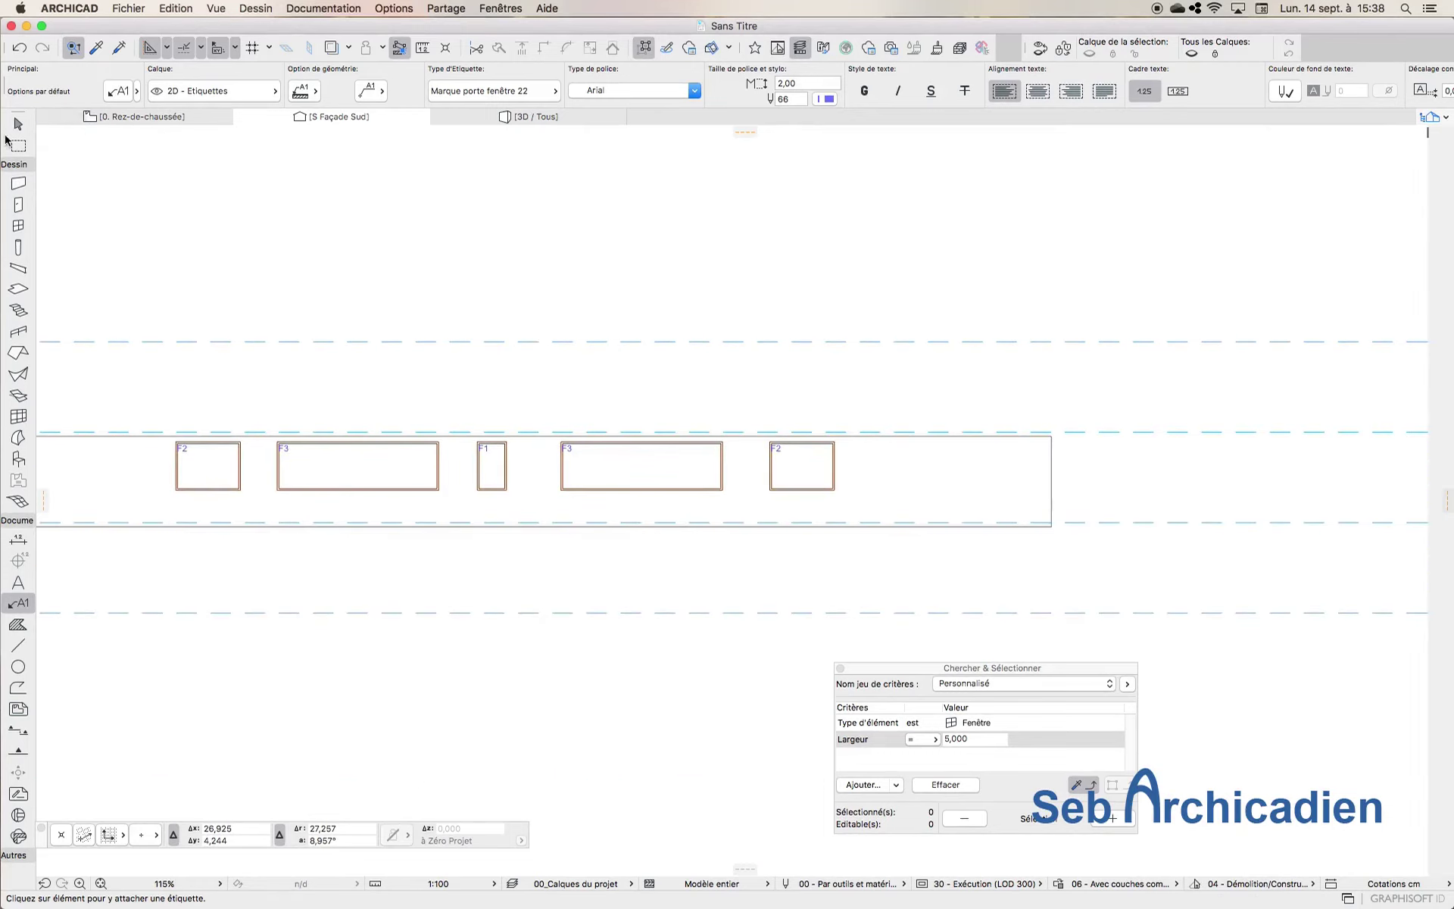
click(12, 135)
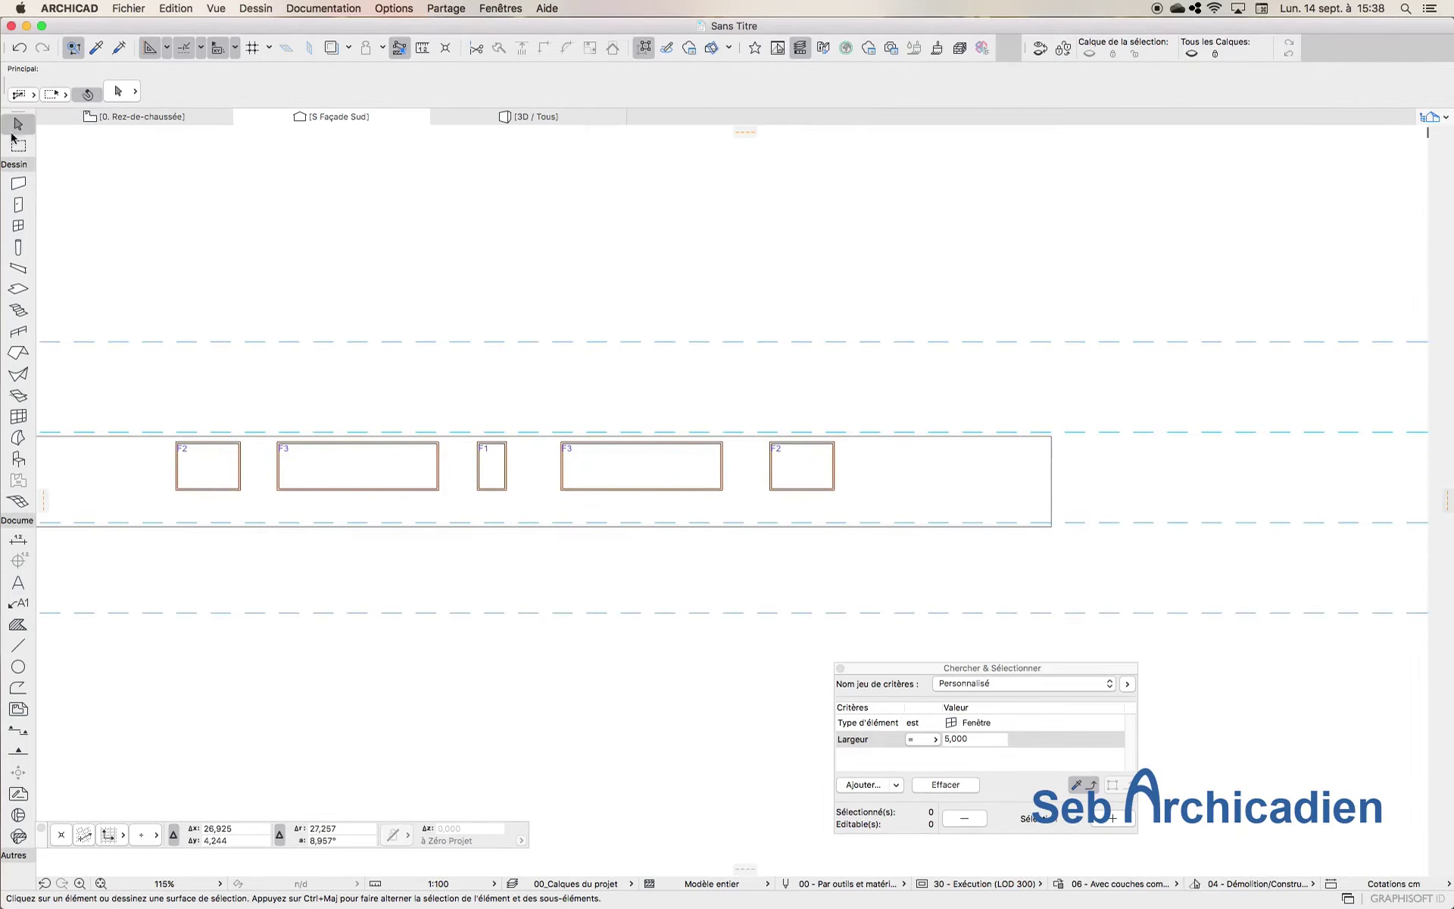
Step: Open the Rez-de-chaussée floor plan
click(174, 118)
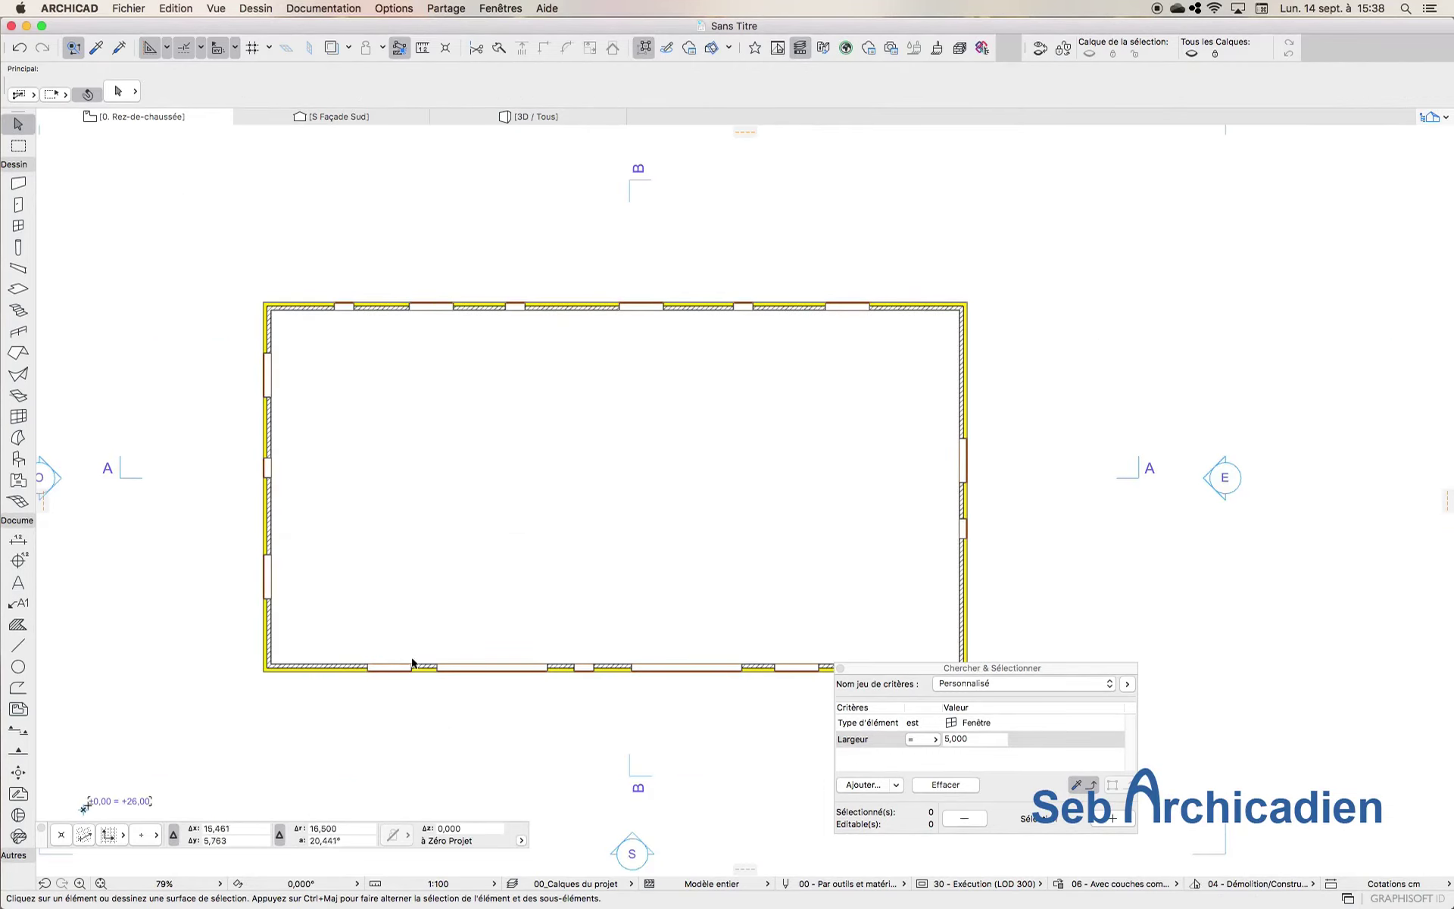
click(376, 669)
click(368, 667)
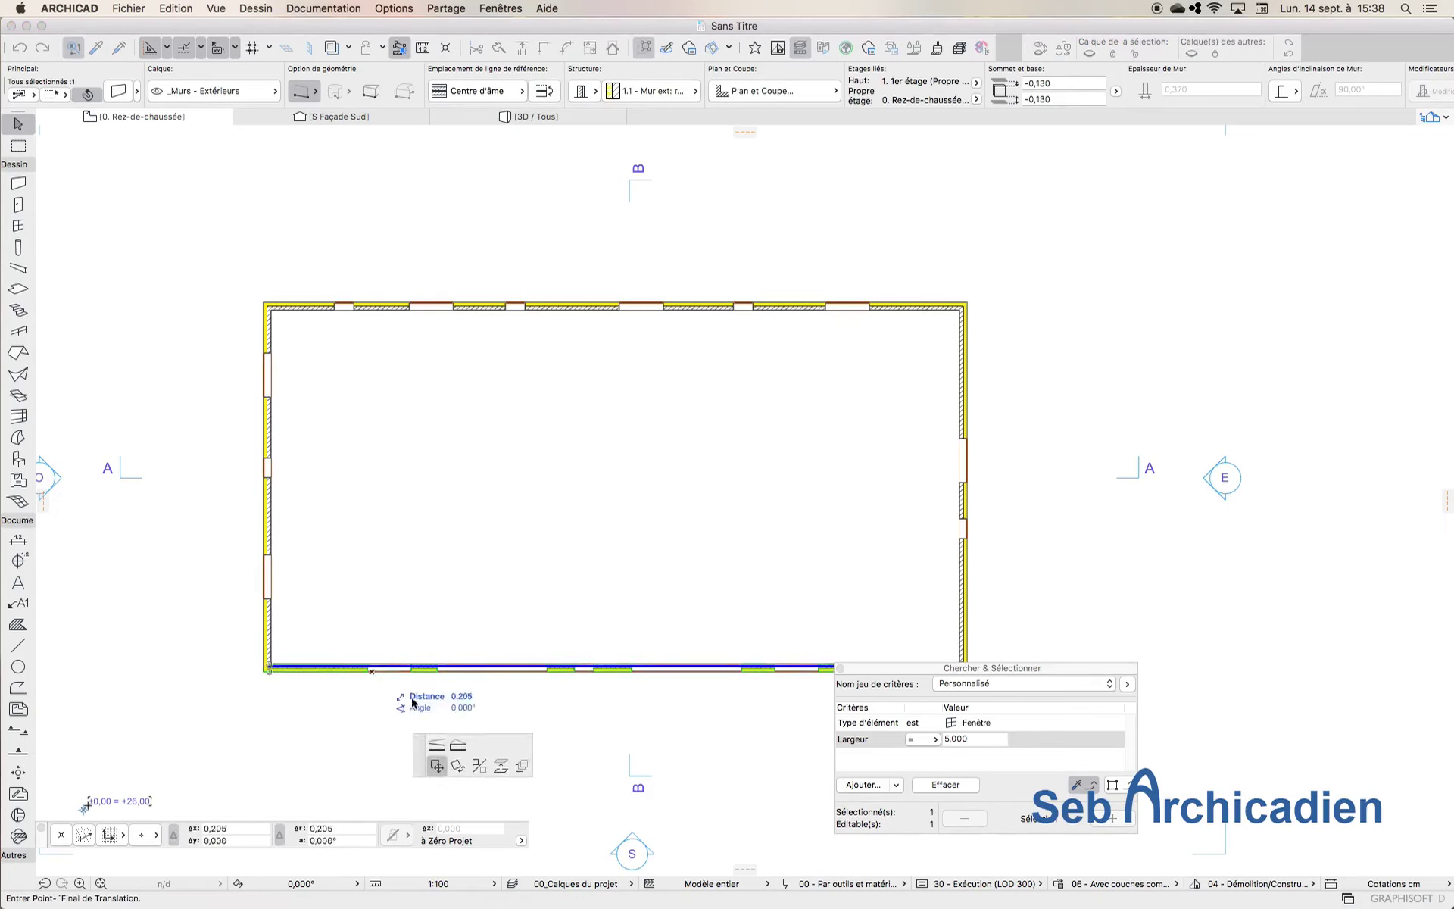
key(Escape)
key(Escape)
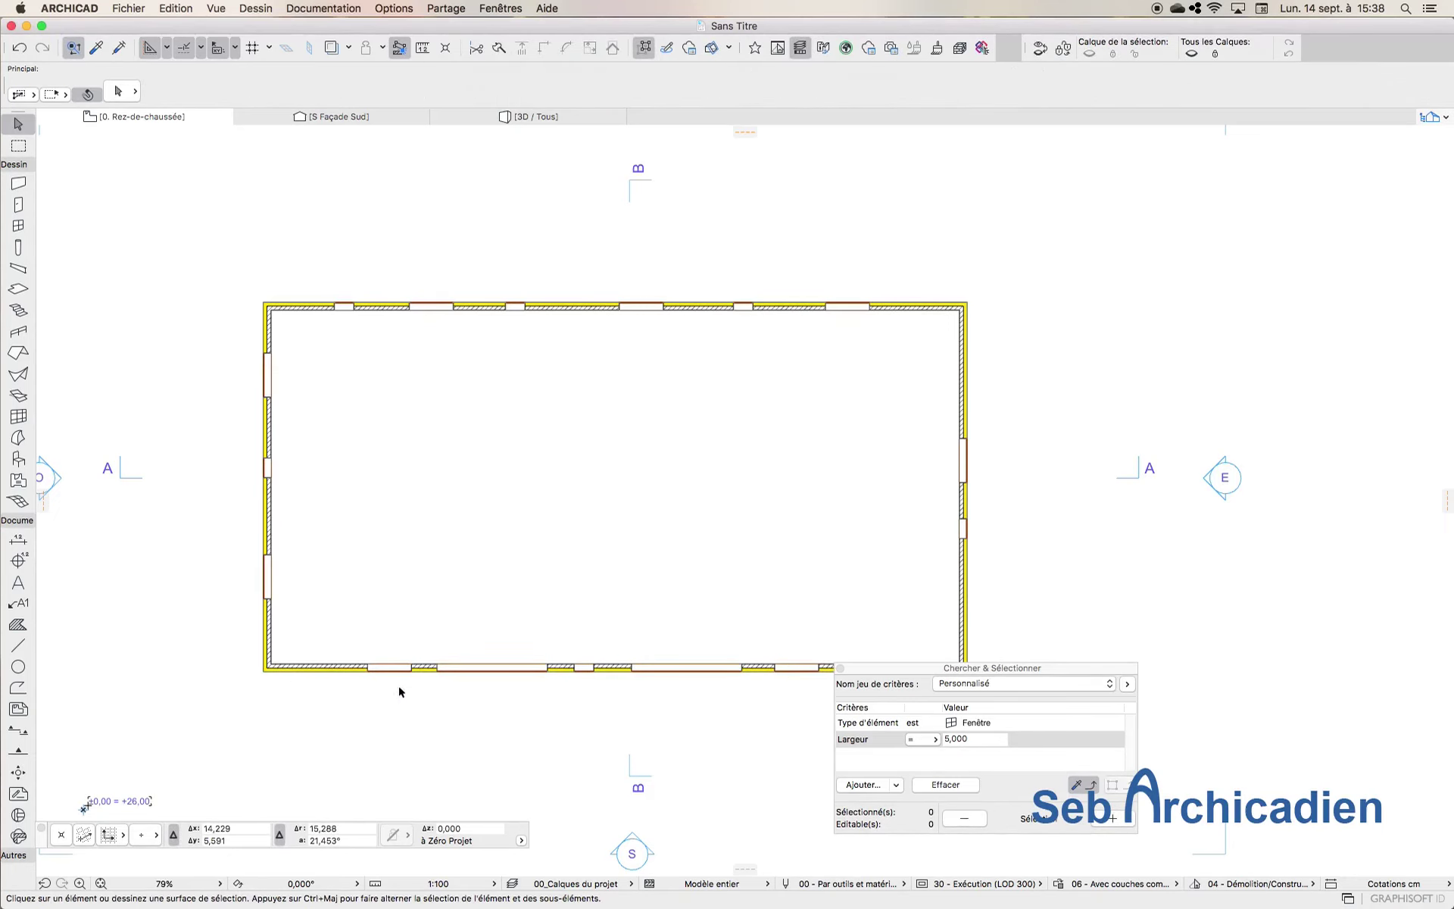
Step: Copy the westernmost south-wall window's width of 2,000 into the Find & Select criteria and select all matching windows
click(375, 670)
click(1120, 789)
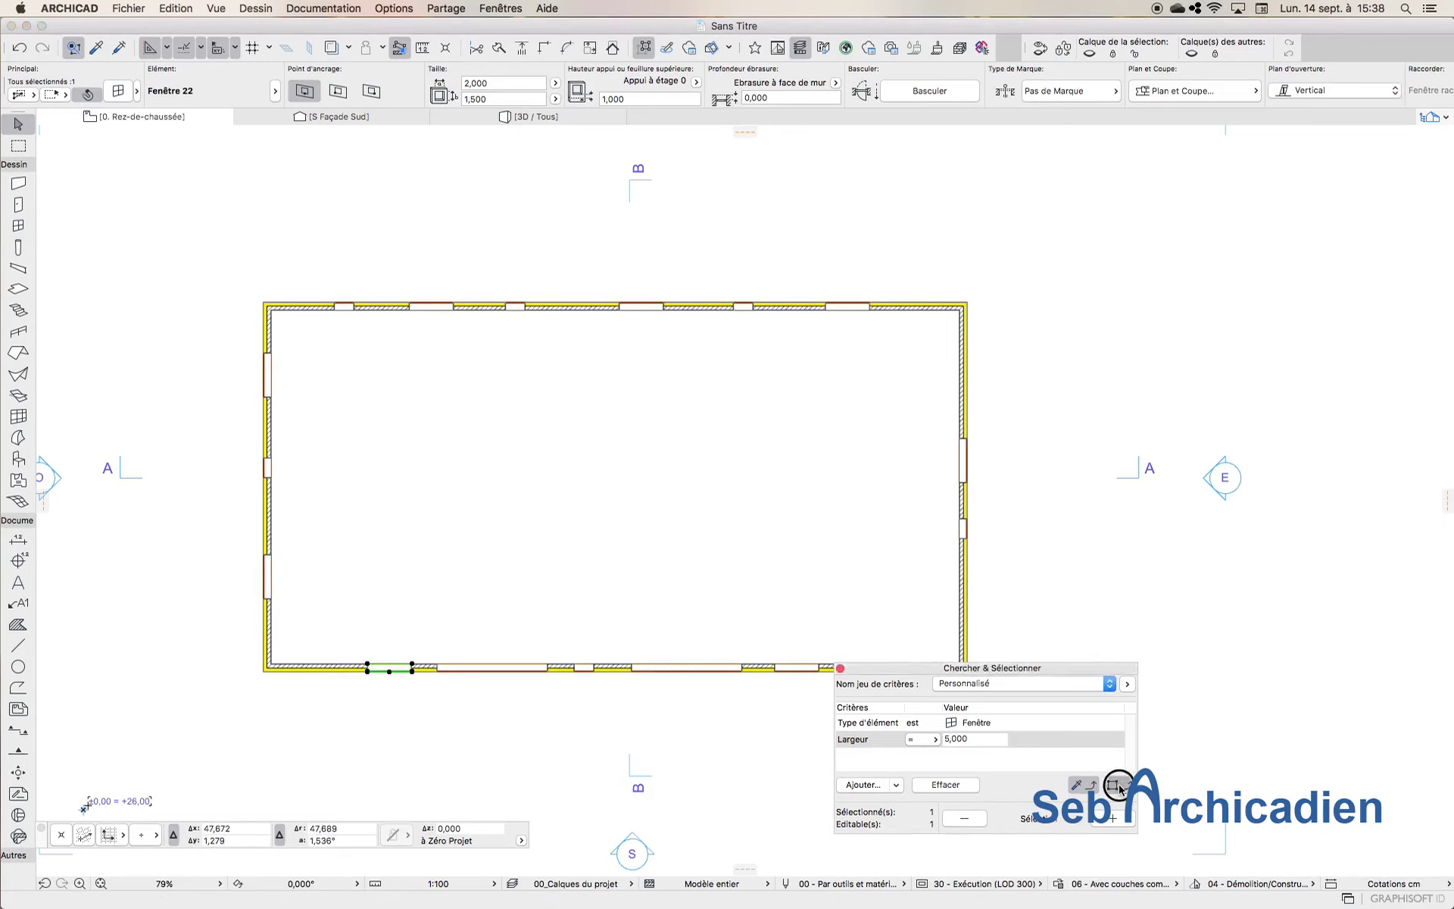
click(1111, 818)
Step: Set the ID of the selected 2,000-wide windows to F4 and clear the selection
scroll(1293, 77, right, 5)
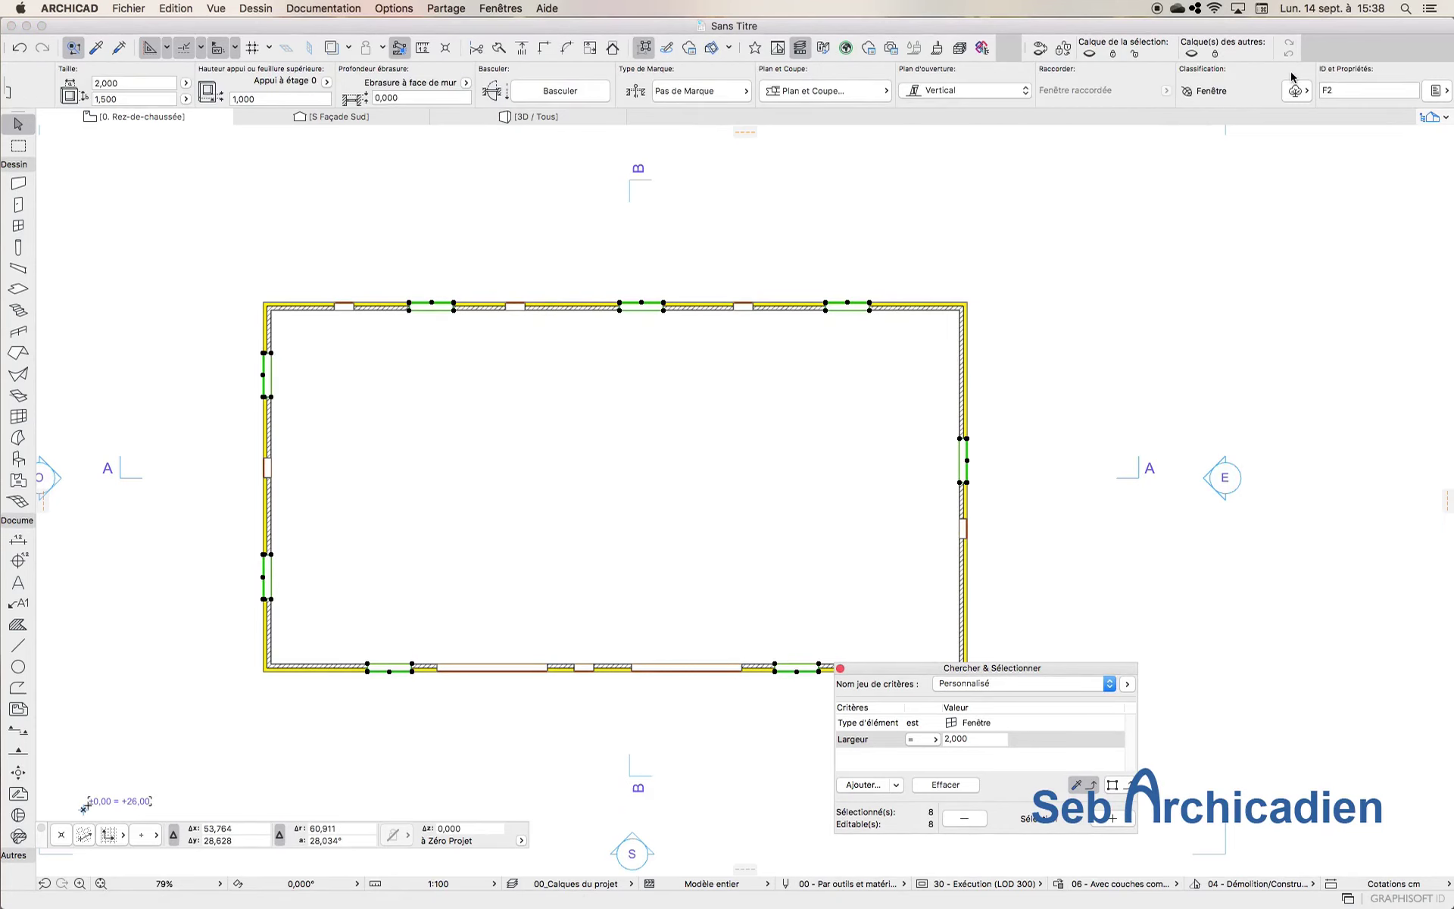
click(1330, 91)
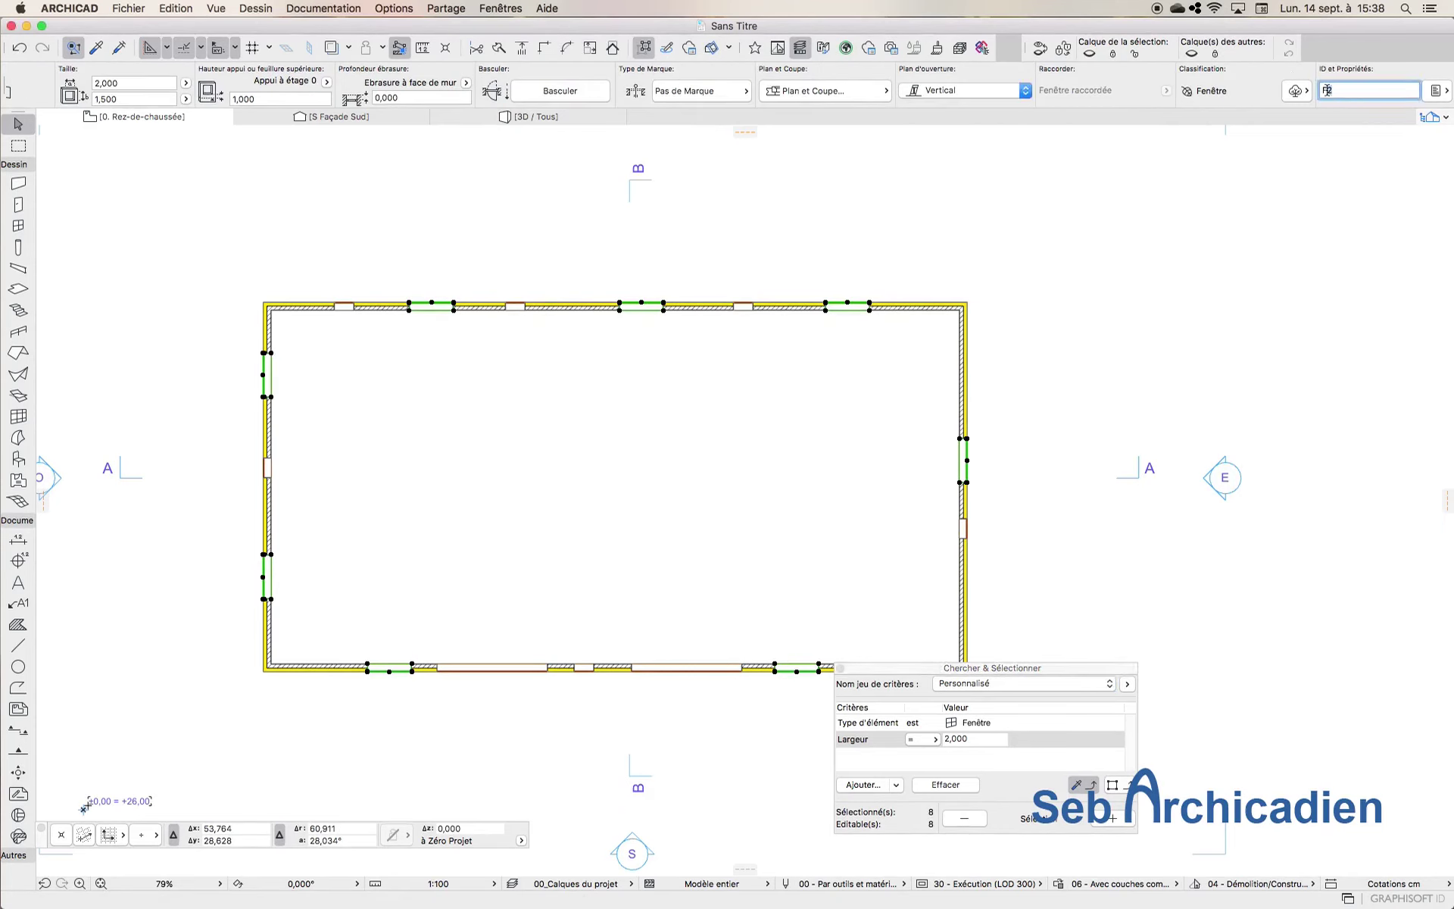
click(683, 235)
Step: Return to the south elevation and check the ID labels on the 2,000-wide windows
click(339, 117)
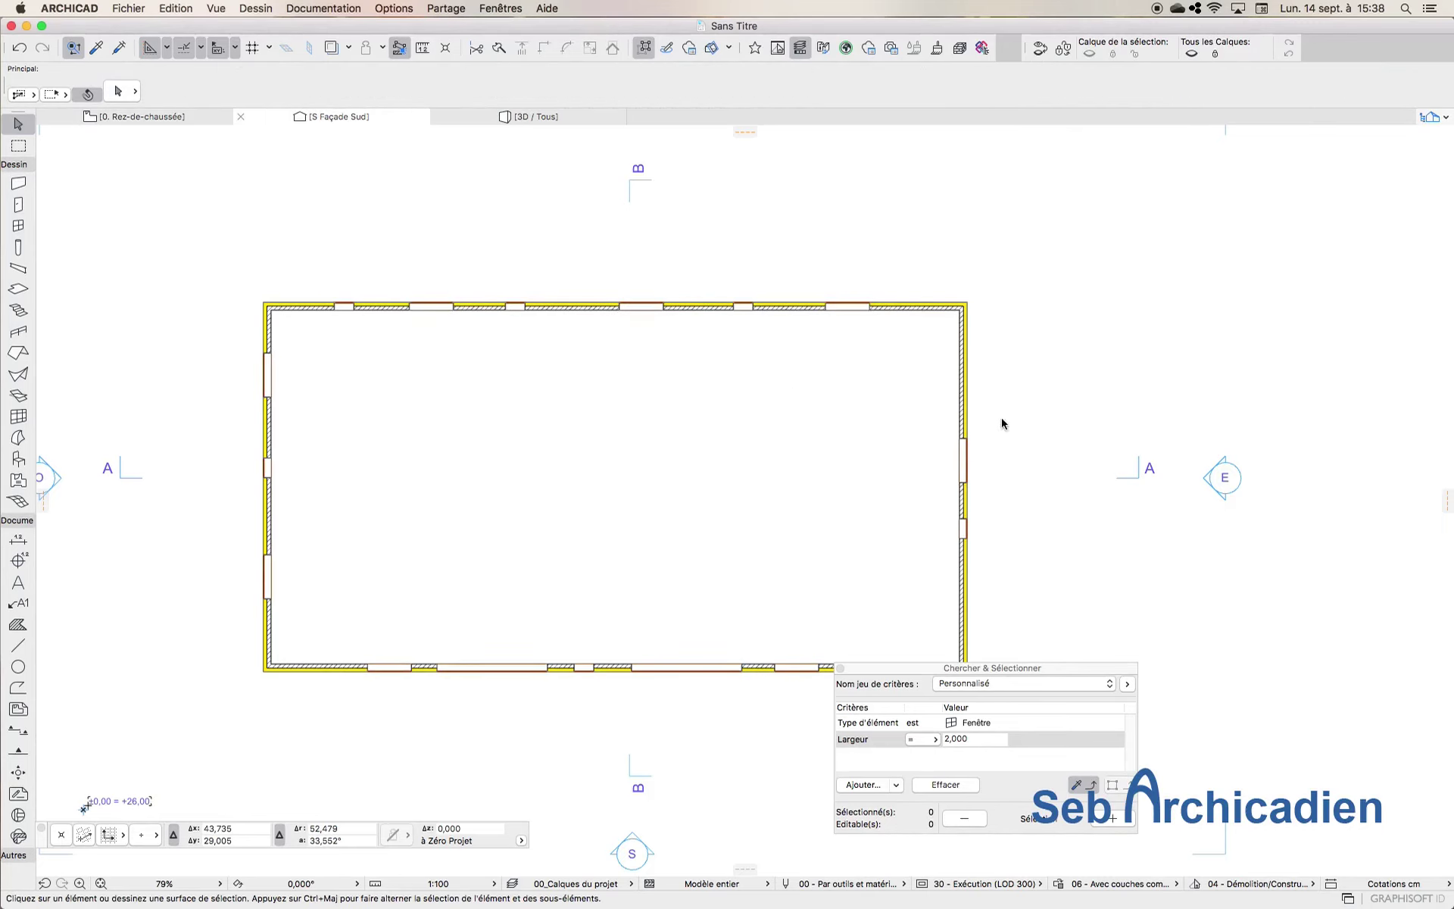
scroll(183, 464, up, 5)
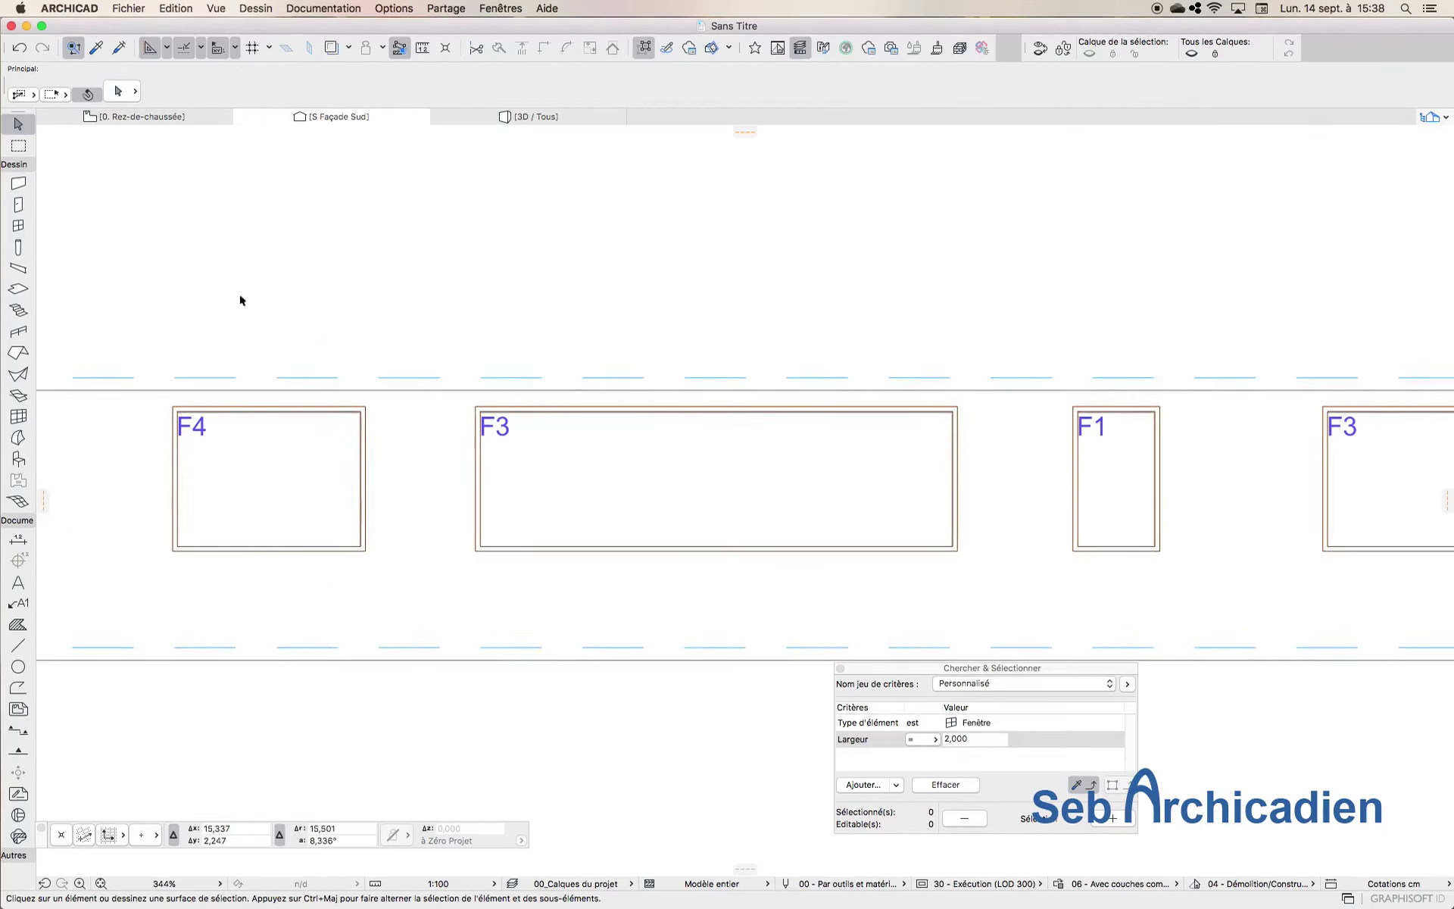
scroll(155, 543, down, 1)
scroll(156, 543, down, 4)
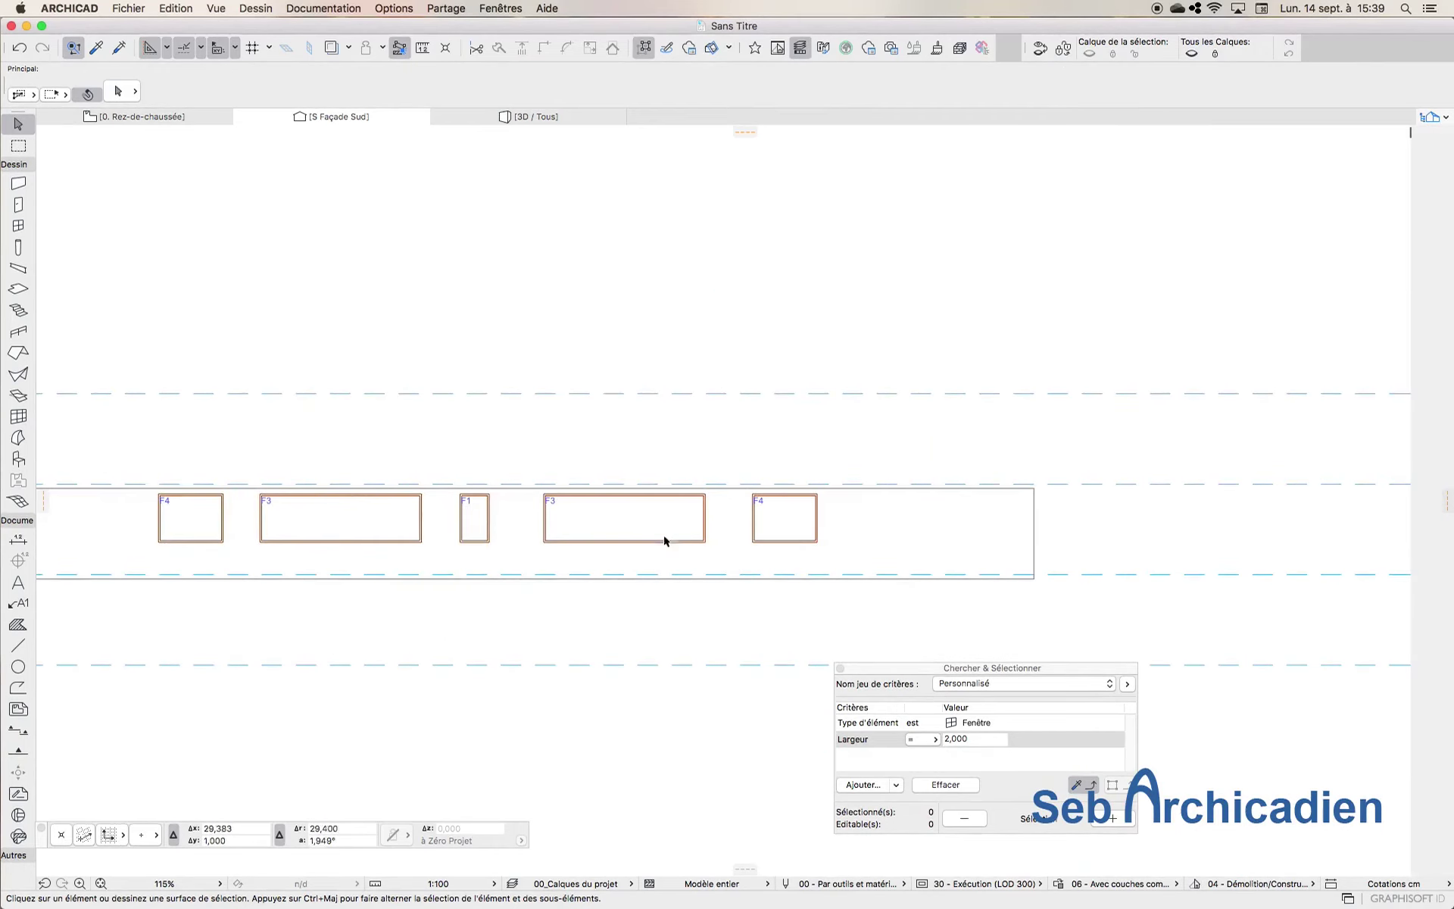
scroll(935, 529, down, 3)
scroll(730, 539, up, 3)
scroll(748, 538, up, 3)
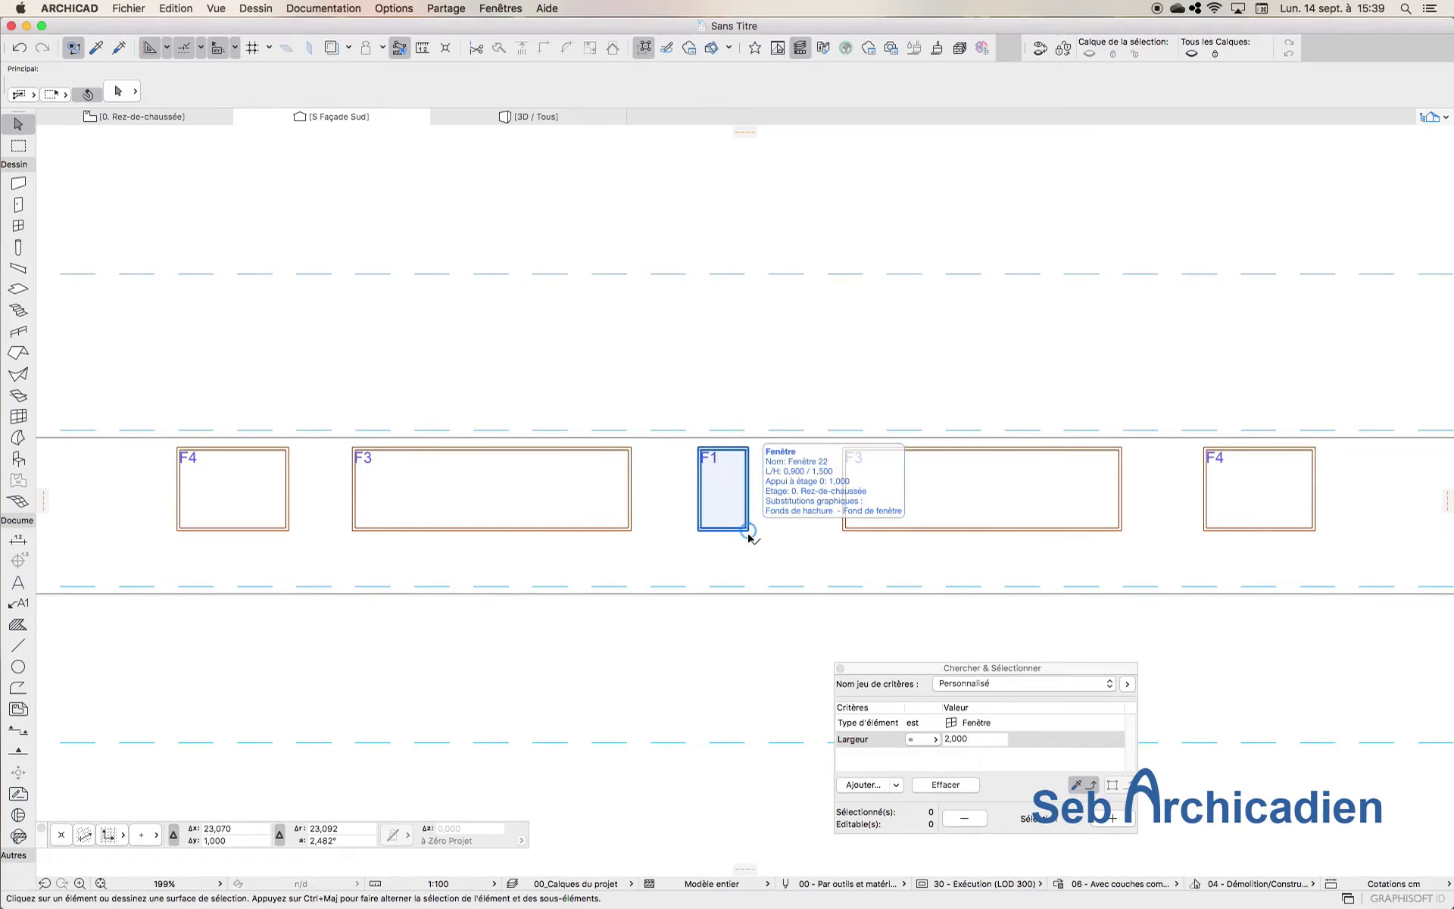
drag(581, 386, 679, 608)
key(Escape)
drag(871, 626, 431, 394)
key(Escape)
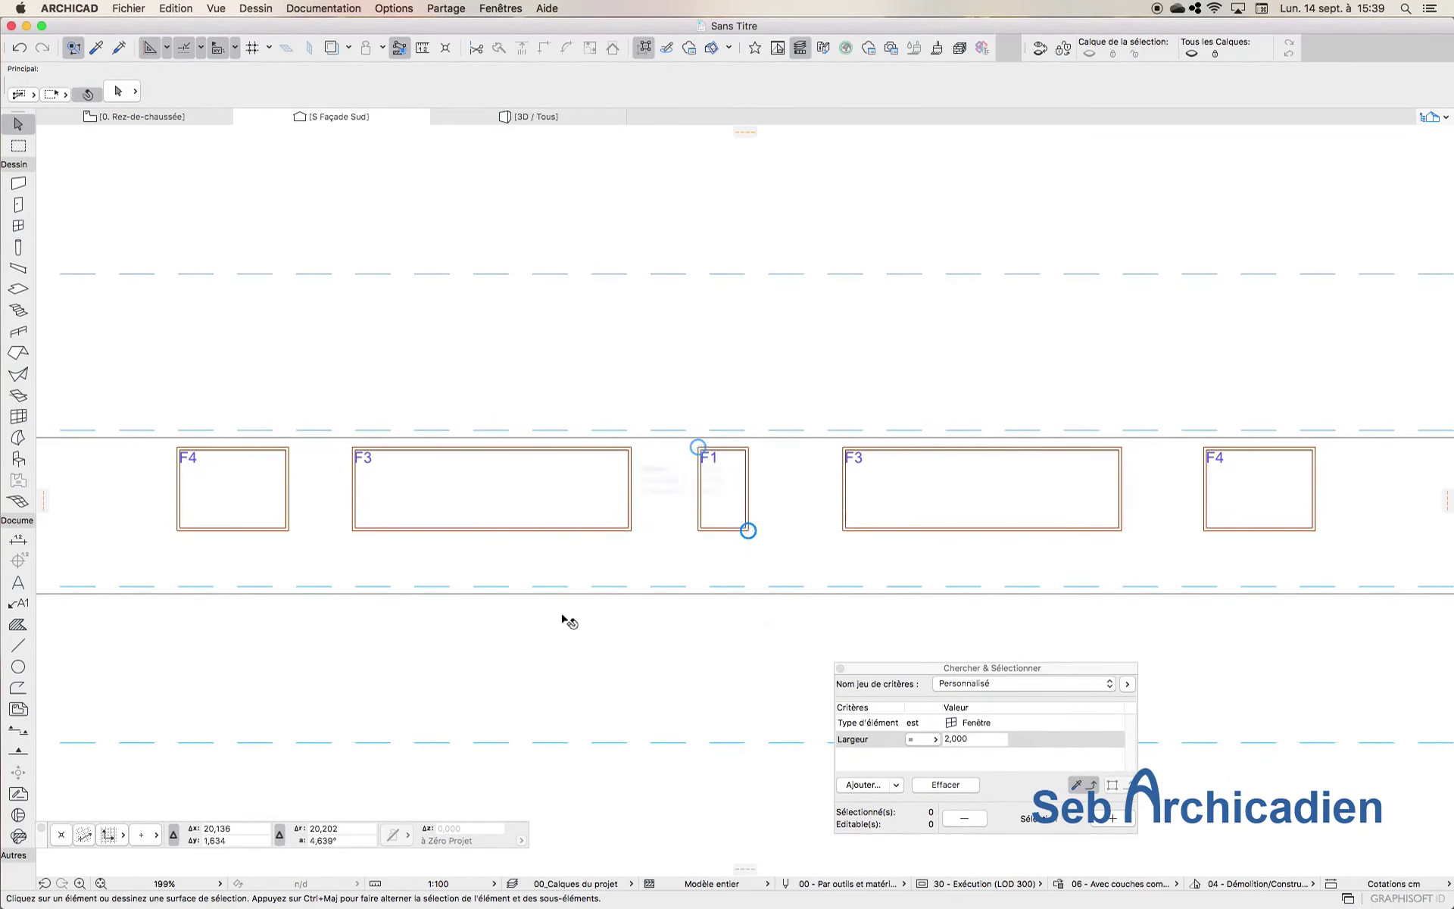
scroll(557, 613, down, 5)
scroll(596, 613, up, 1)
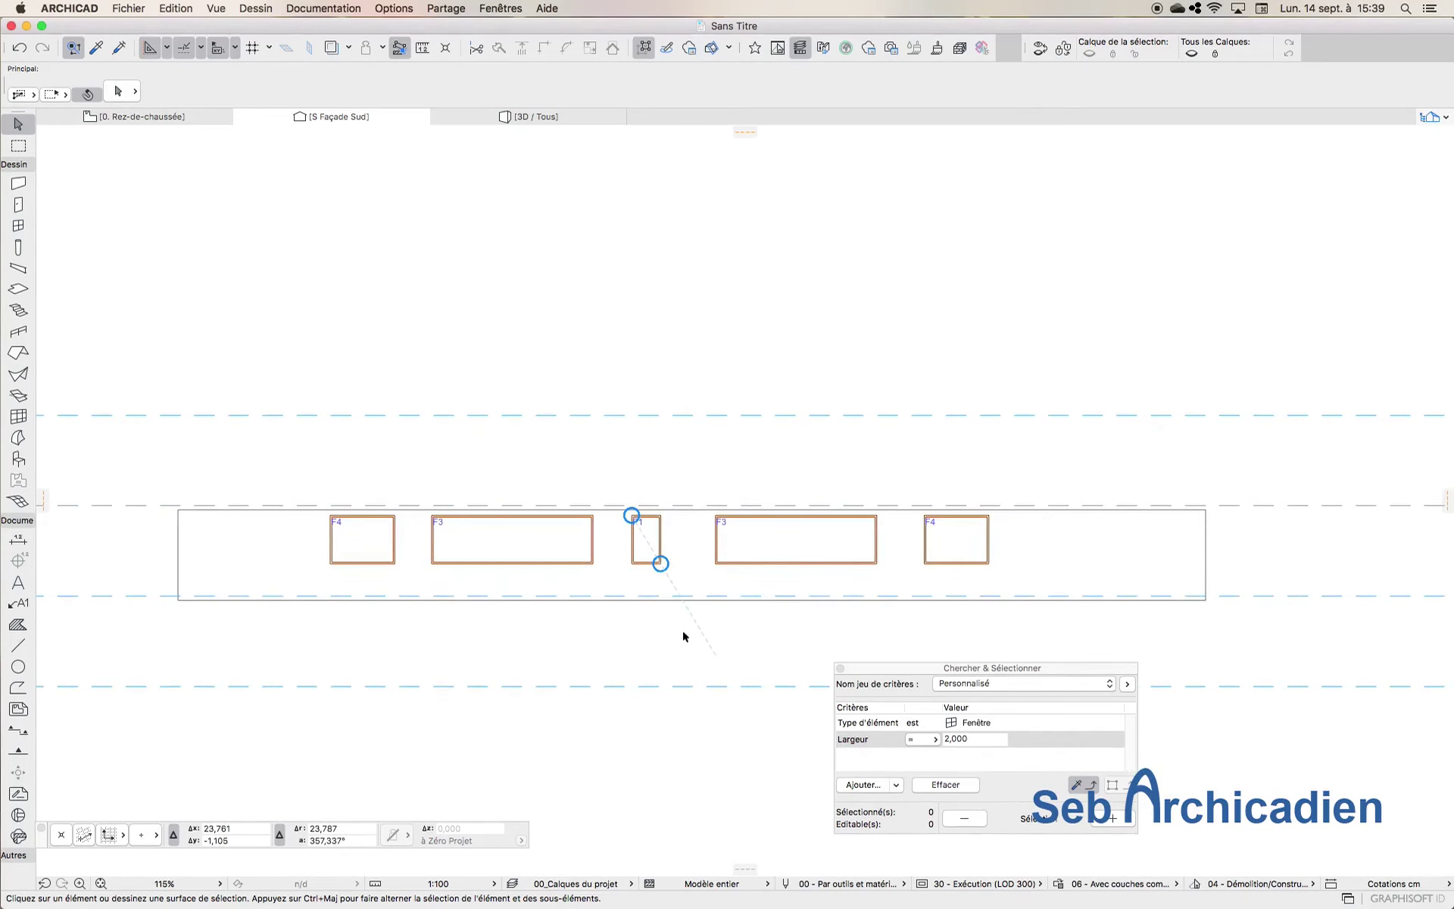
Step: Select the western 5,000-wide window on the elevation to inspect its ID property, and deselect it
click(493, 562)
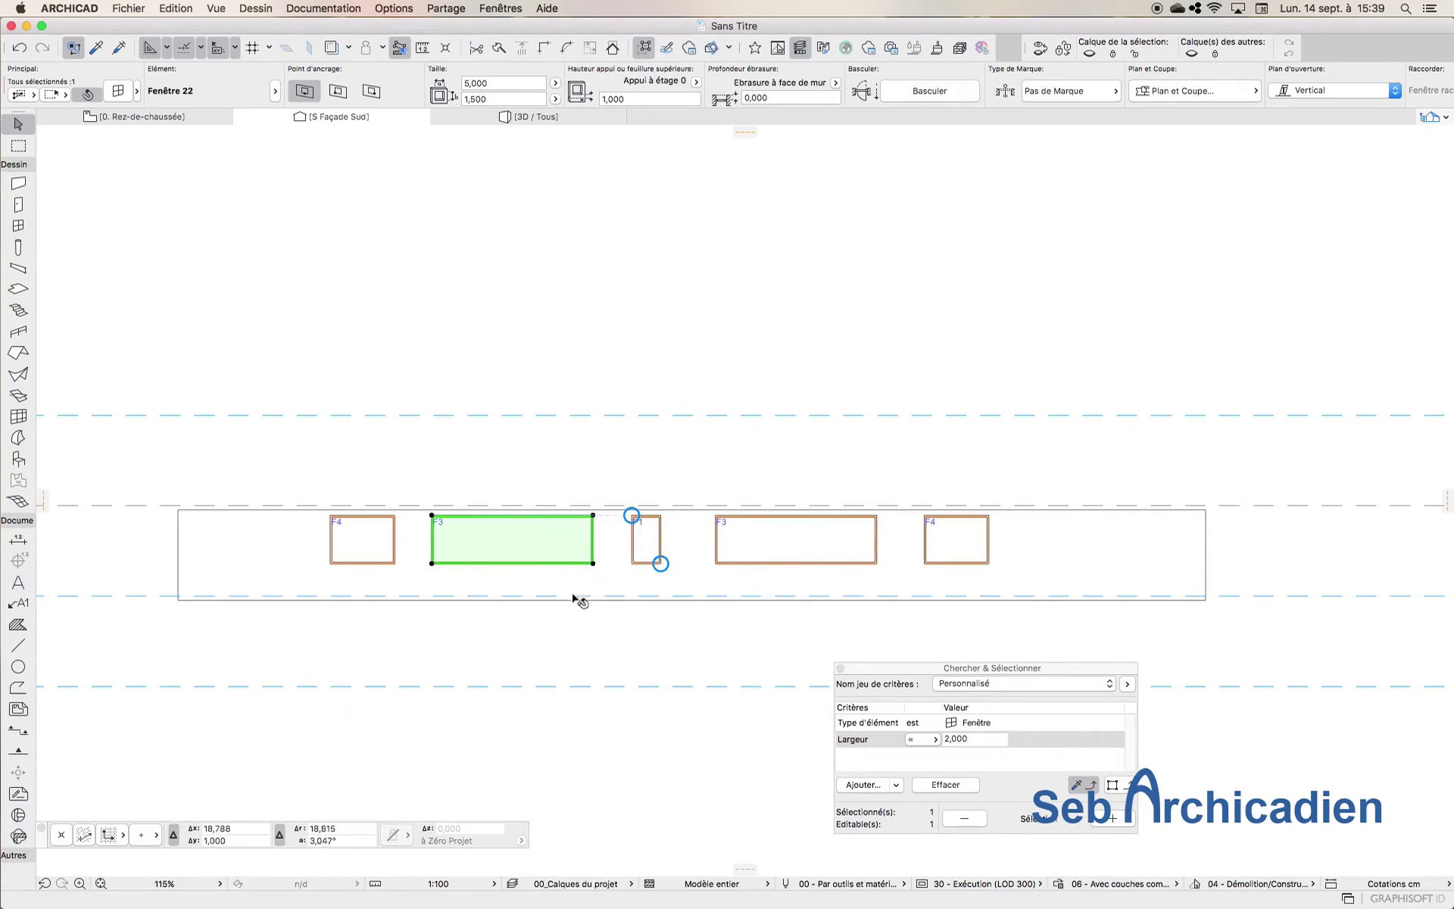
scroll(1295, 90, right, 5)
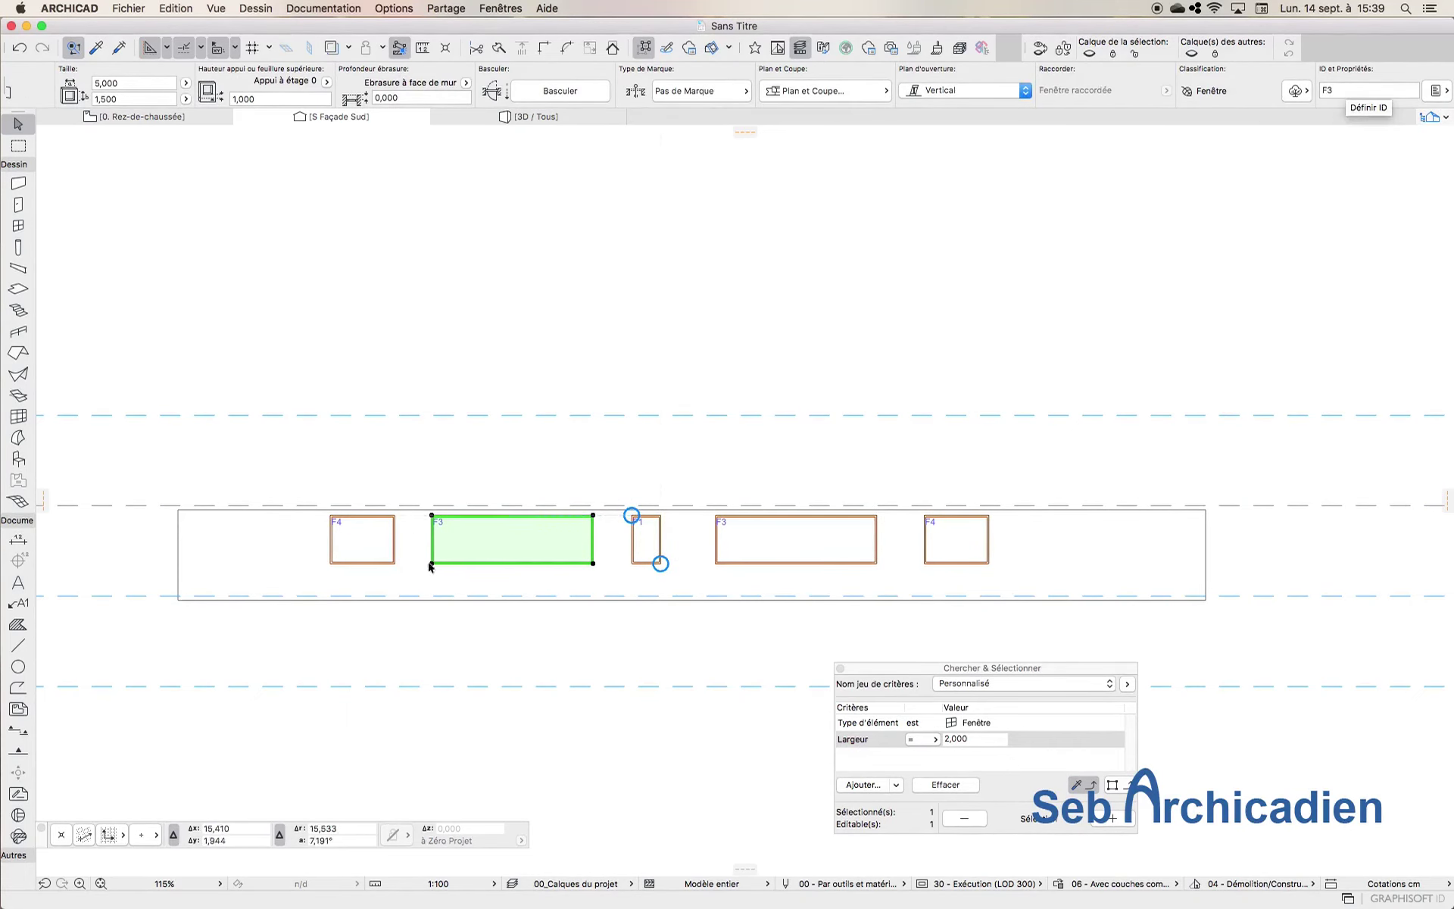
scroll(458, 571, up, 4)
click(464, 347)
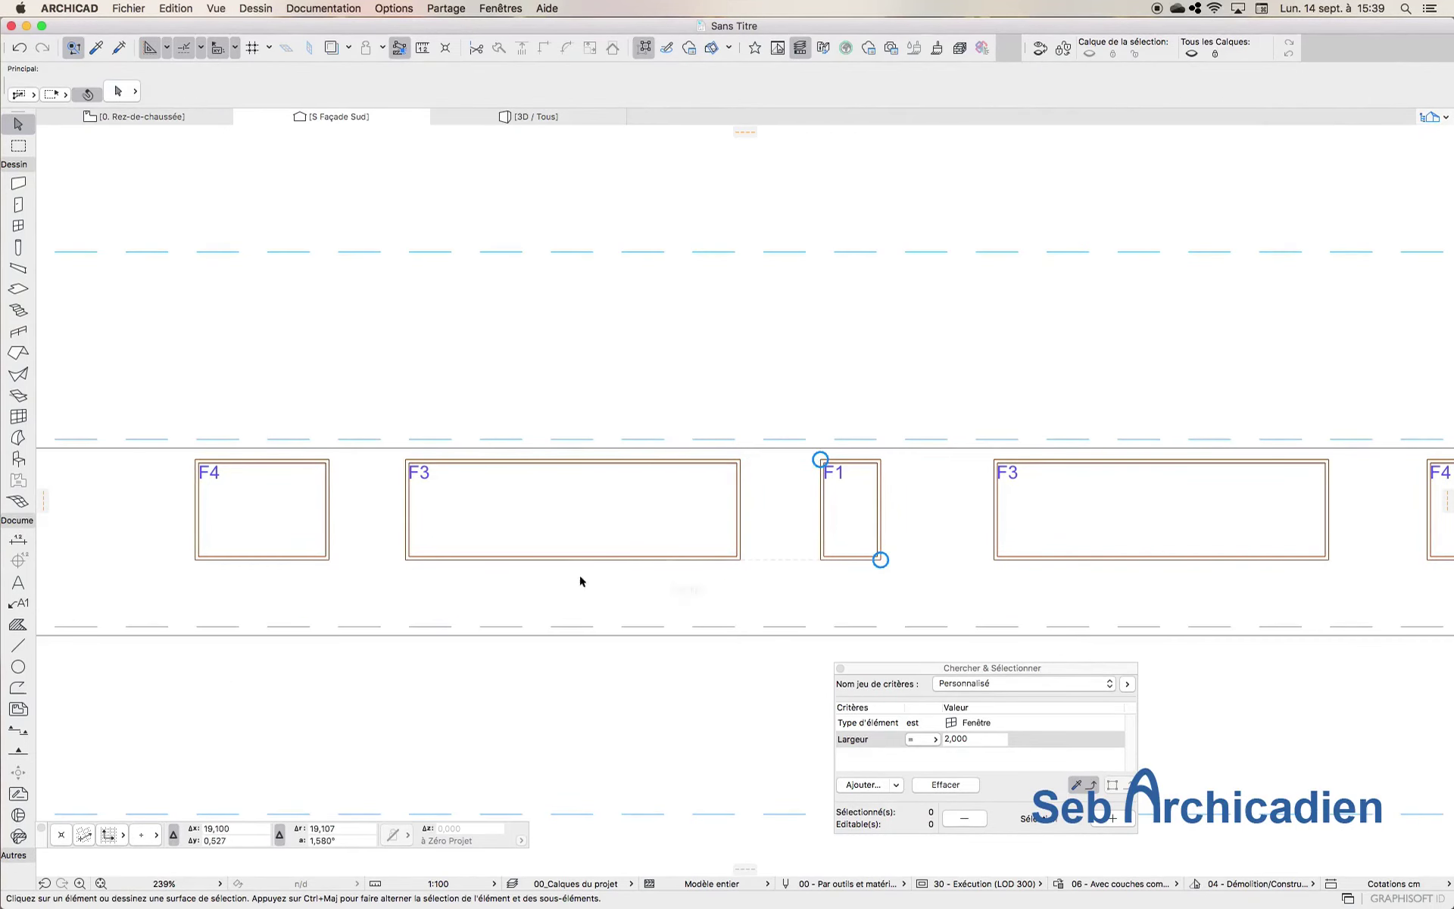
scroll(564, 575, down, 1)
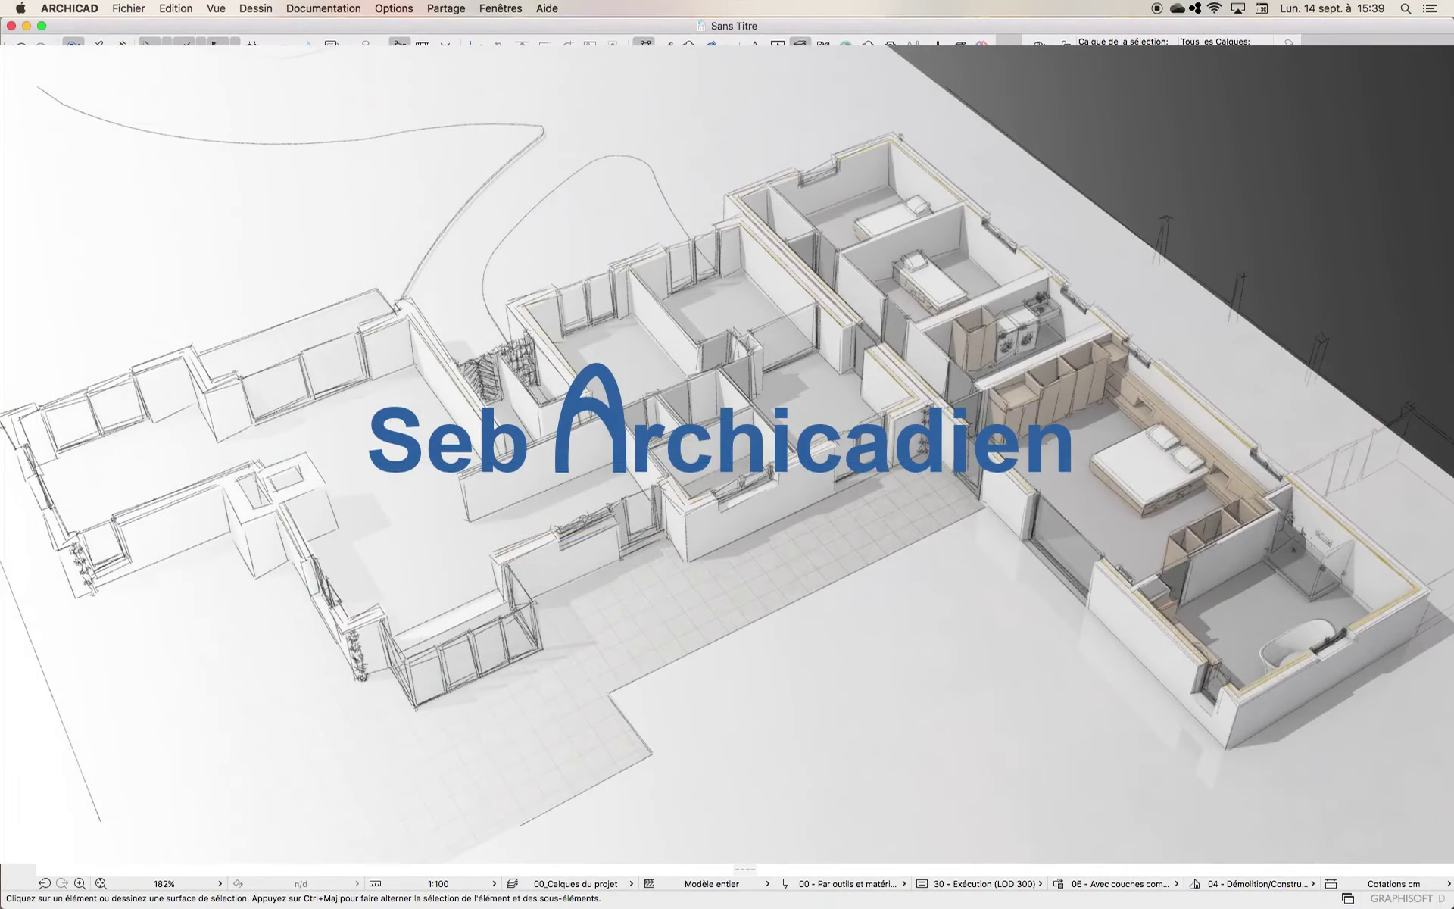
scroll(564, 576, down, 5)
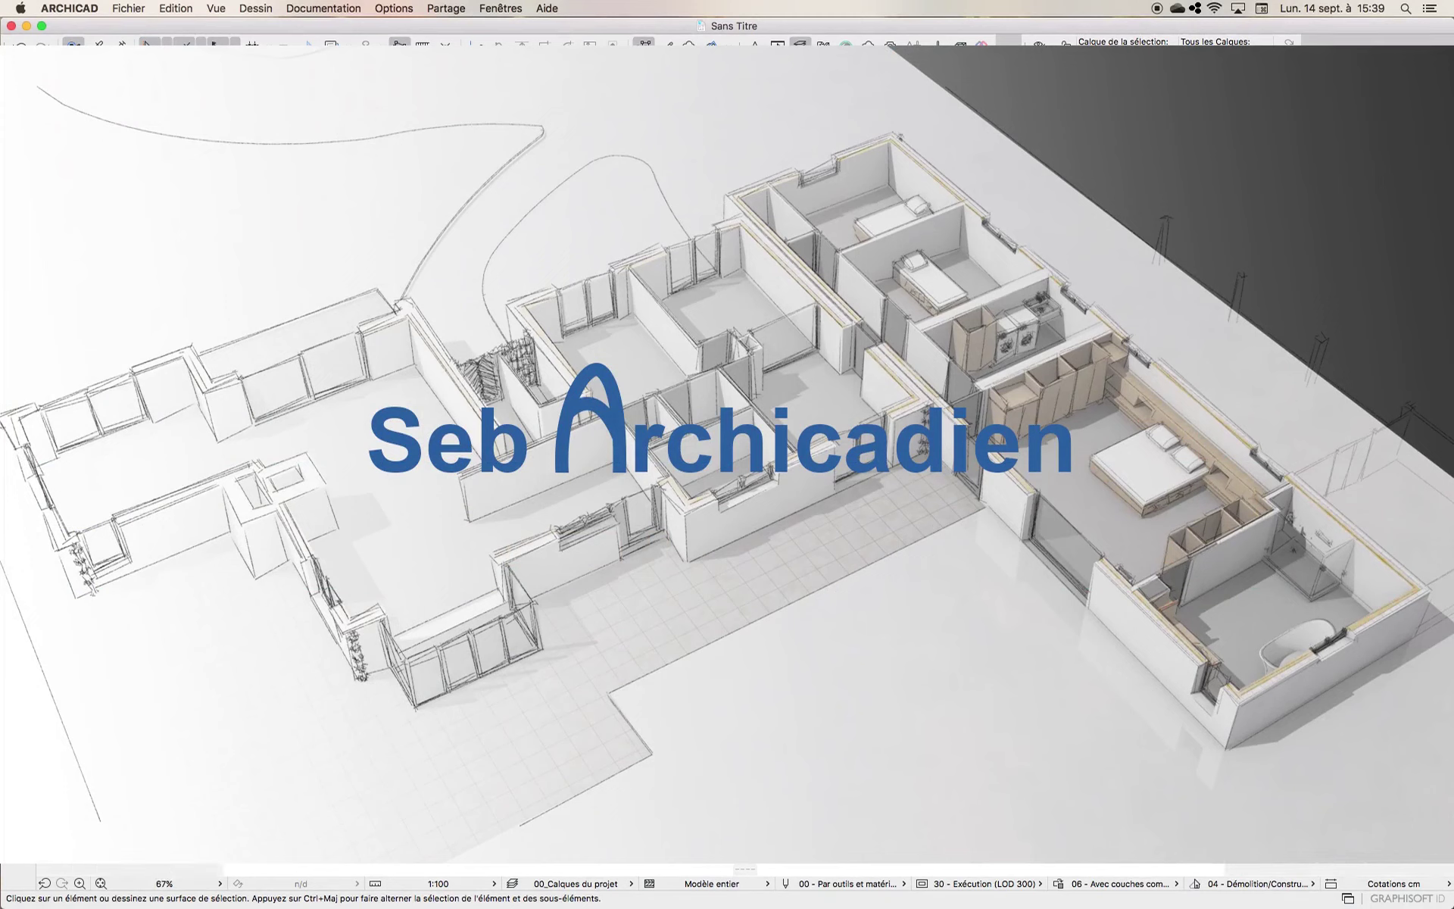
scroll(564, 576, up, 3)
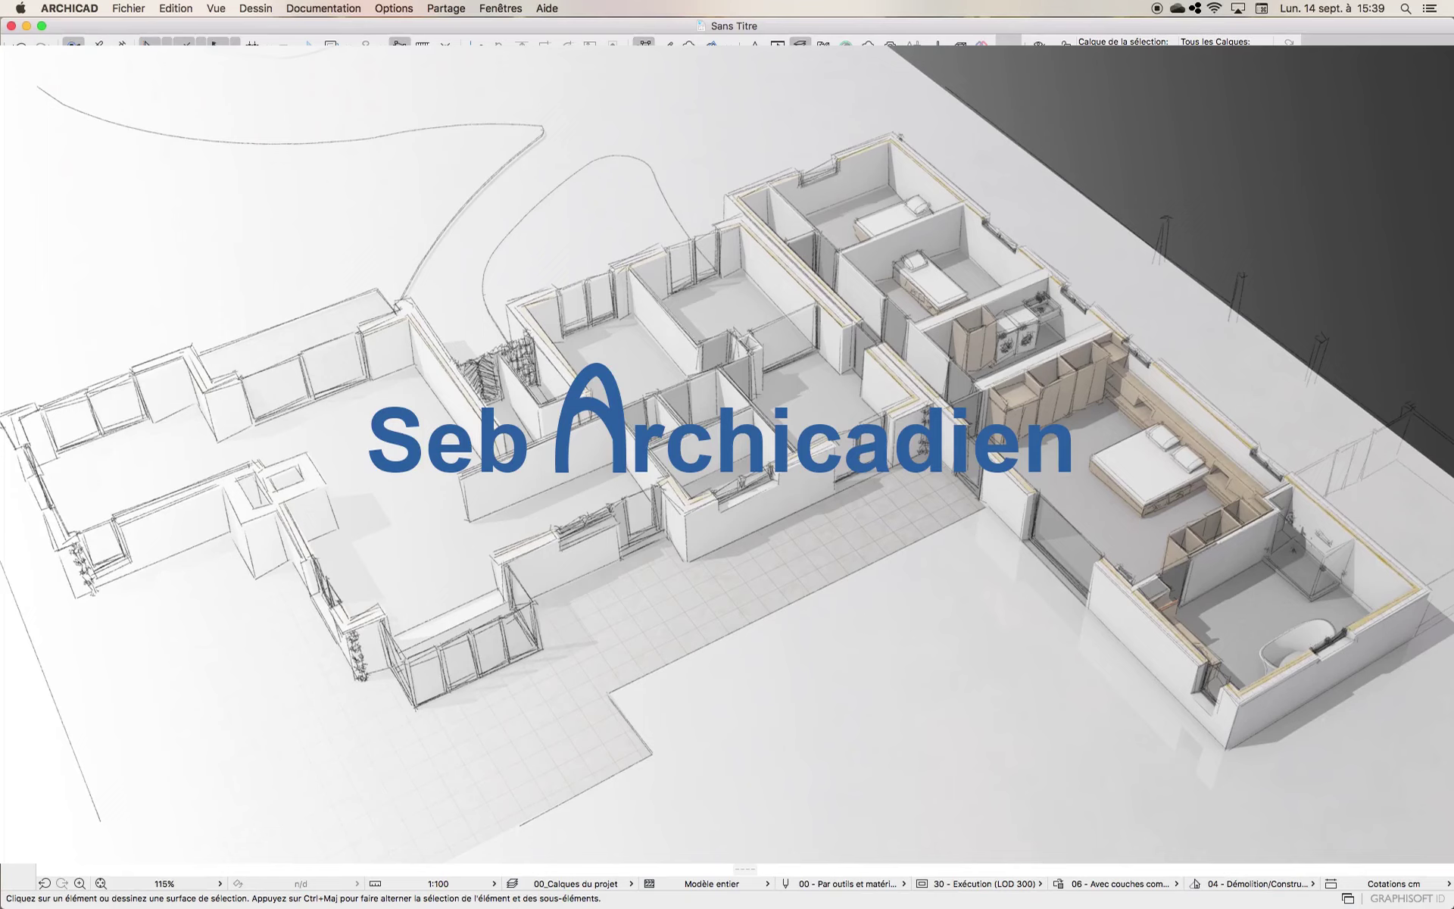